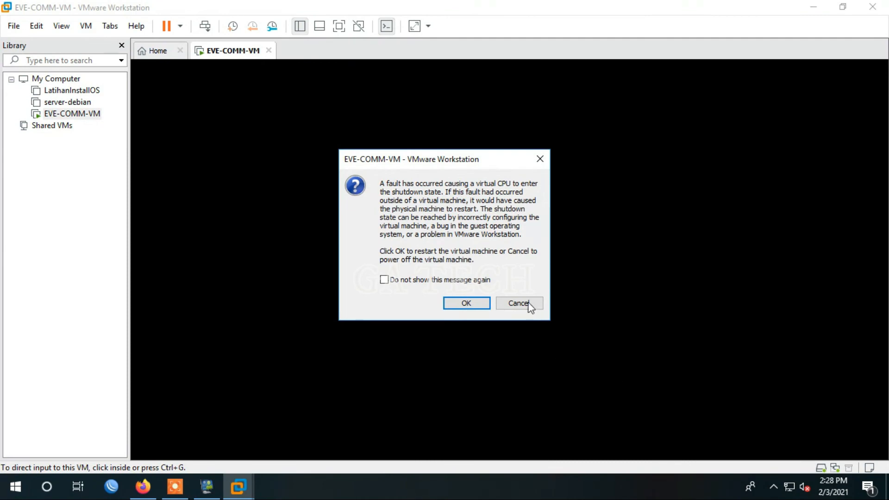
Restart the EVE-COMM-VM virtual machine from the CPU fault message
left_click(478, 305)
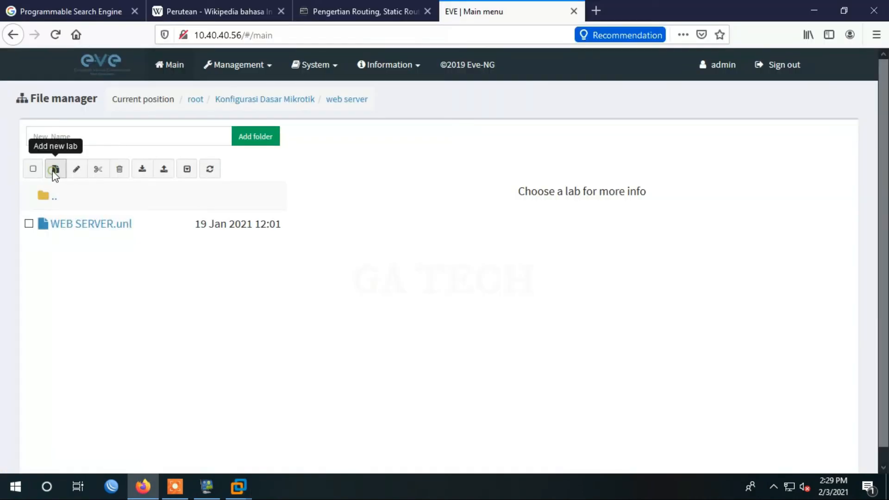
In the EVE-NG file manager in Firefox, create a lab named Routing Static in the web server folder
left_click(55, 170)
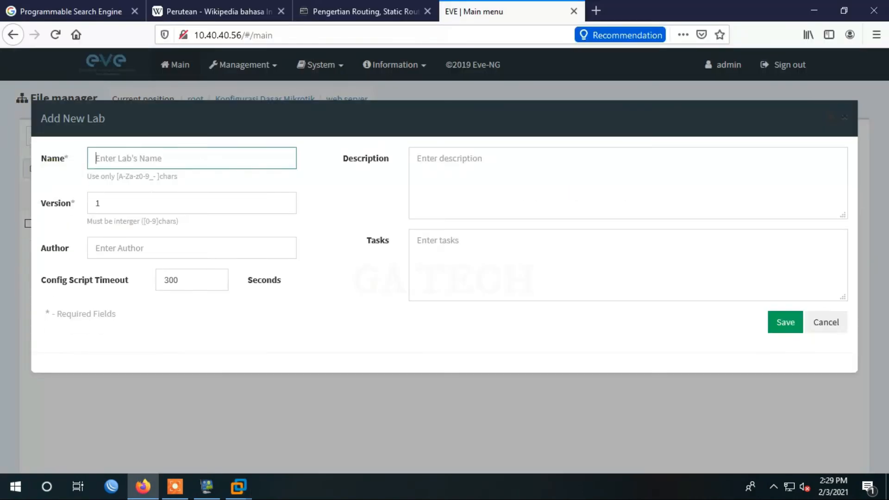
type("Routing Static")
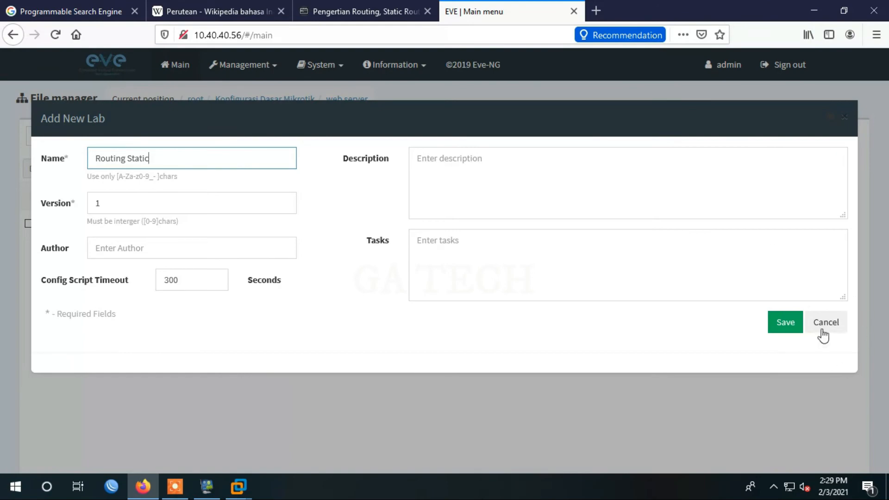
left_click(787, 322)
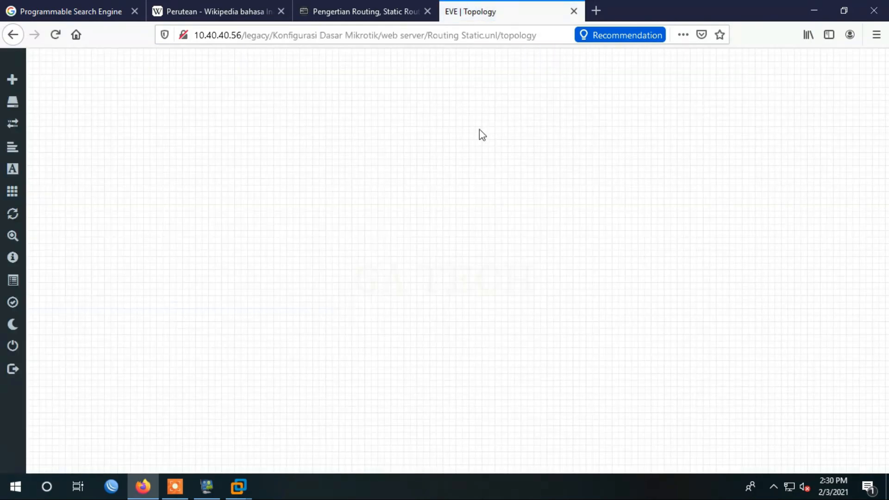
Add a MikroTik RouterOS node named R1 to the upper-left area of the empty topology
right_click(302, 167)
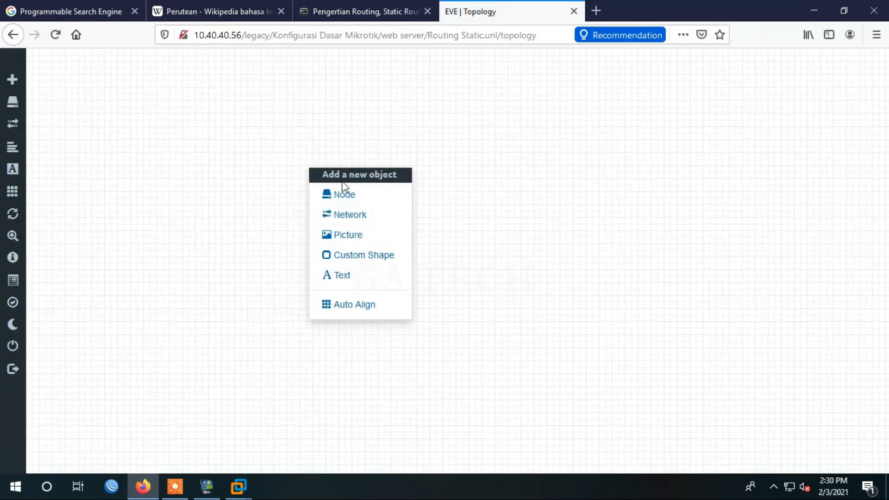
left_click(348, 200)
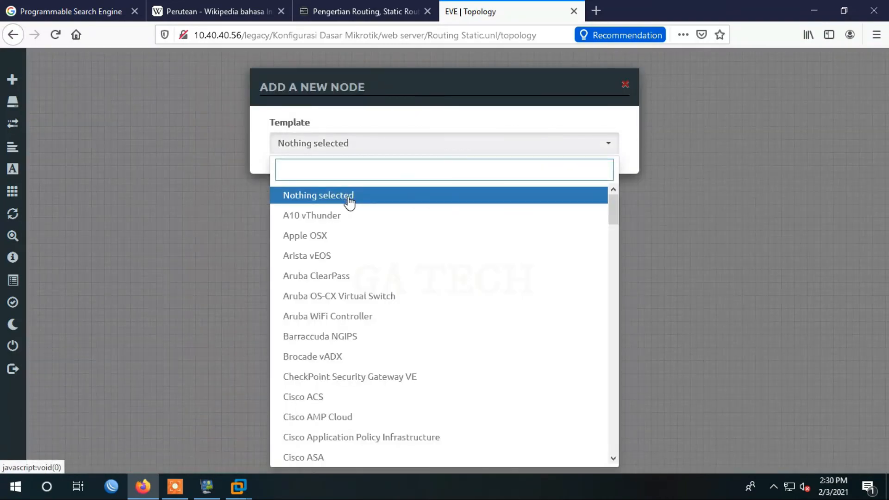
type("mikr")
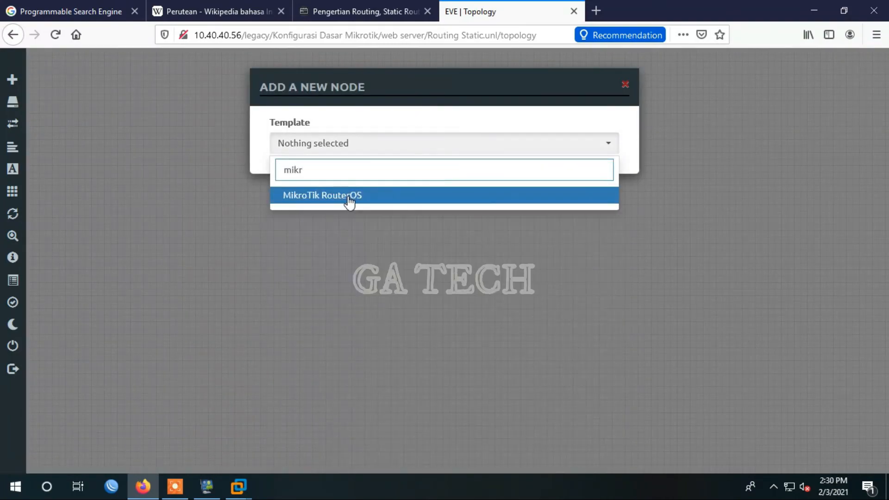
left_click(350, 195)
left_click(330, 251)
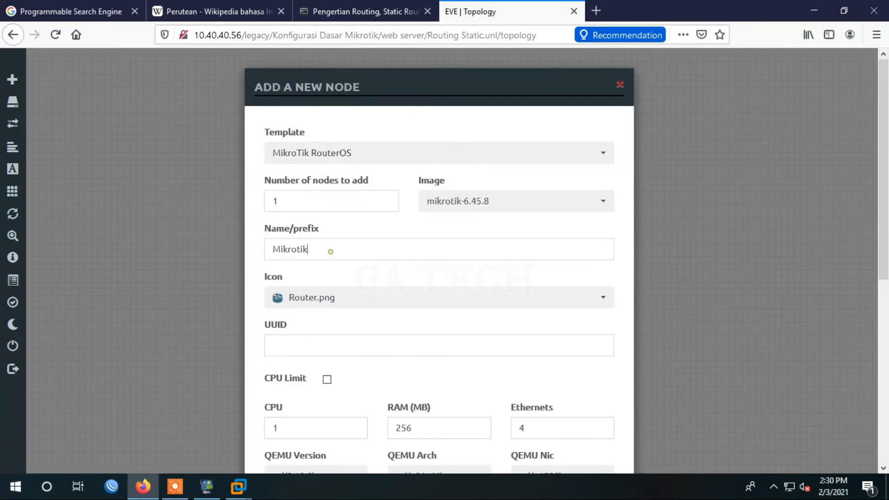
double_click(330, 252)
type("R1")
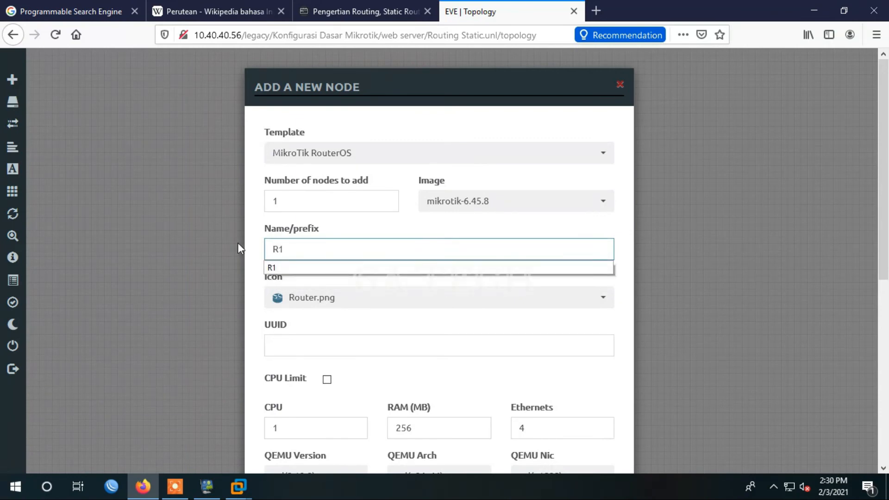
scroll(469, 308, "down", 7)
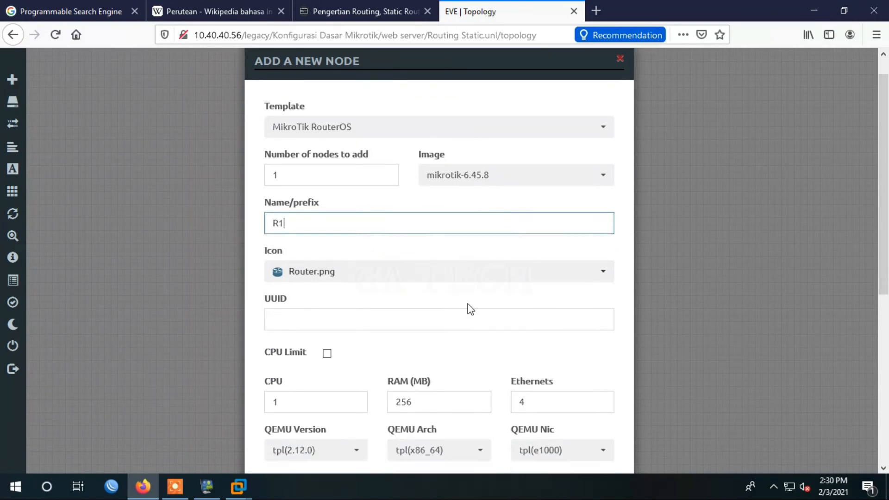
left_click(377, 433)
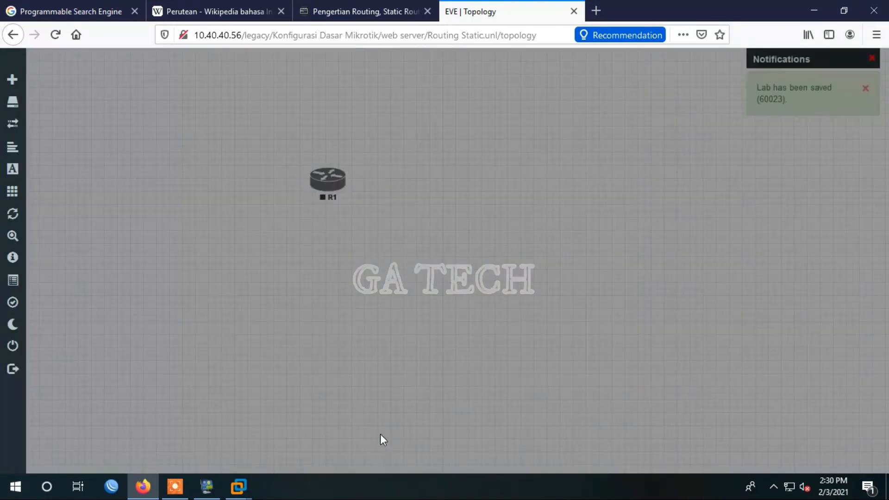
Add a second MikroTik RouterOS node named R2 to the right of R1
right_click(475, 170)
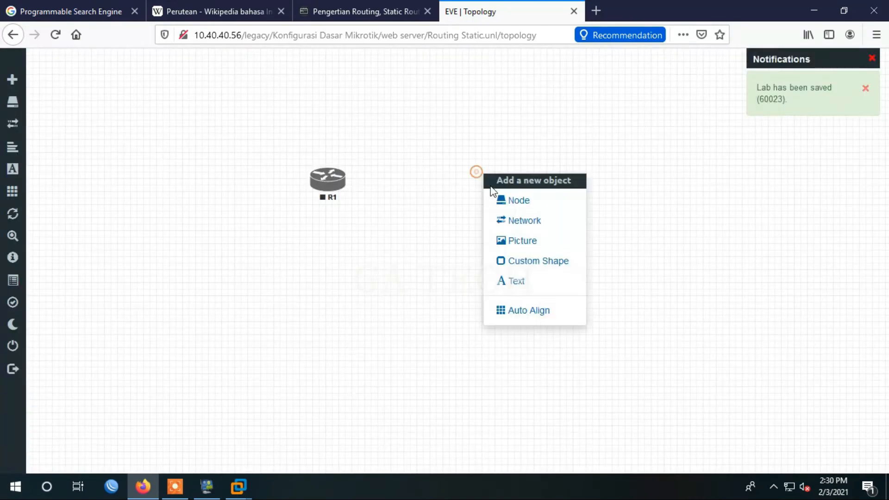
left_click(510, 201)
type("mikr")
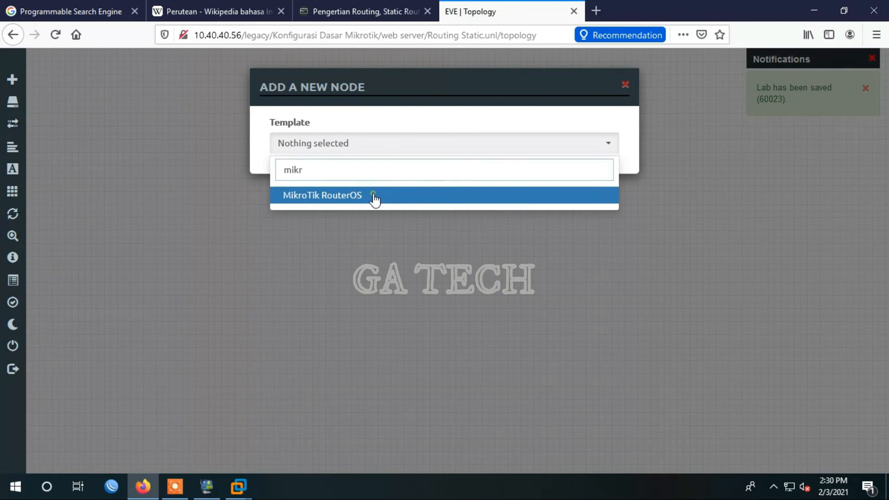
left_click(373, 198)
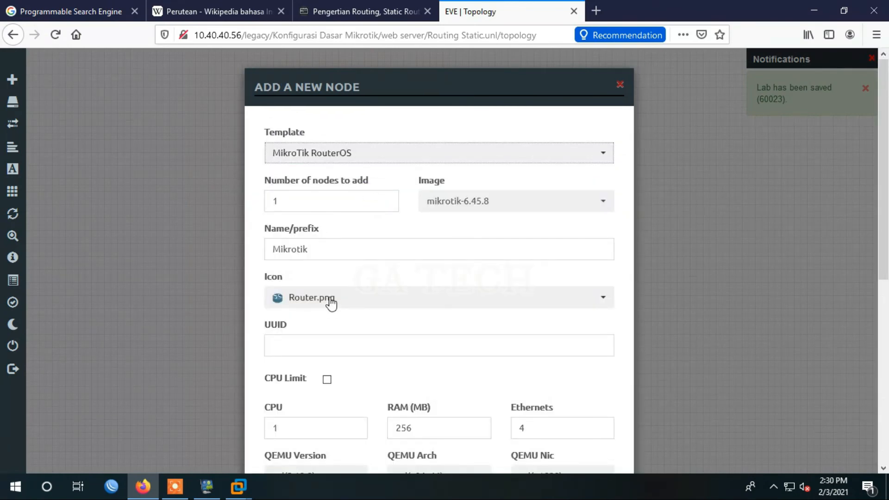
left_click(332, 249)
double_click(332, 249)
type("R2")
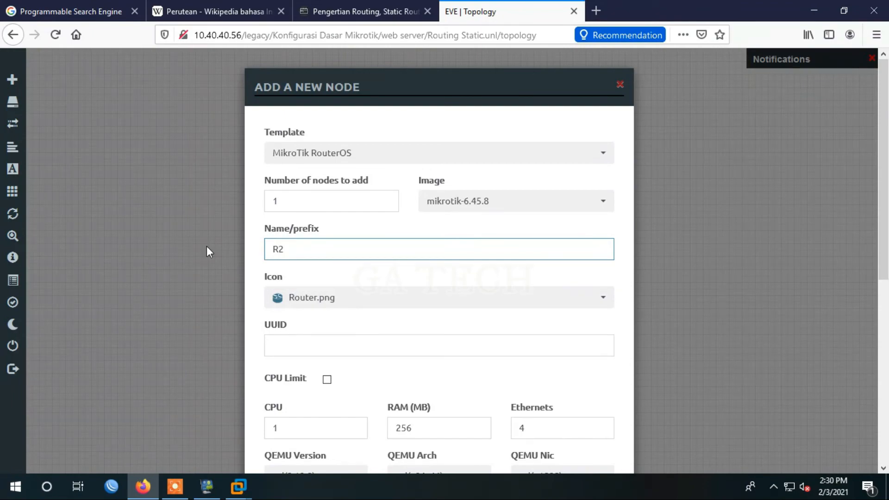
scroll(398, 254, "down", 7)
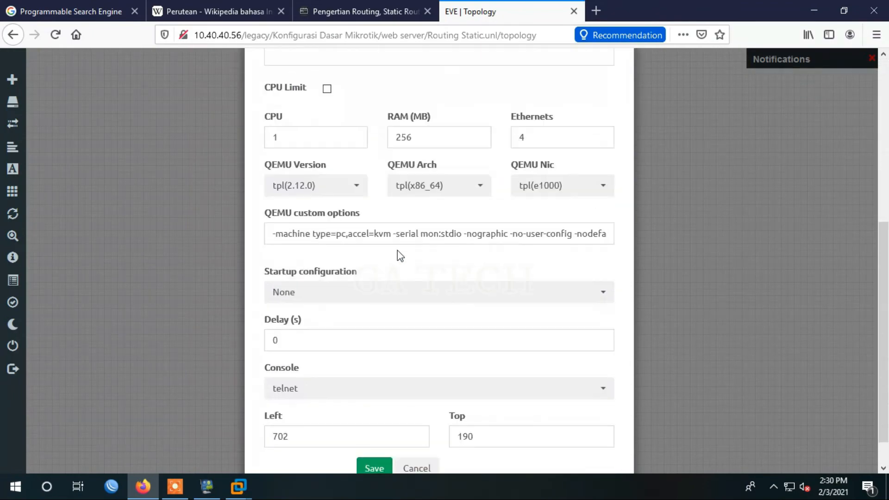
left_click(376, 432)
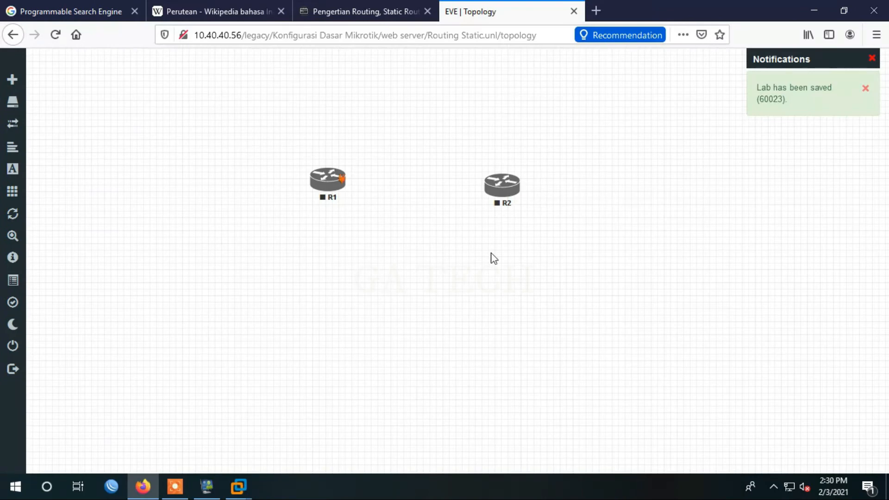
Spread routers R1 and R2 further apart and place them slightly lower at roughly the same height
left_click_drag(505, 189, 506, 184)
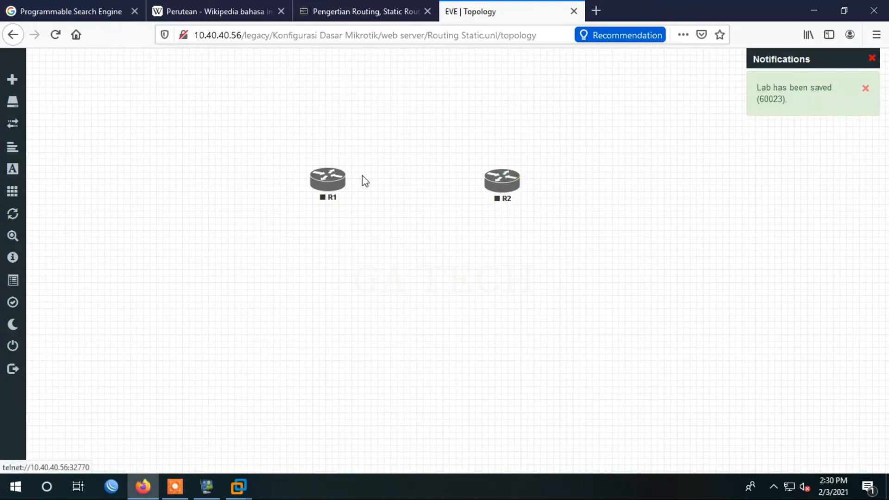
left_click_drag(331, 186, 288, 188)
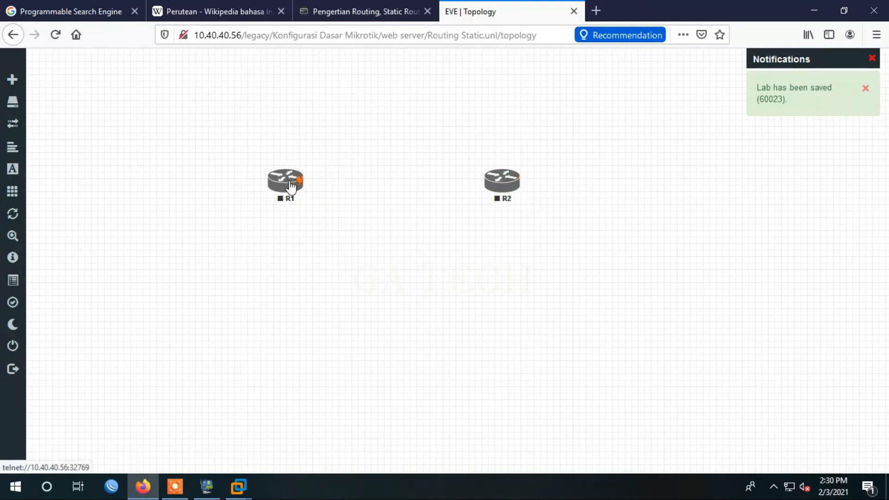
left_click_drag(501, 188, 550, 179)
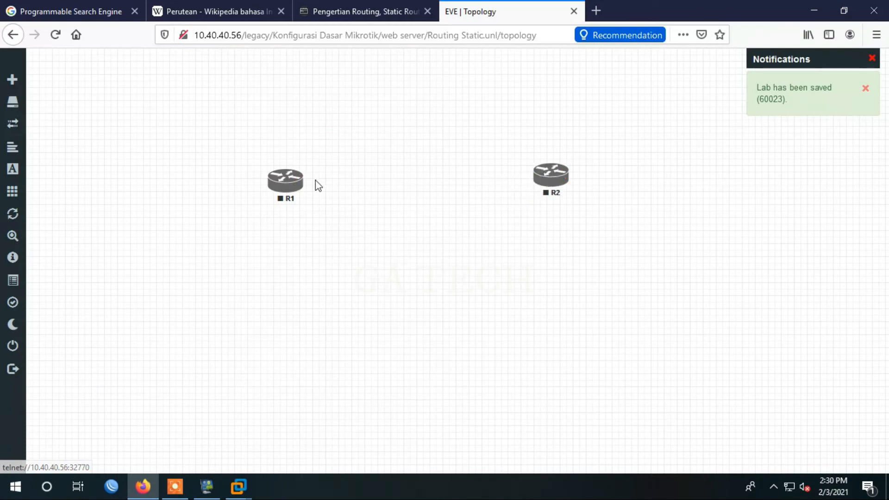
left_click_drag(281, 187, 273, 204)
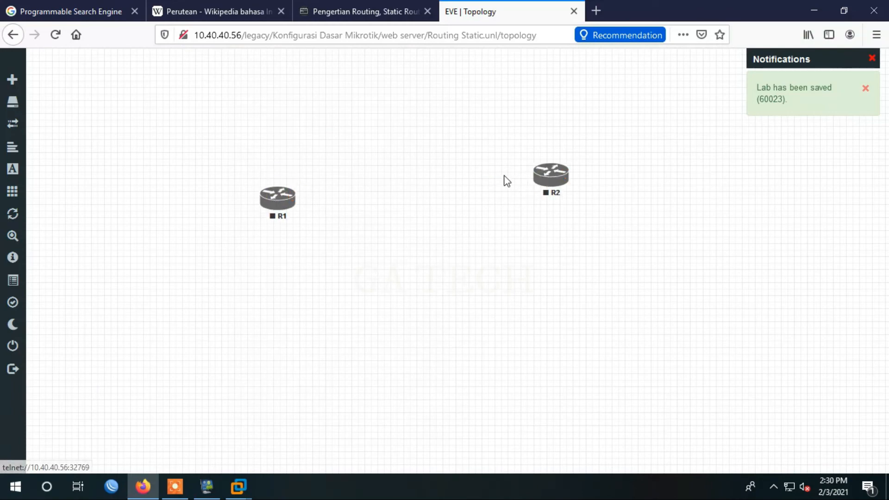
left_click_drag(550, 181, 554, 208)
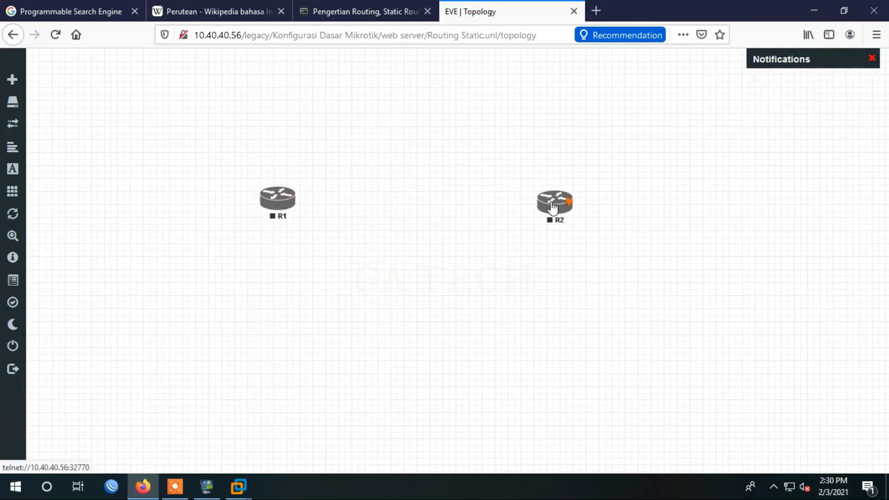
Add a Management(Cloud0) network named Internat 1 and place it directly above R1
right_click(396, 177)
left_click(460, 220)
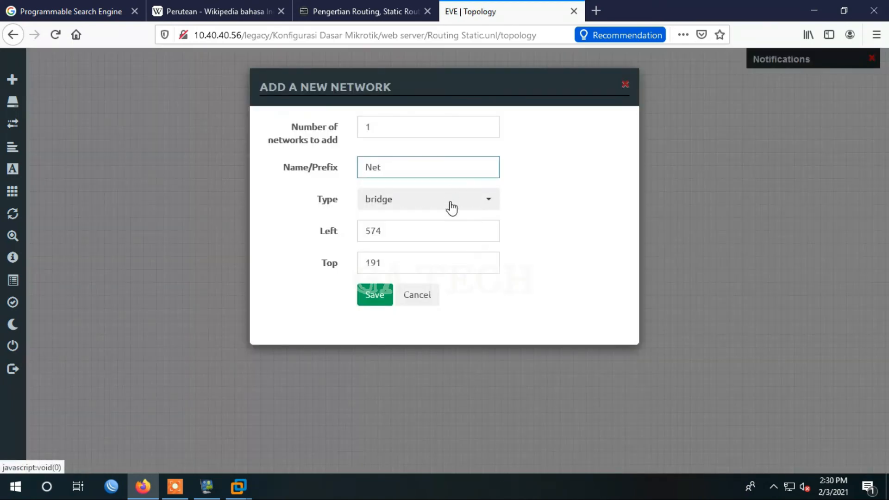
left_click(451, 209)
left_click(430, 272)
left_click(404, 173)
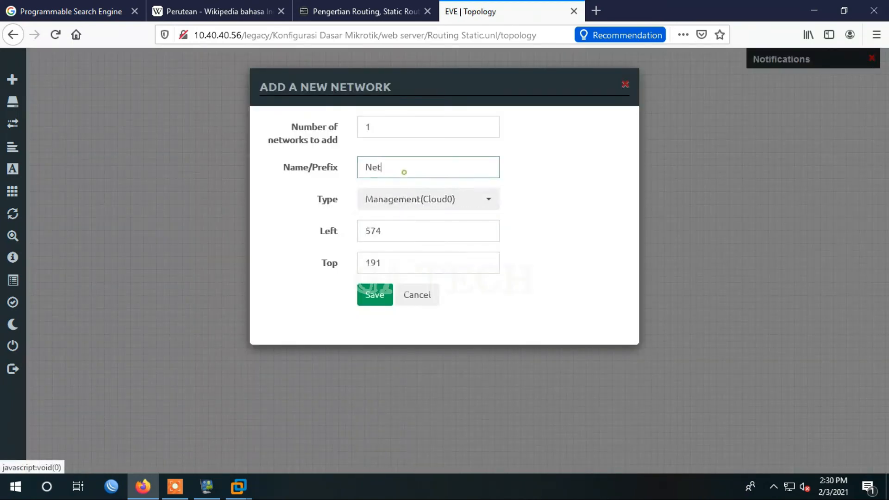
double_click(404, 172)
type("Inte")
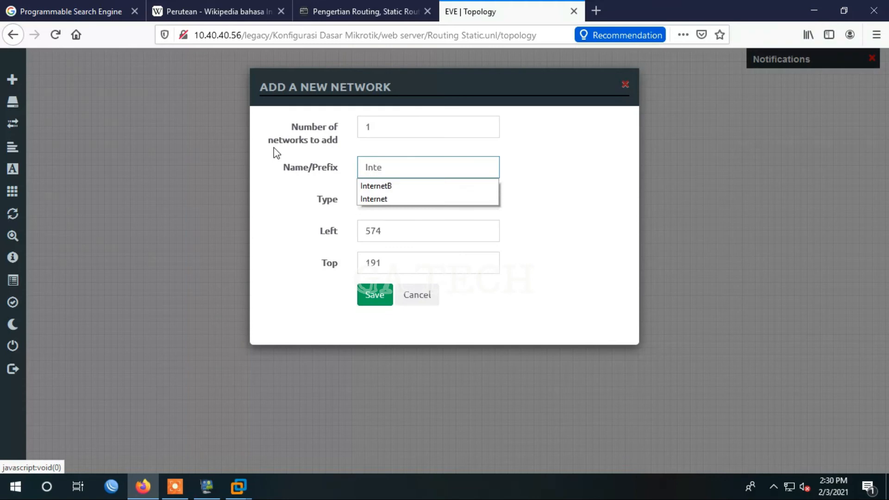
type("rna")
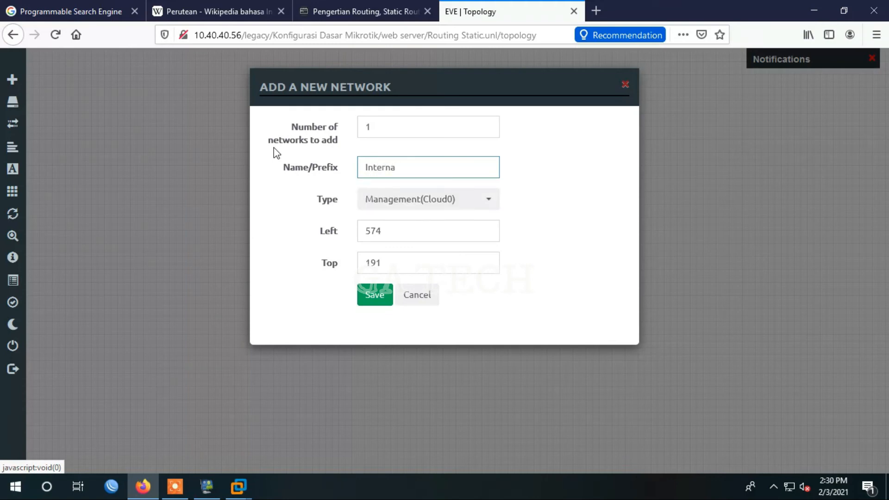
type("t 1")
left_click(380, 295)
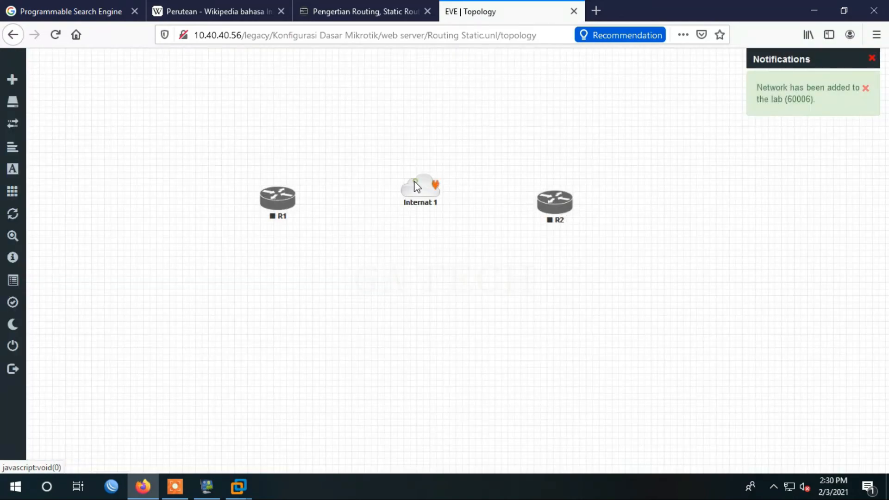
left_click_drag(417, 187, 275, 105)
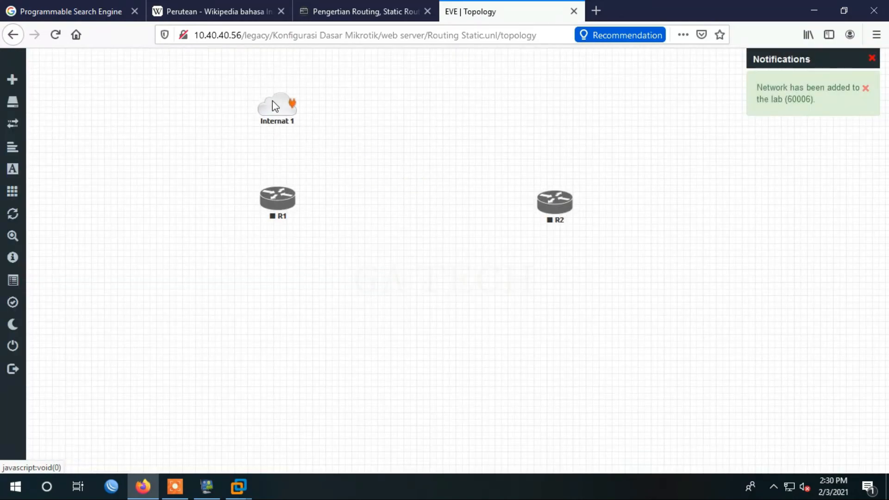
Add another Management(Cloud0) network named Internet 2 and place it directly above R2
right_click(484, 245)
left_click(504, 296)
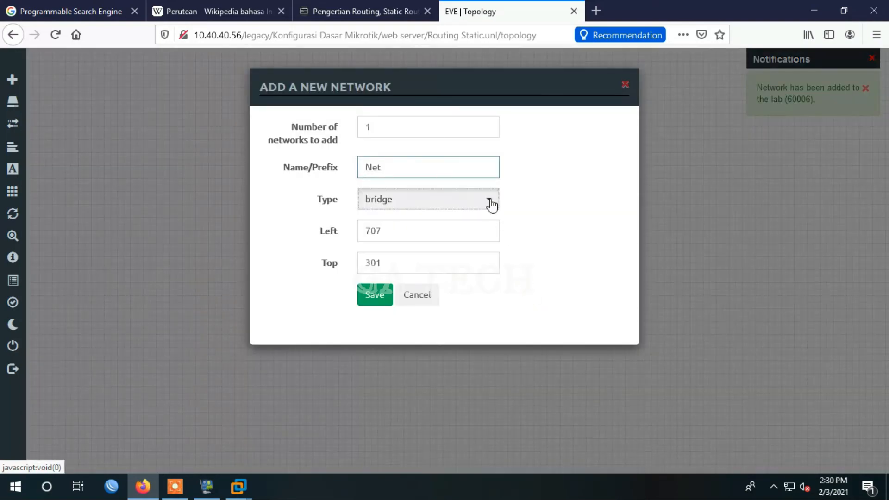
left_click(490, 202)
left_click(452, 271)
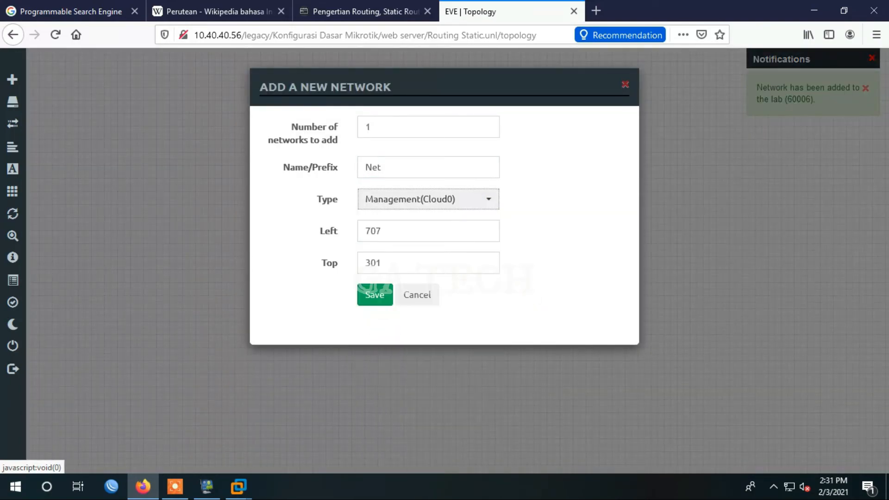
double_click(413, 158)
type("In")
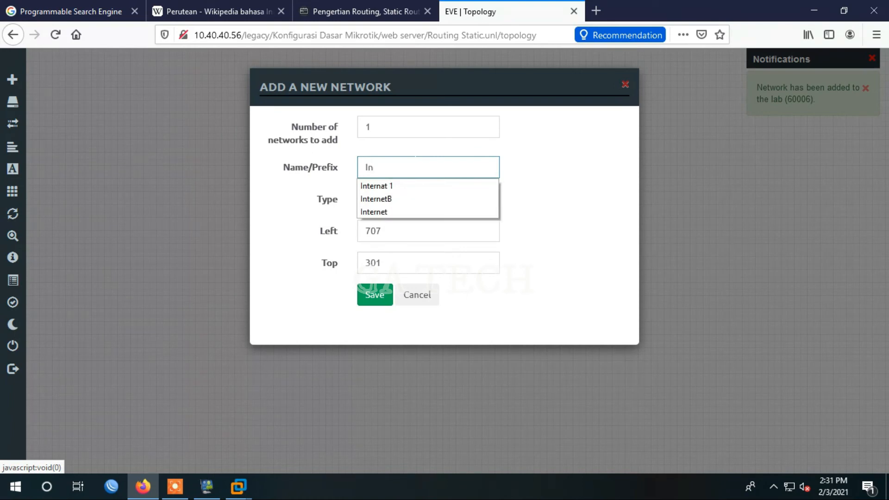
type("ternbe")
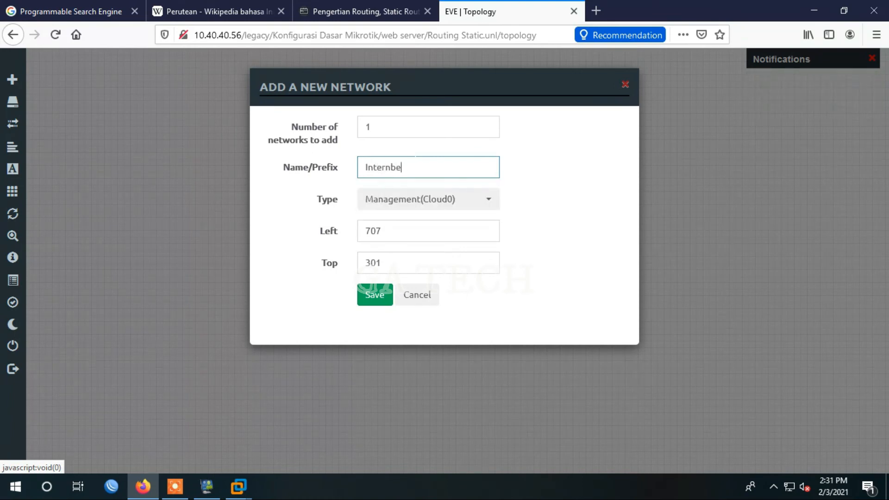
key("BackSpace")
key("BackSpace")
type("et ")
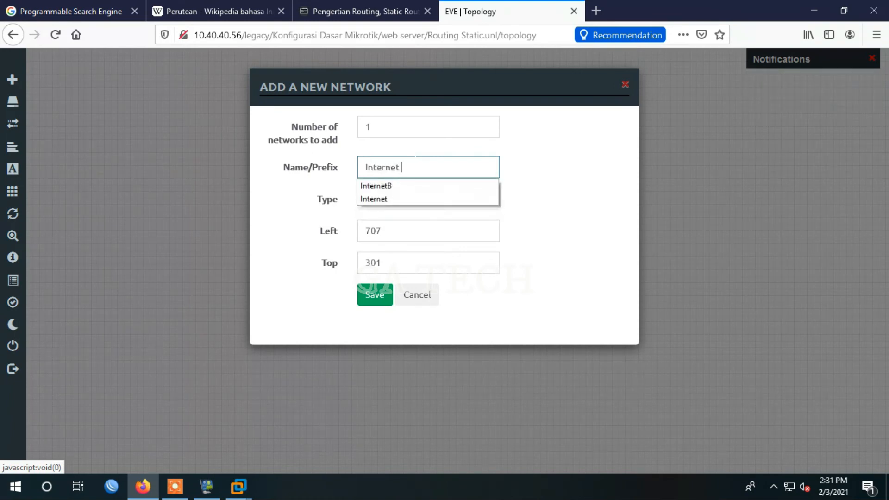
type("2")
left_click(373, 299)
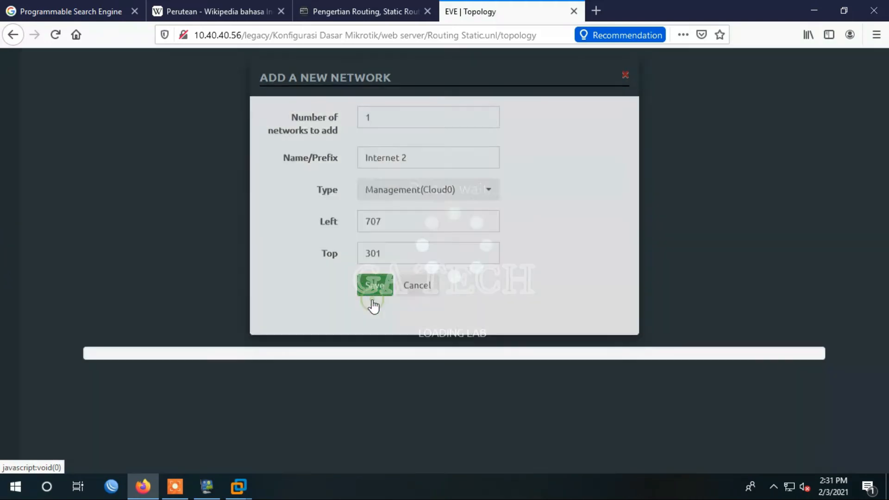
left_click_drag(504, 260, 555, 99)
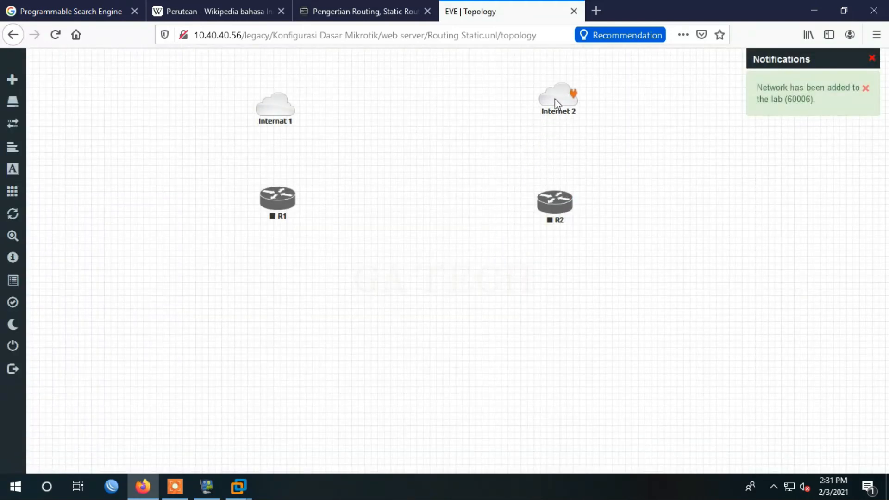
Align R2 under Internet 2 and add the text label SMA 1 PASAMAN directly above the Internat 1 cloud
left_click_drag(556, 203, 558, 202)
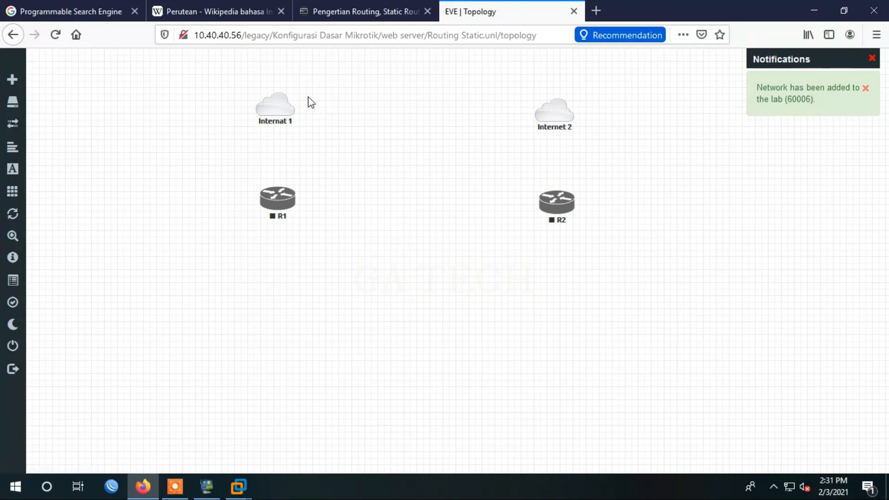
left_click(20, 83)
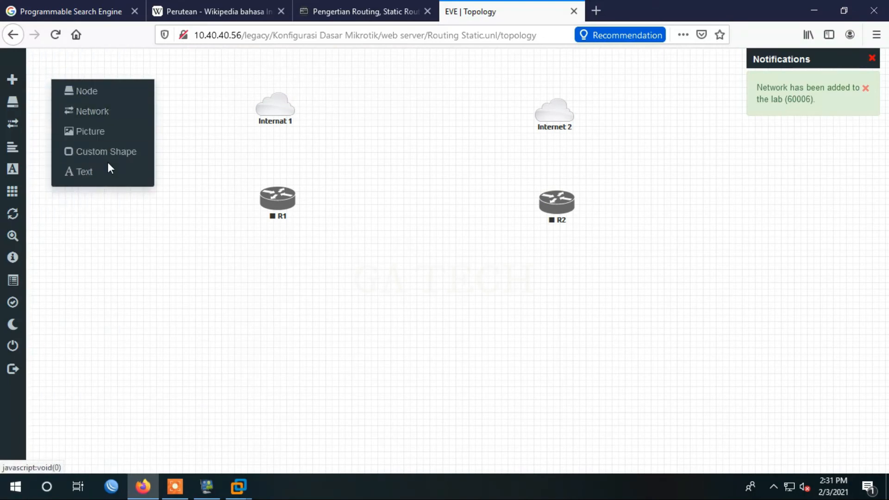
left_click(109, 170)
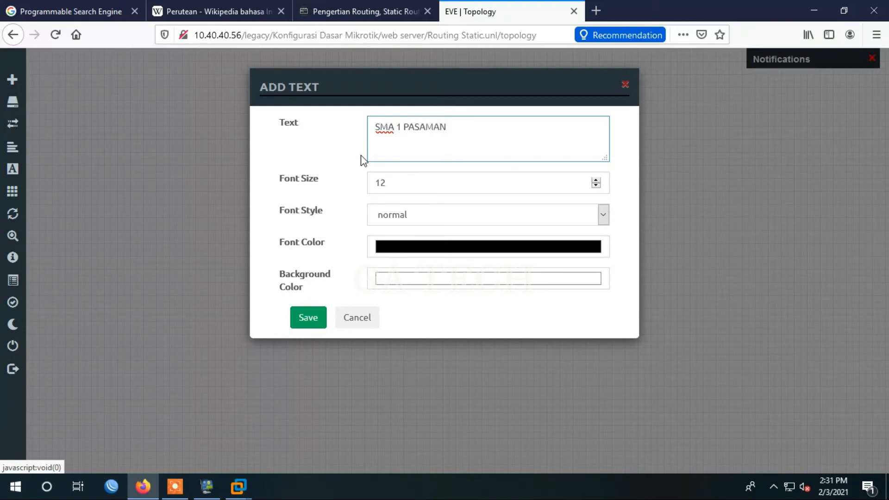
left_click(308, 318)
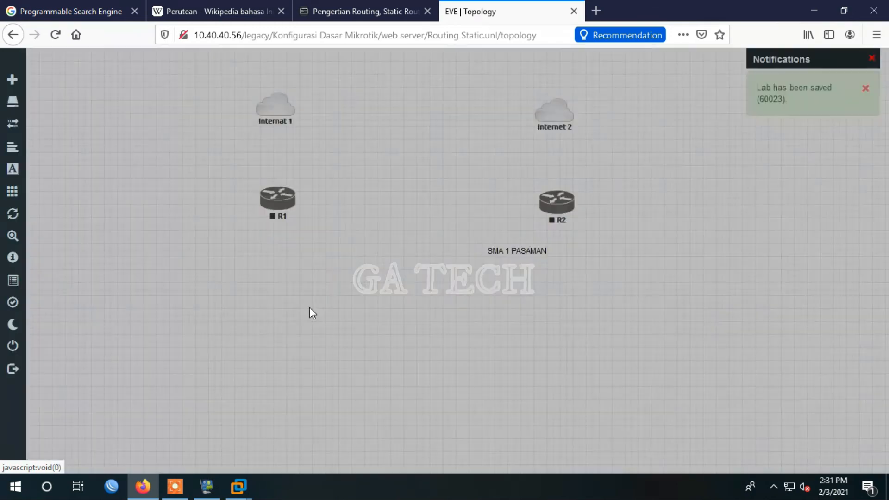
left_click_drag(521, 252, 282, 78)
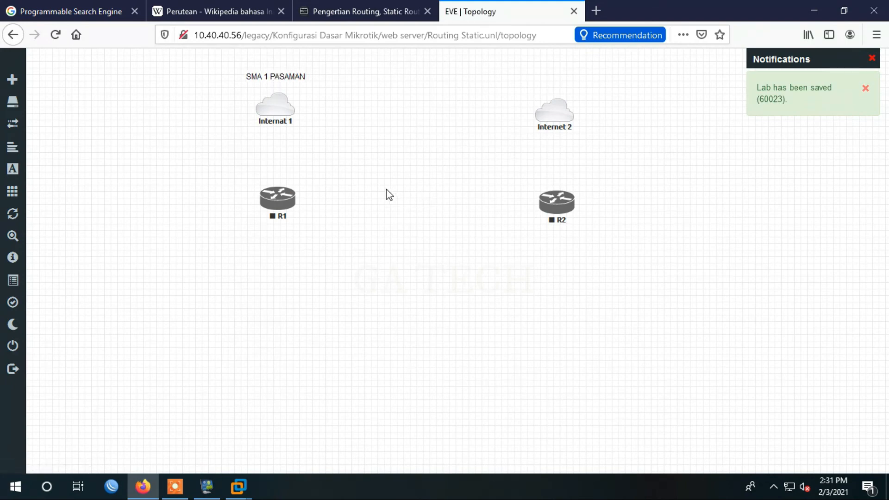
Add the text label PESANTREN DARUL YAMANI and place it directly above the Internet 2 cloud
left_click(40, 86)
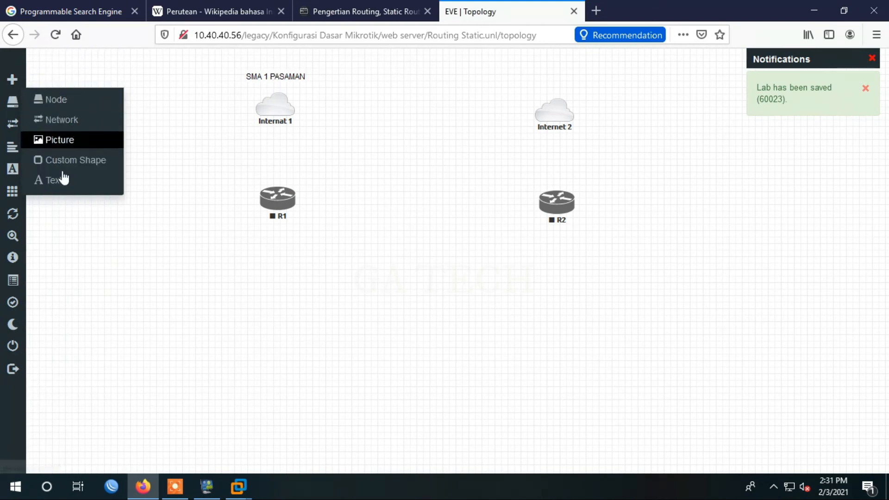
left_click(62, 177)
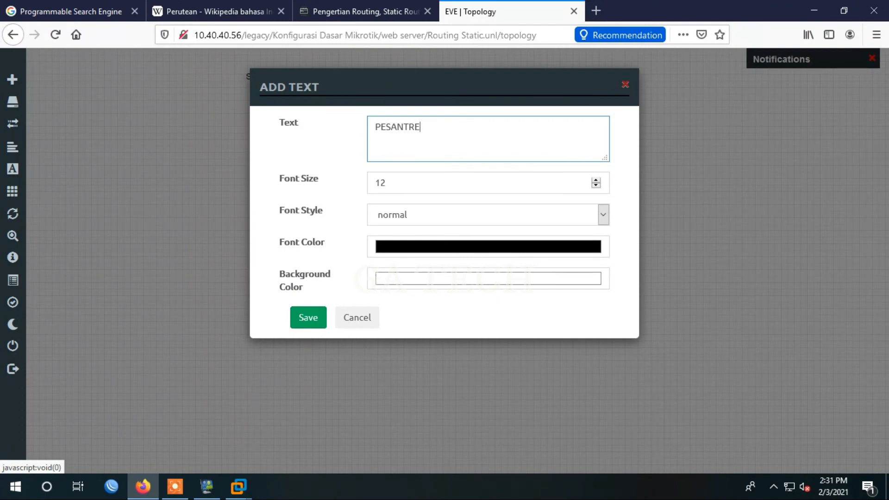
type("PESANTREN DARUL YAMANI")
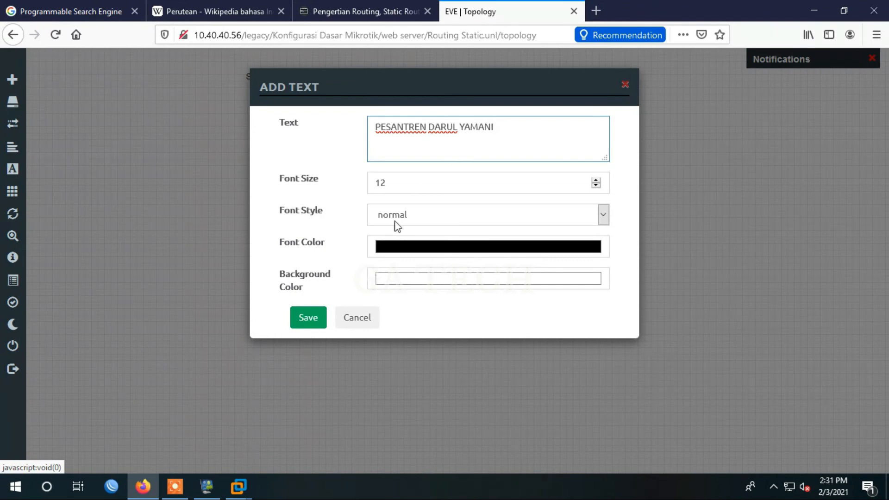
left_click(319, 318)
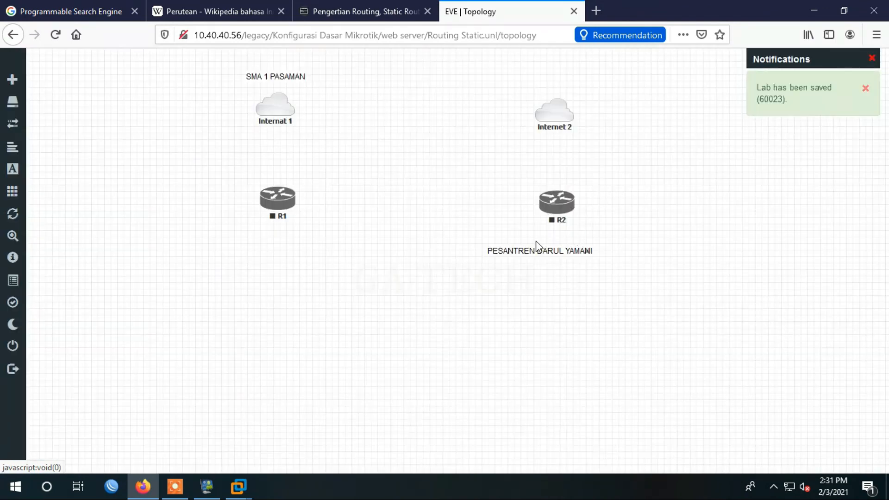
left_click_drag(536, 245, 549, 83)
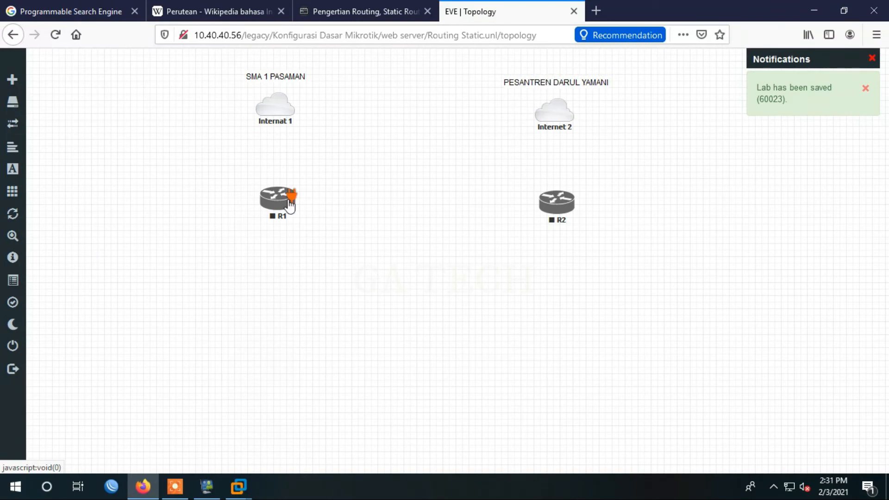
Connect router R1 to the Internat 1 network using R1's eth1 interface
left_click_drag(291, 197, 282, 118)
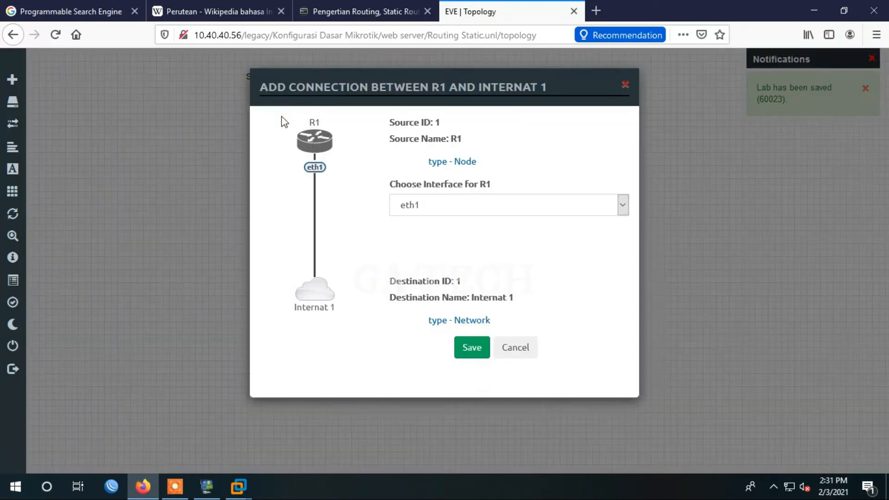
left_click(440, 206)
left_click(424, 226)
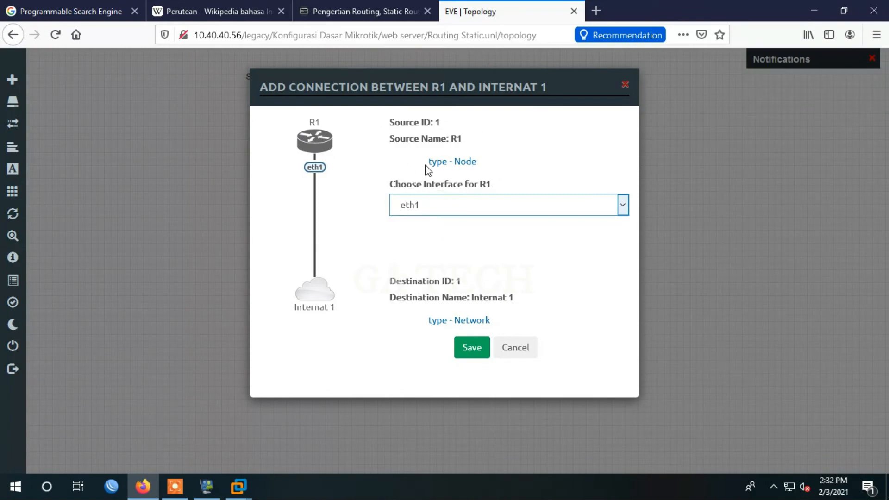
left_click(471, 347)
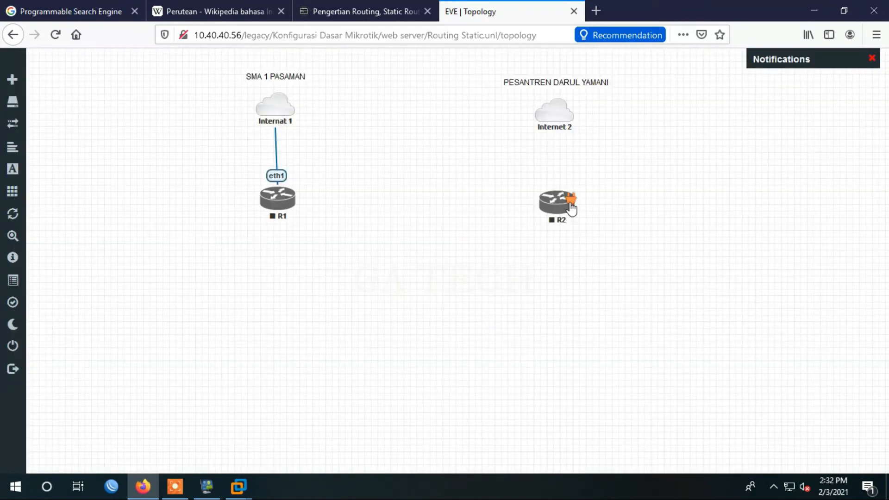
Connect R2's eth1 interface to the Internet 2 network and nudge R1 so it sits level with R2
left_click_drag(569, 202, 562, 114)
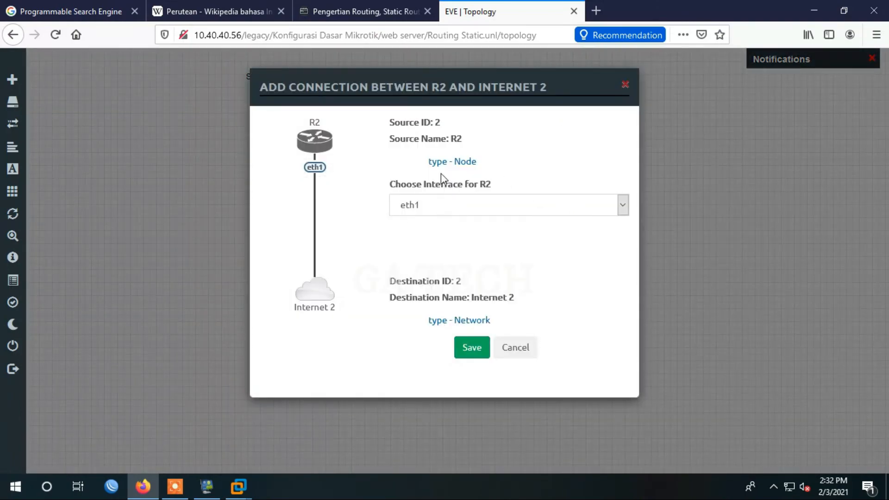
left_click(483, 355)
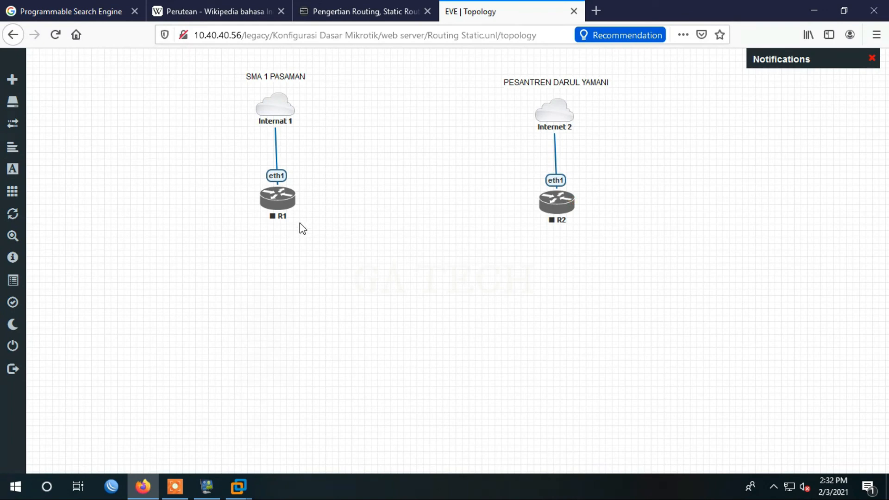
left_click_drag(287, 201, 285, 205)
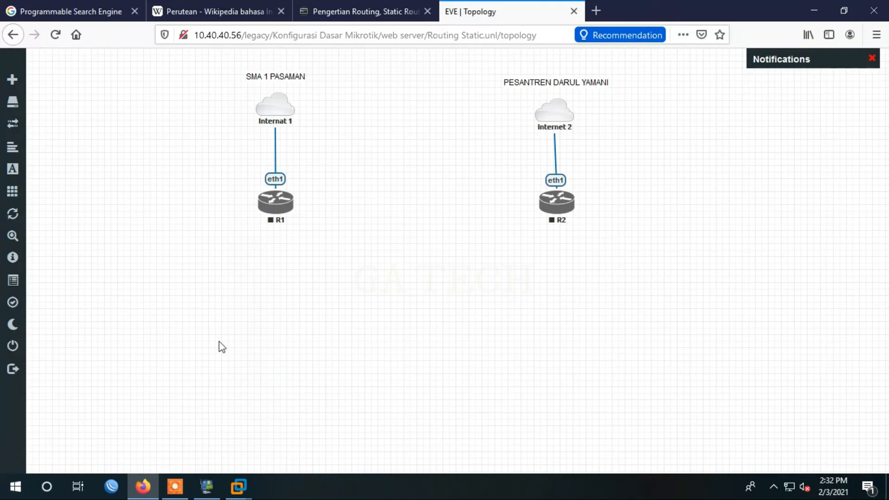
Add a Virtual PC (VPCS) node named PC-A and place it well below router R1
mouse_move(23, 83)
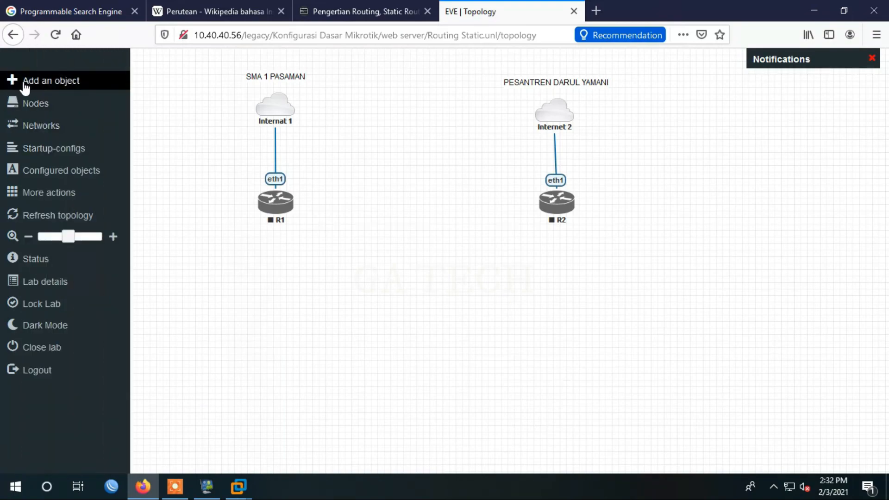
right_click(386, 290)
left_click(435, 314)
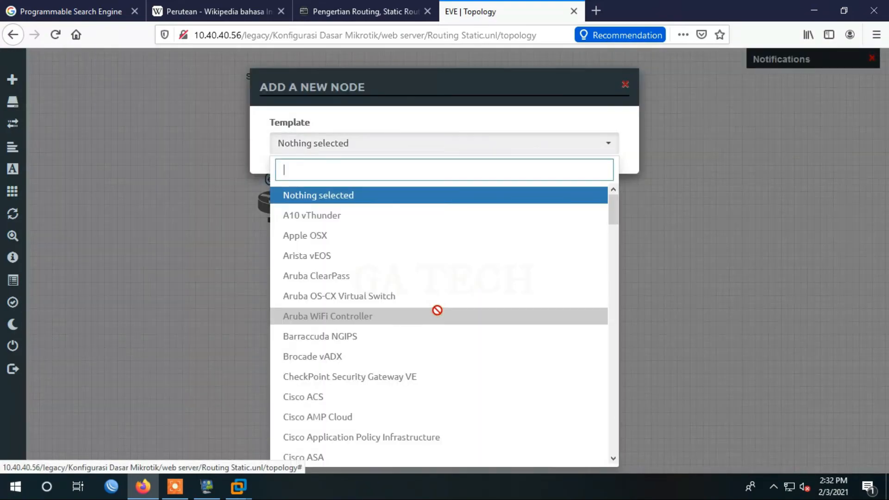
type("pc")
left_click(329, 199)
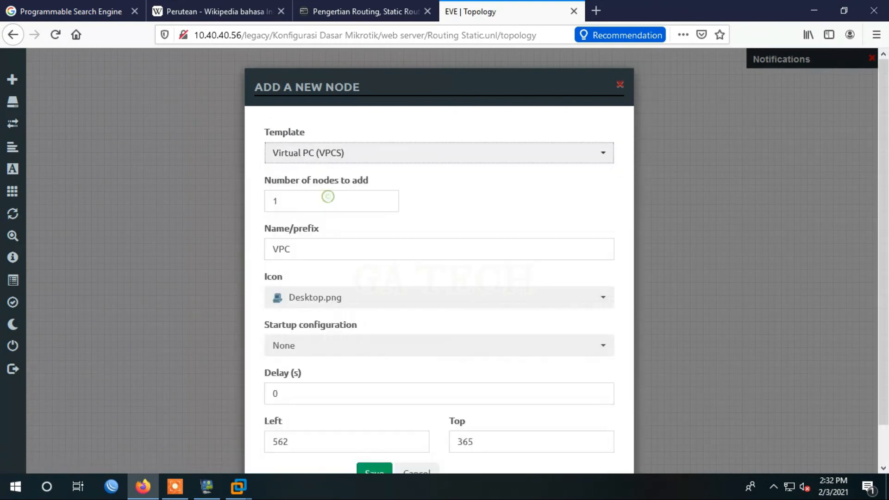
scroll(360, 299, "down", 1)
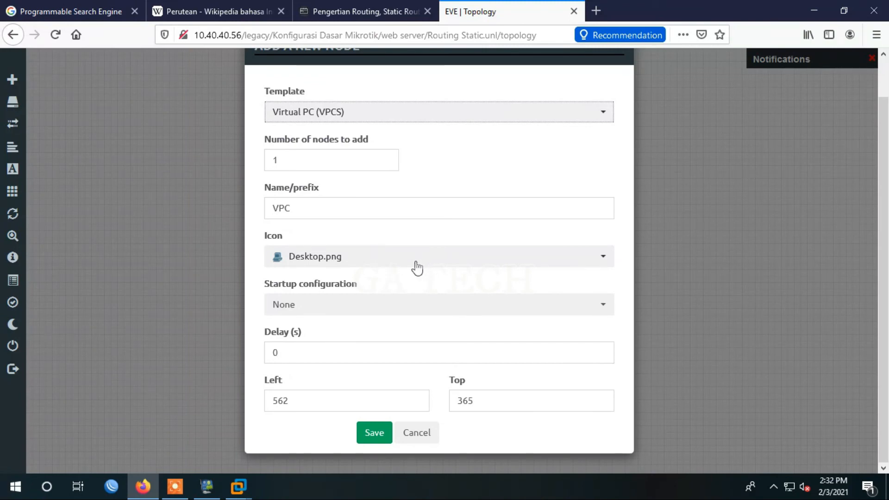
left_click(333, 209)
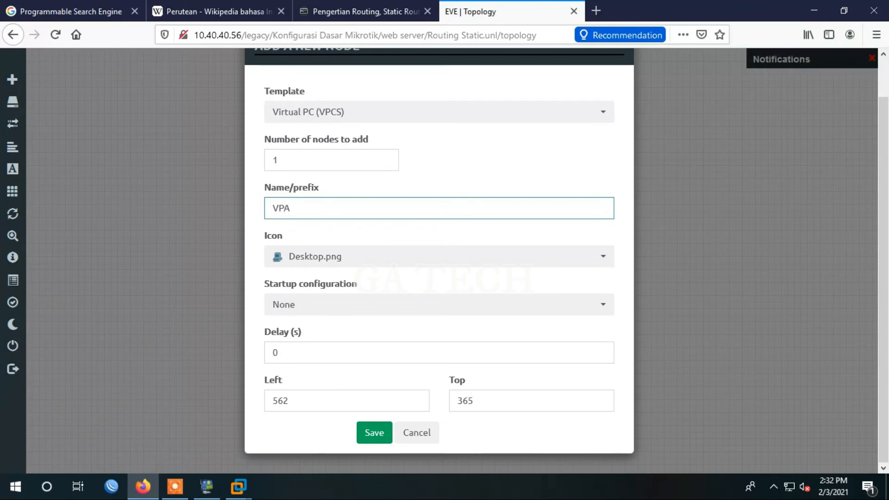
type("C")
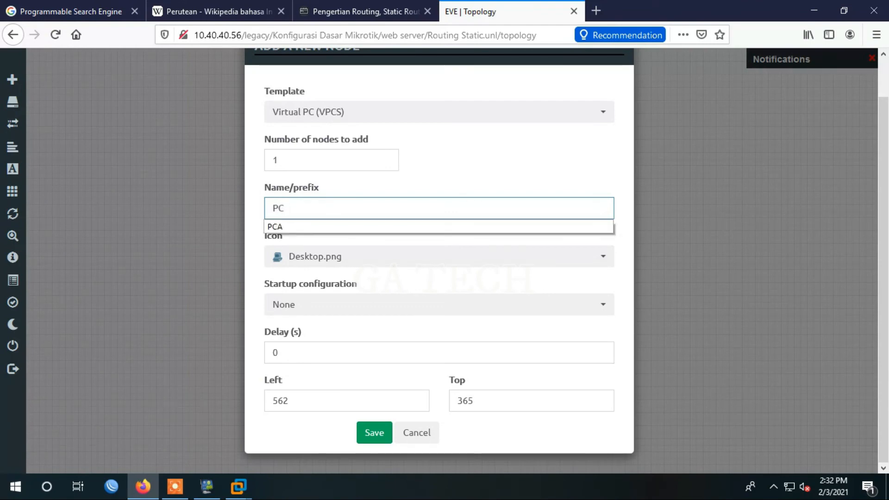
type("-A")
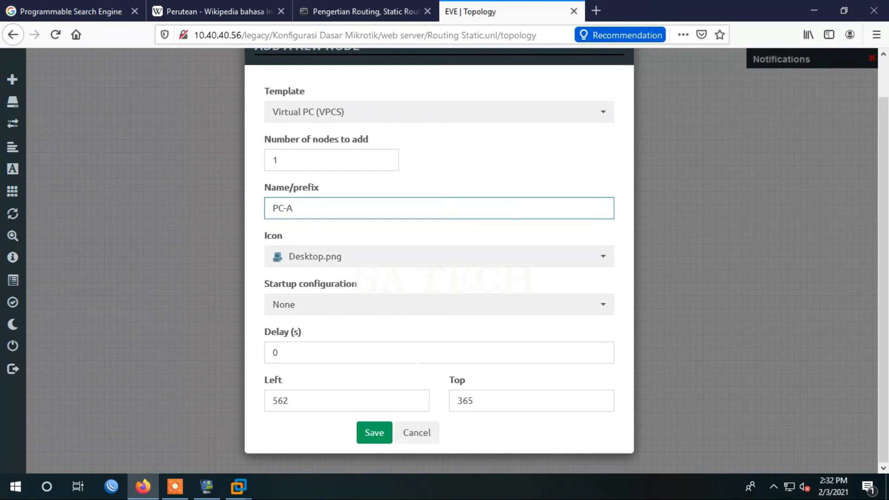
left_click(376, 432)
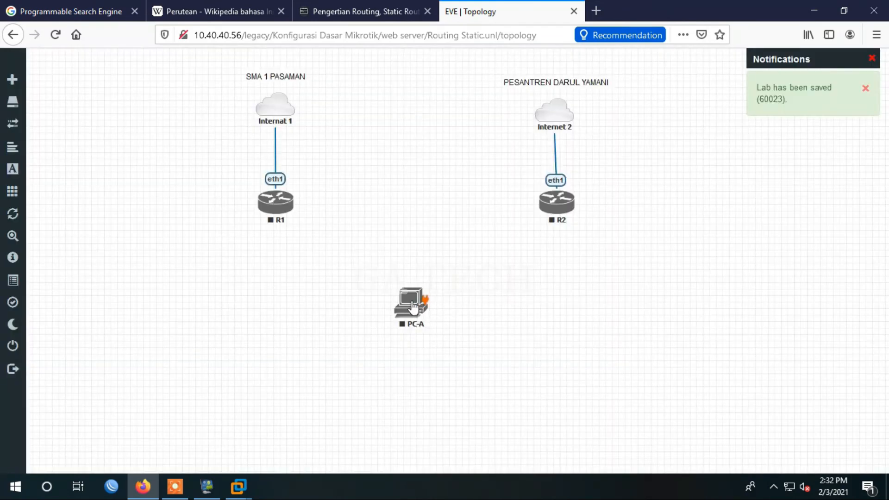
left_click_drag(413, 308, 277, 368)
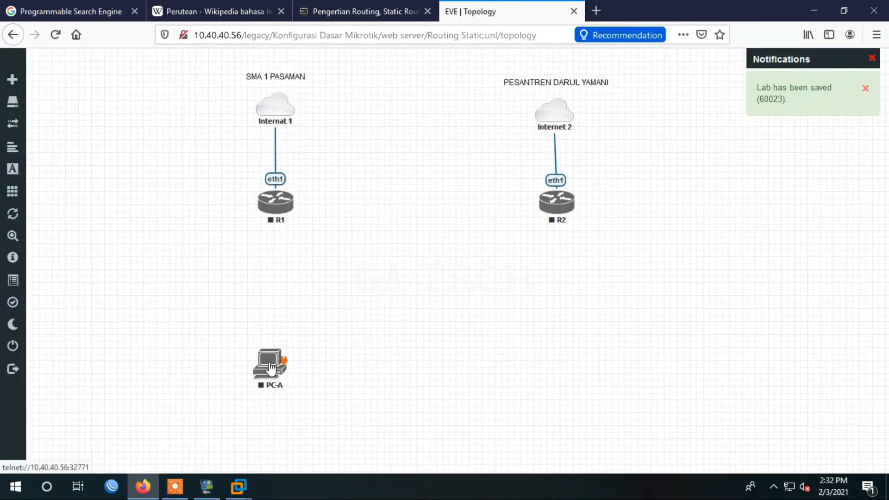
Add a second Virtual PC (VPCS) node named PC-B to the topology
right_click(425, 249)
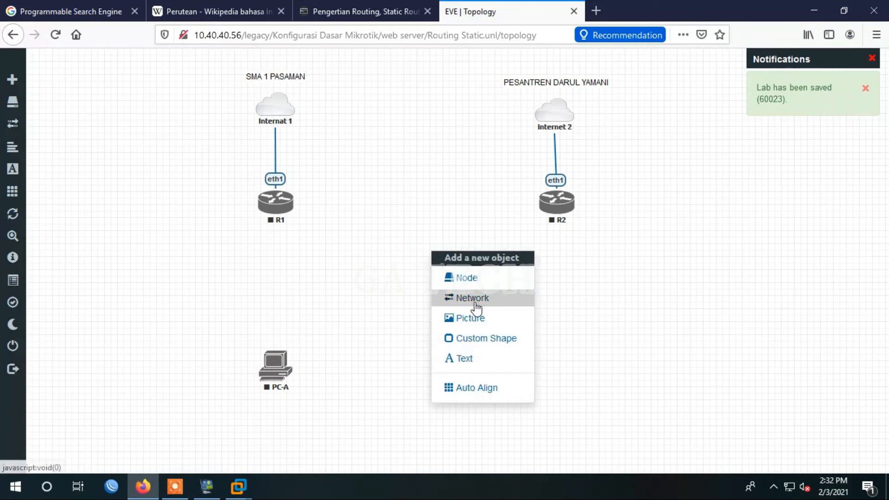
left_click(475, 279)
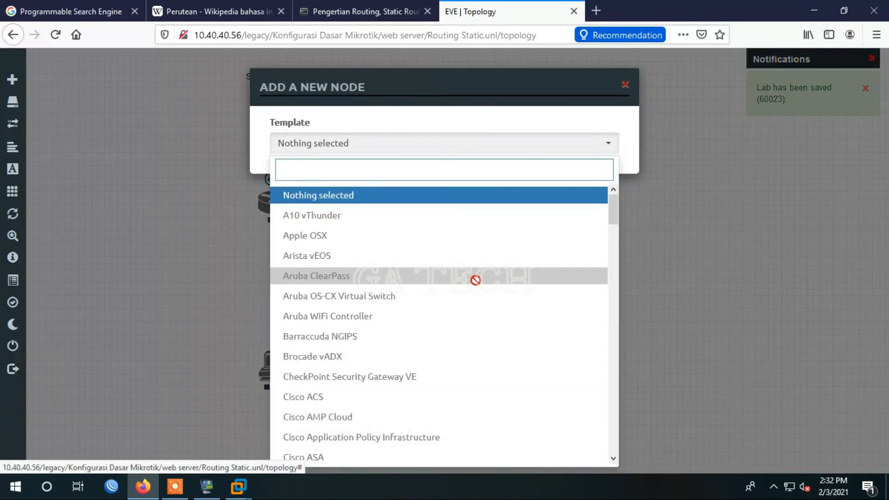
type("PC-")
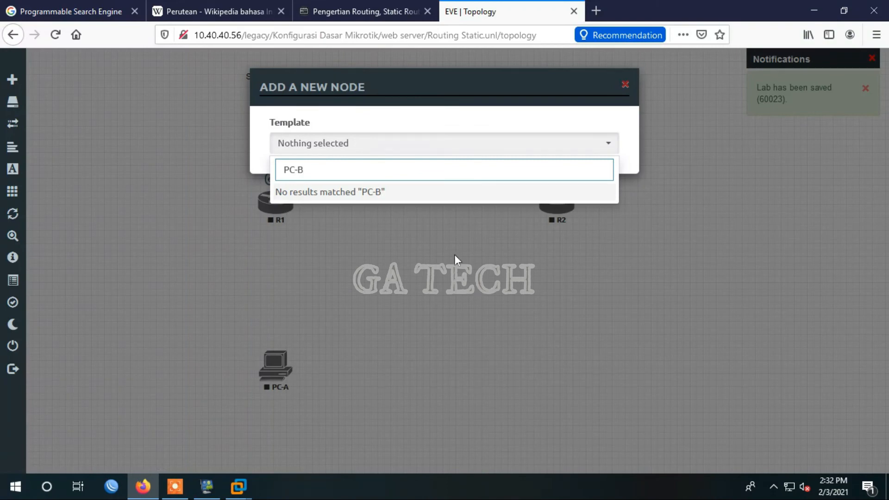
type("B")
key("BackSpace")
key("BackSpace")
key("BackSpace")
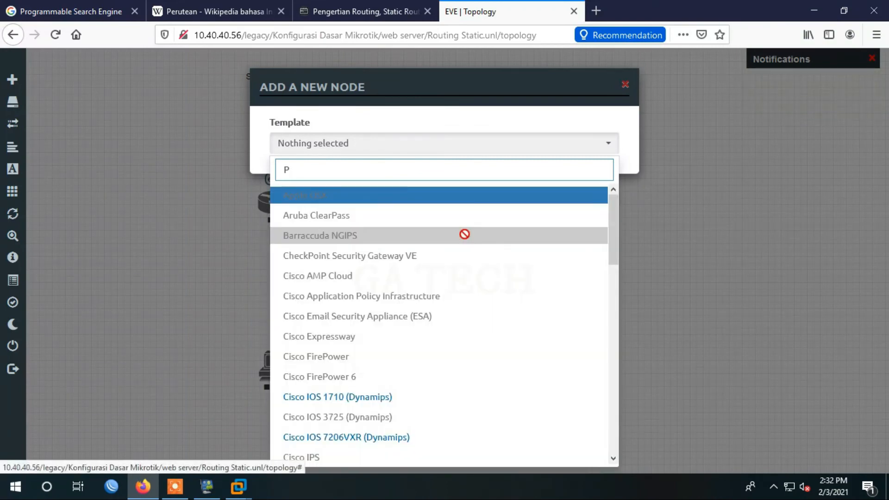
type("C")
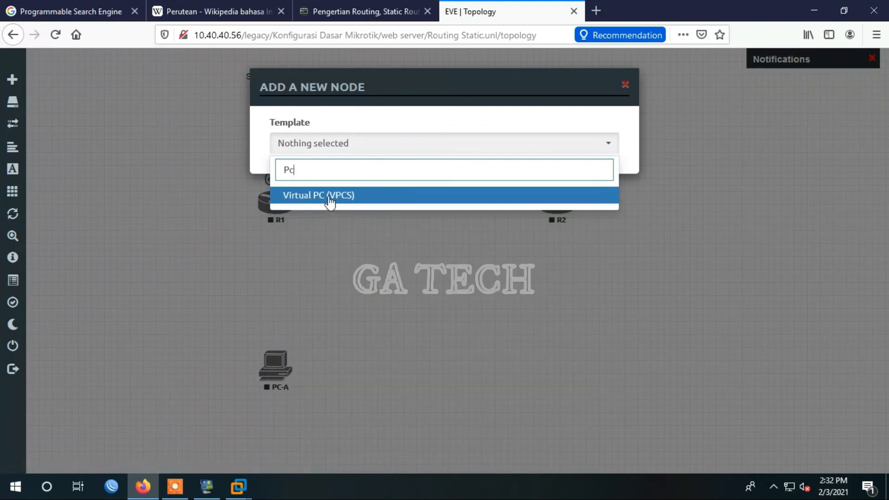
left_click(330, 199)
left_click(328, 251)
key("ctrl+a")
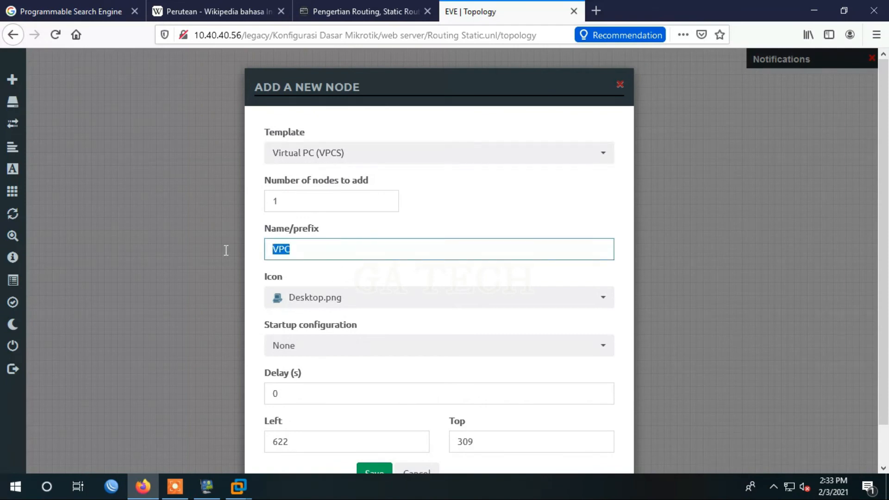
type("PC-B")
left_click(371, 473)
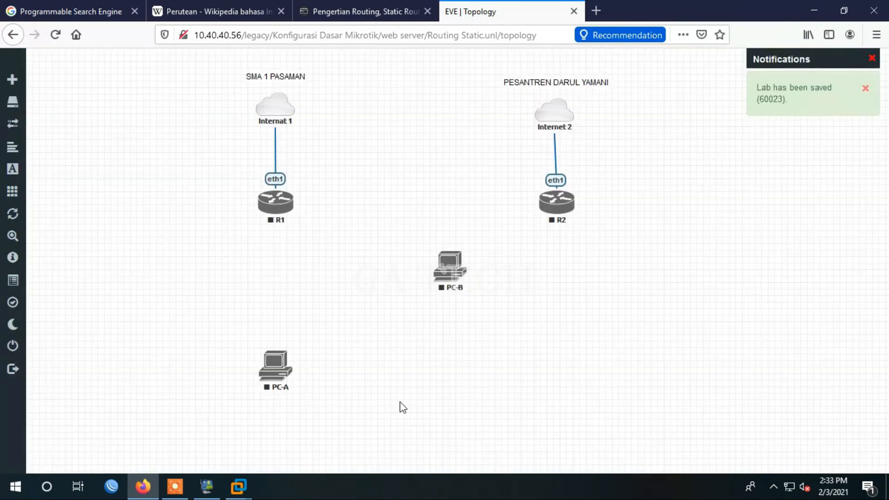
Place PC-B below router R2 and connect its eth0 interface to R2's eth2
left_click_drag(523, 359, 558, 202)
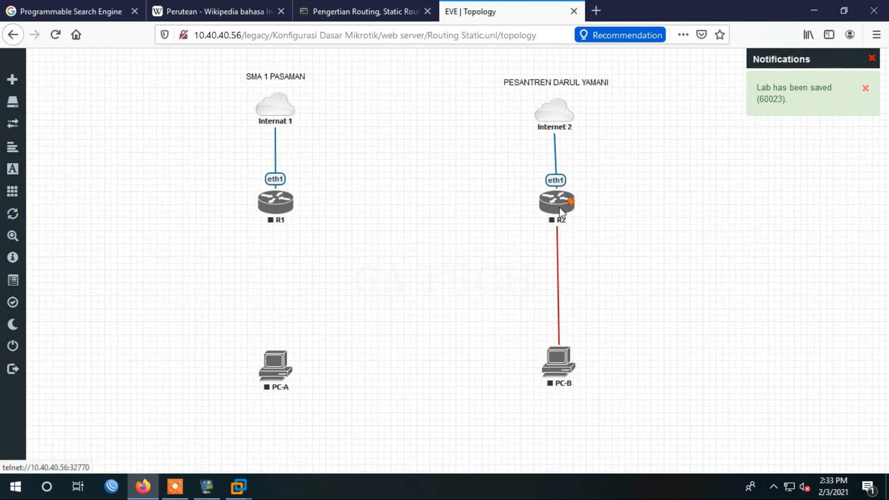
left_click(471, 407)
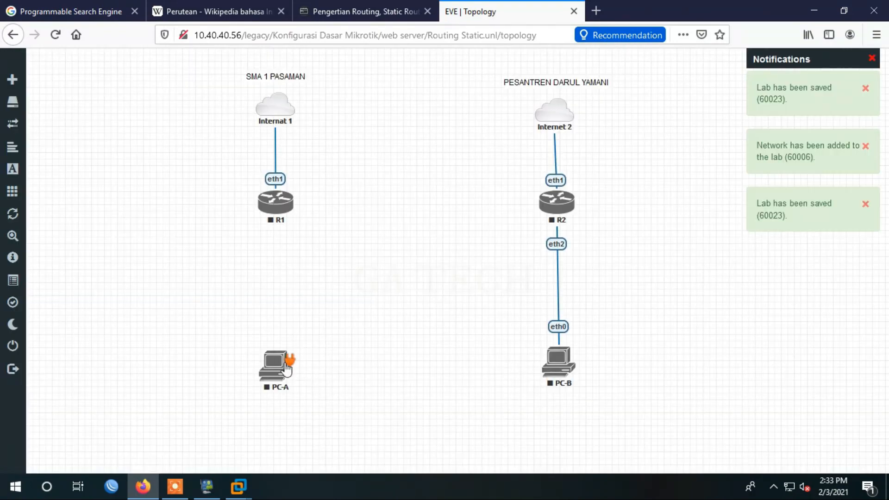
Connect PC-A's eth0 interface to R1's eth2 interface
left_click_drag(287, 369, 281, 209)
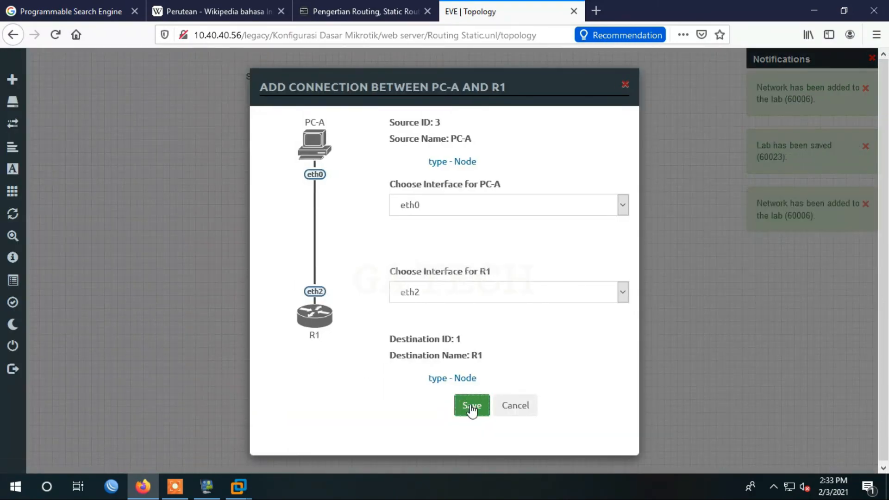
left_click(472, 405)
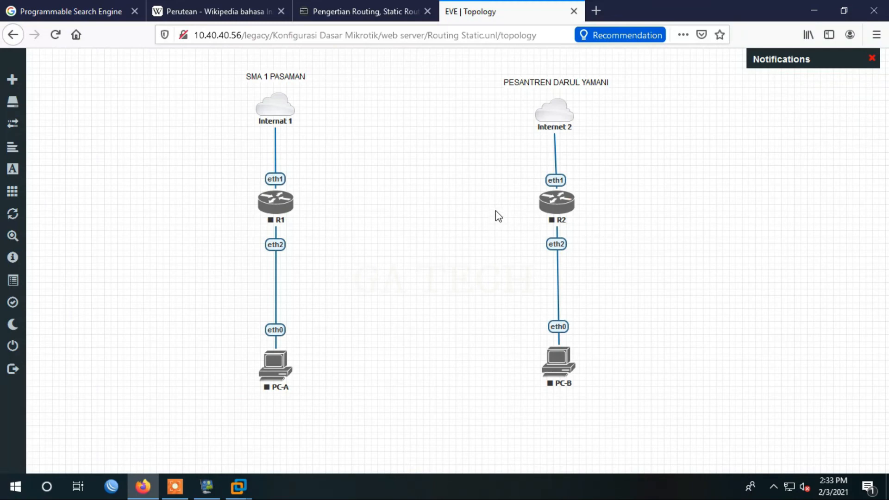
left_click_drag(485, 204, 629, 490)
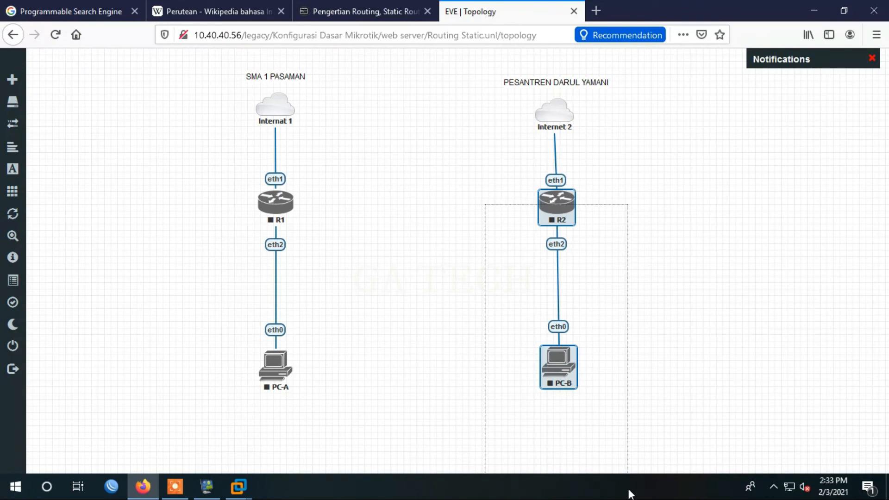
left_click_drag(630, 493, 630, 493)
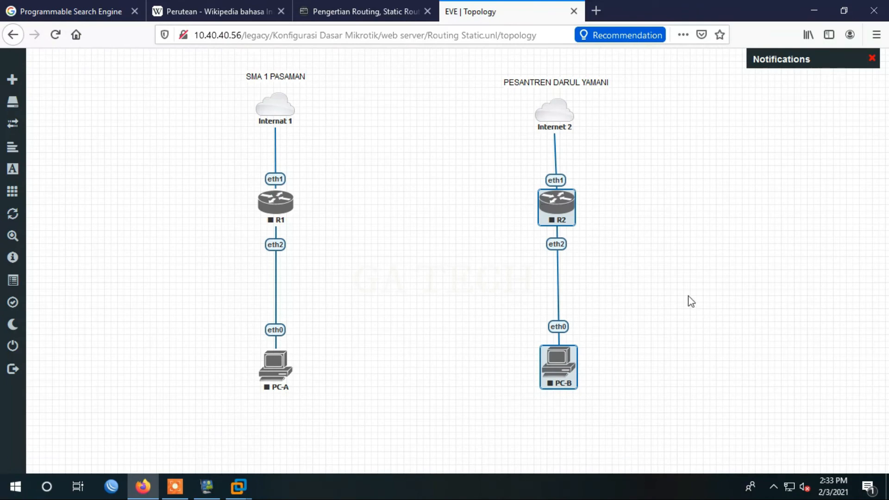
left_click(687, 201)
left_click(598, 201)
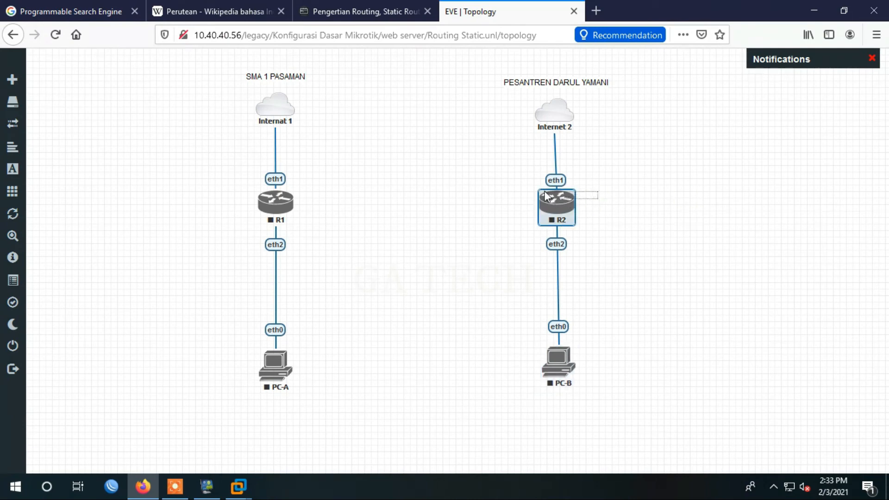
left_click_drag(545, 197, 545, 197)
left_click(617, 184)
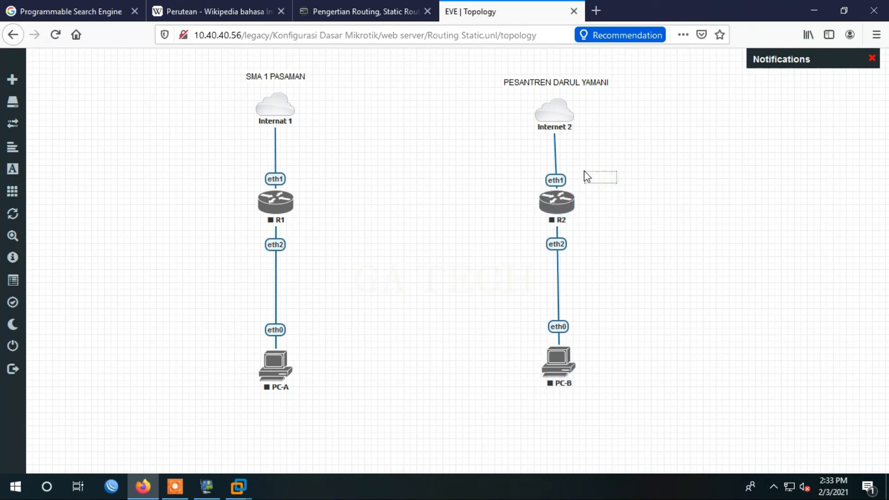
left_click_drag(584, 171, 521, 99)
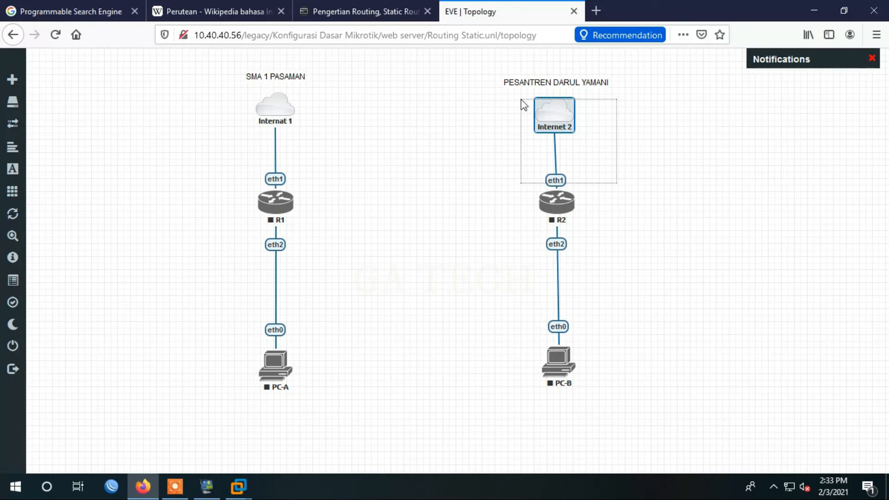
left_click_drag(521, 99, 521, 99)
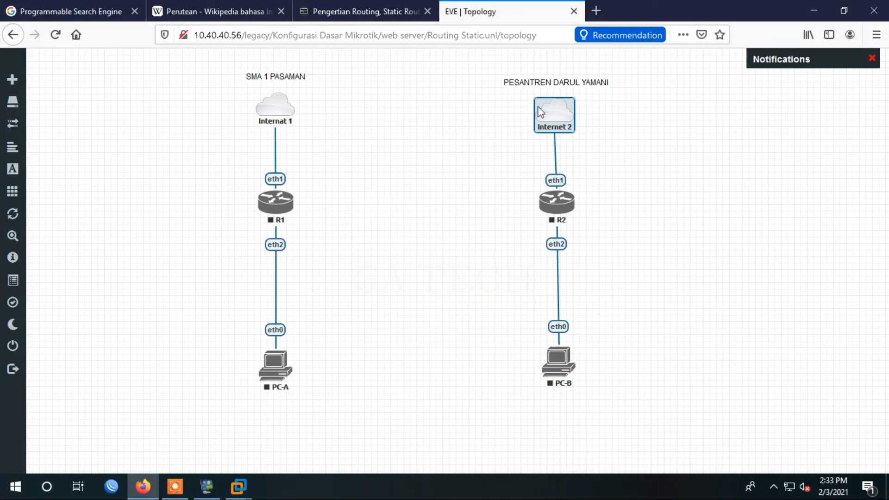
left_click(751, 179)
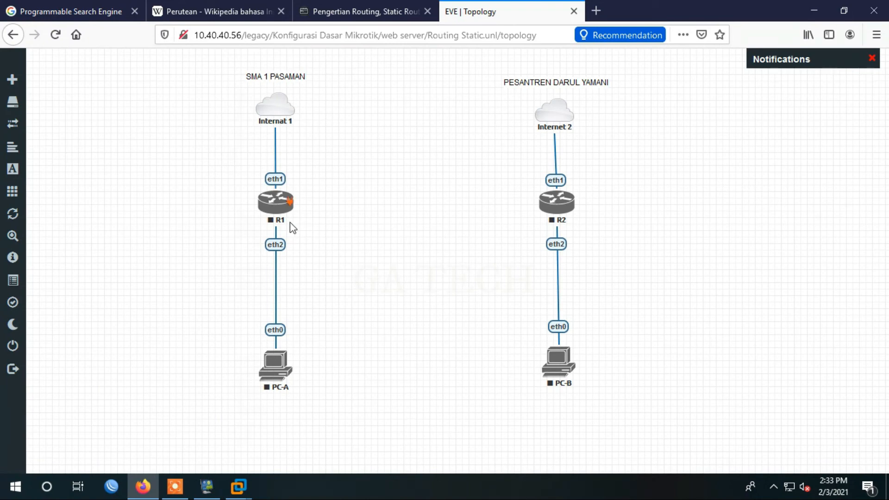
left_click_drag(314, 200, 248, 198)
left_click(372, 164)
left_click_drag(314, 192, 255, 112)
left_click(385, 182)
left_click_drag(312, 211, 265, 384)
Link routers R1 and R2 to each other through their eth3 interfaces
mouse_move(292, 204)
left_click_drag(292, 204, 555, 202)
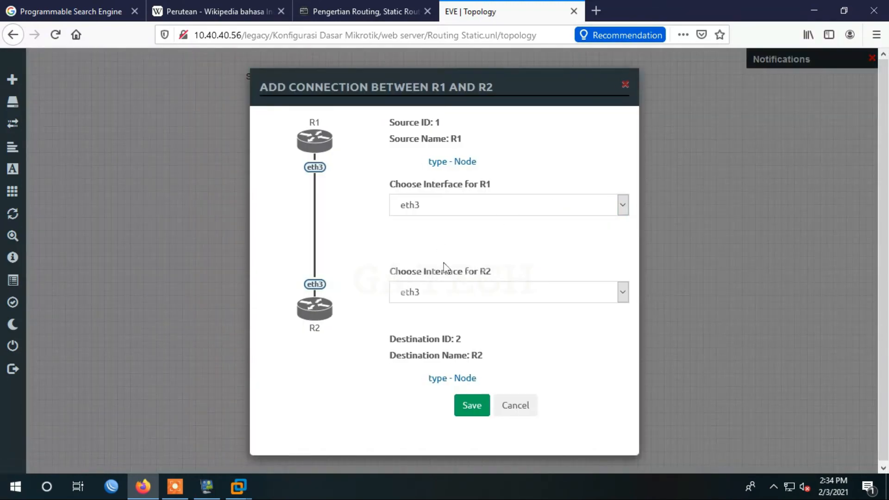
left_click(480, 406)
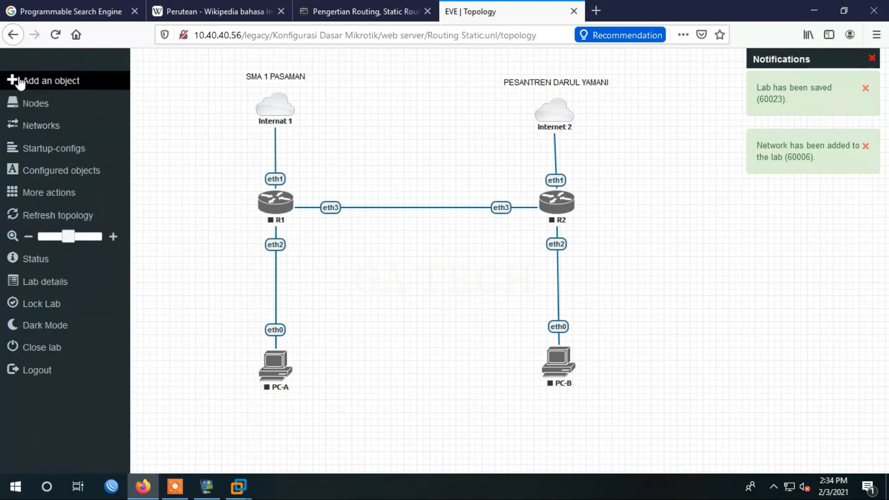
Add the text label 192.168.100.1/24 and place it just left of R1's eth2 interface
left_click(18, 78)
left_click(50, 171)
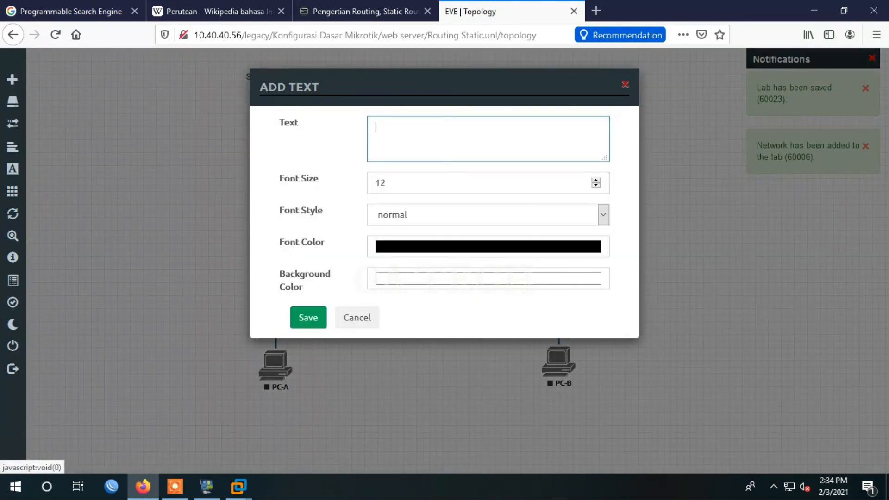
type("192.168.100.1/24")
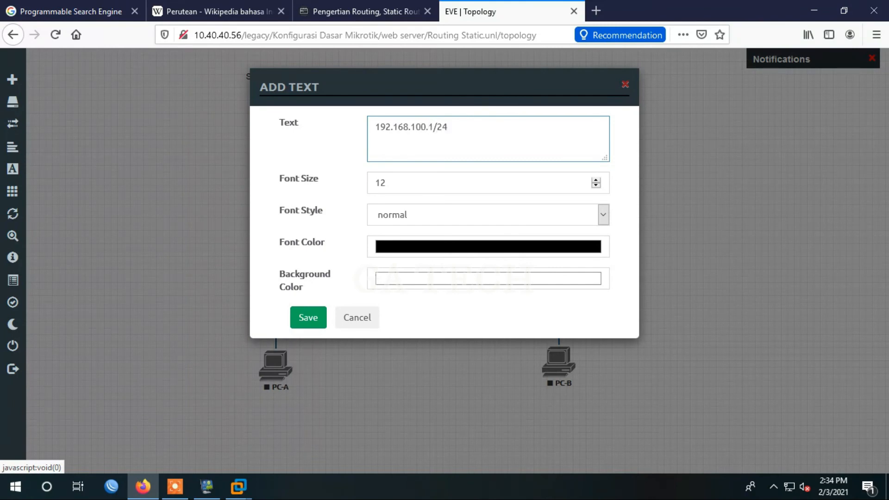
left_click(309, 315)
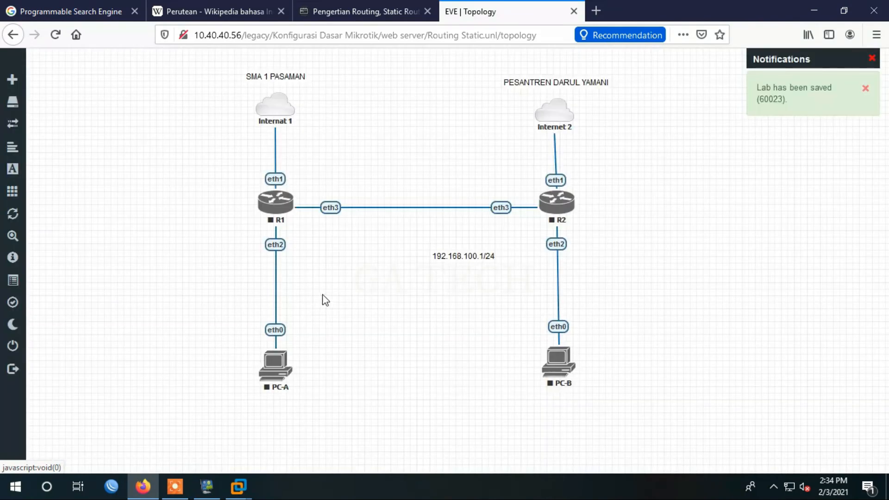
left_click_drag(442, 254, 220, 251)
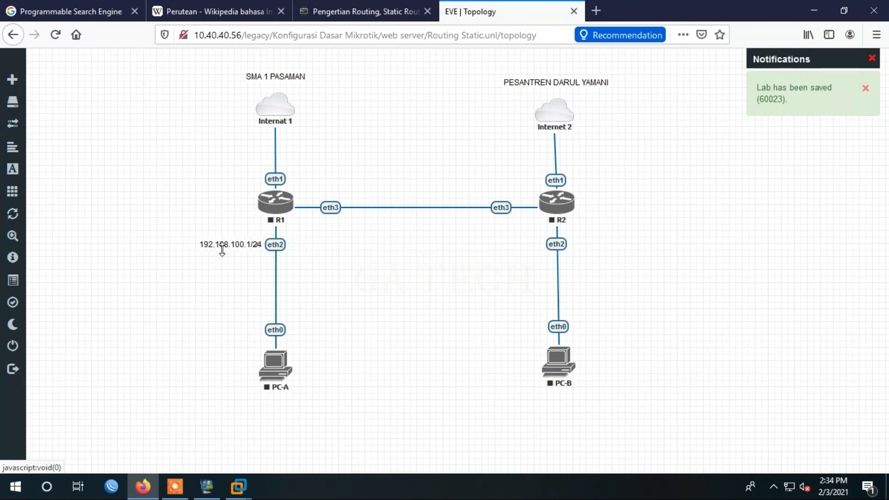
Add the text label 192.168.200.1/24 and place it just right of R2's eth2 interface
left_click(14, 80)
left_click(41, 175)
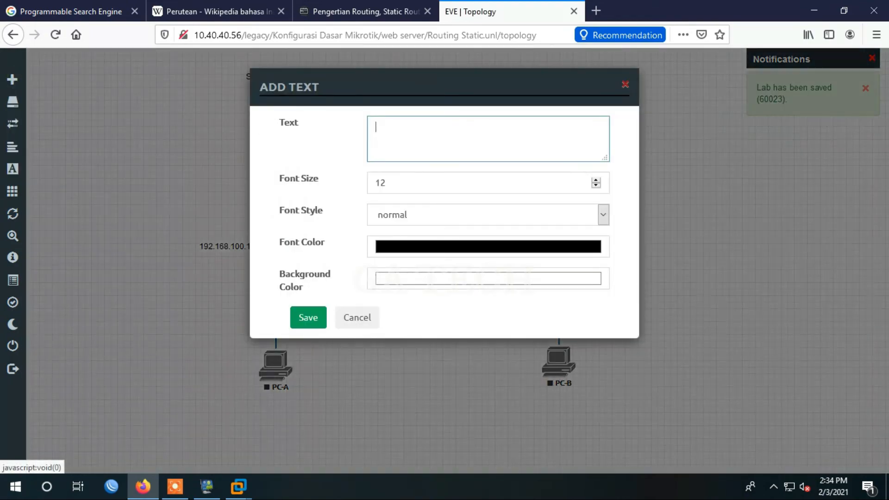
type("192.168.200.1")
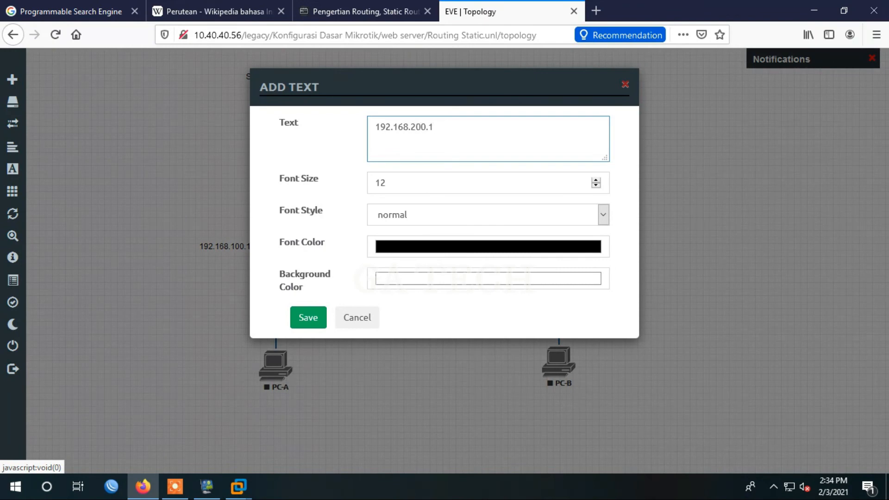
type("/24")
left_click(316, 317)
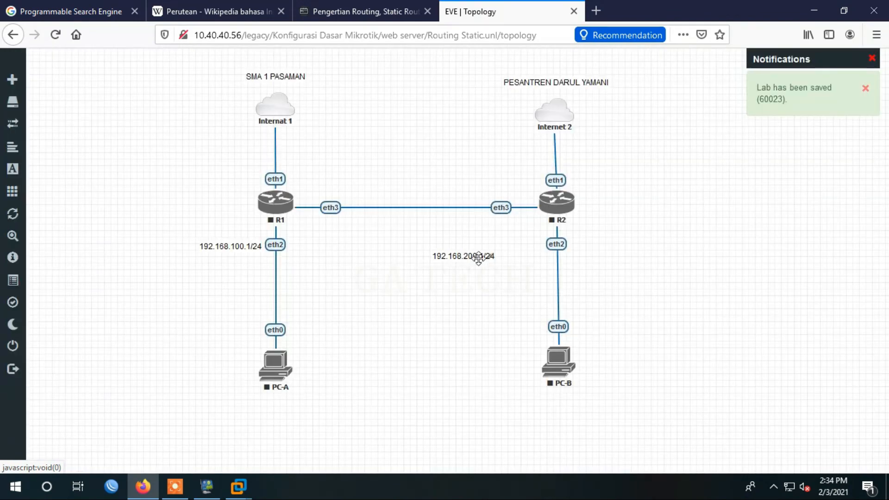
left_click_drag(476, 254, 616, 247)
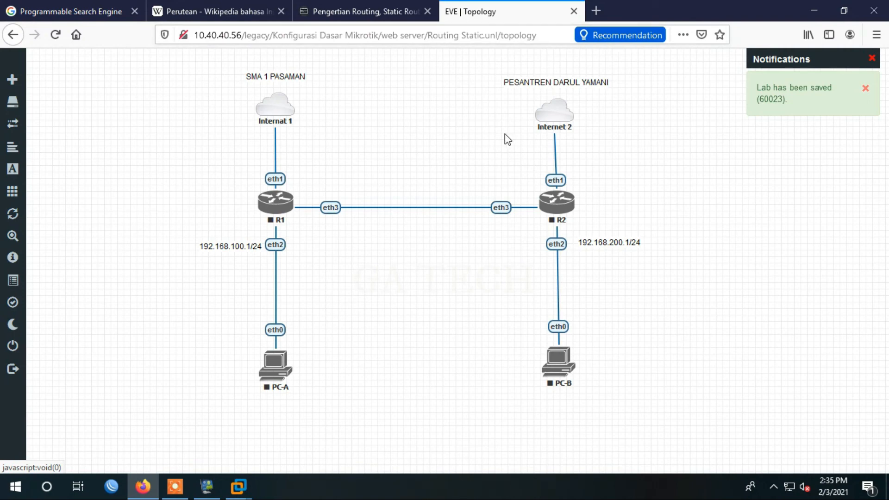
Align the Internet 2 cloud straight above R2 and shift the 192.168.200.1/24 label closer to R2's eth2
left_click_drag(549, 116, 551, 111)
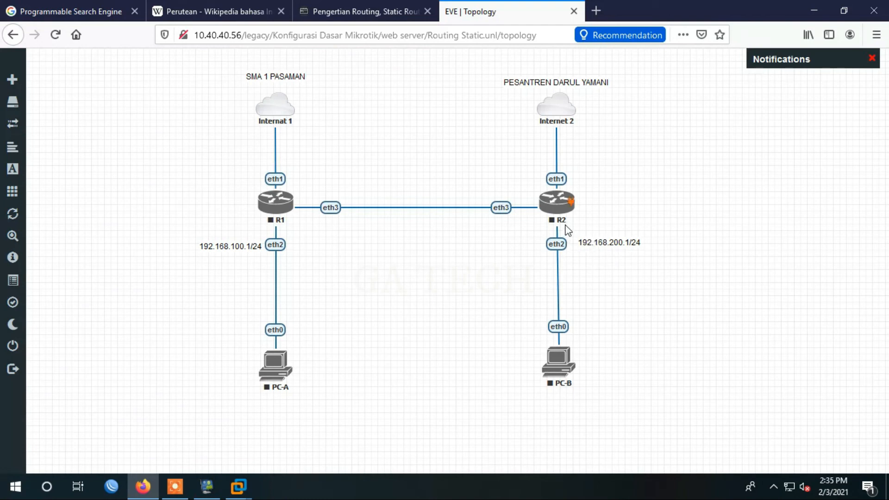
left_click_drag(600, 239, 594, 240)
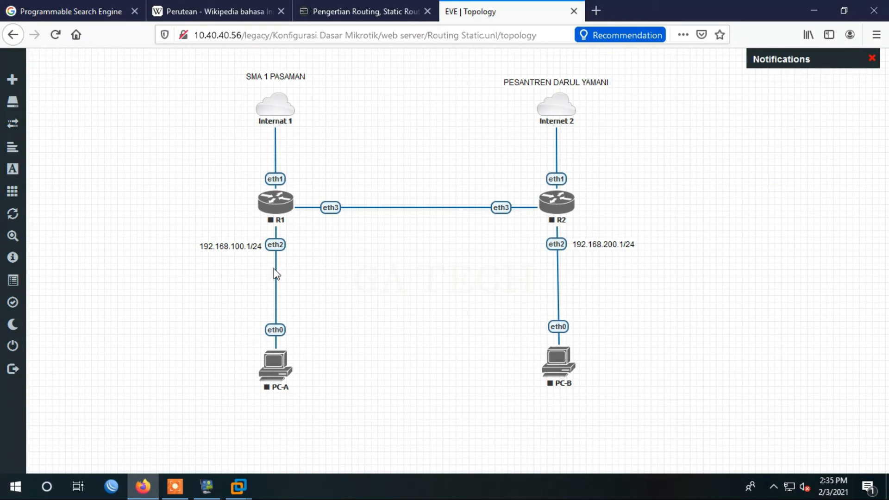
Add the text label 10.10.10.1/30 and place it above R1's eth3 interface
mouse_move(6, 158)
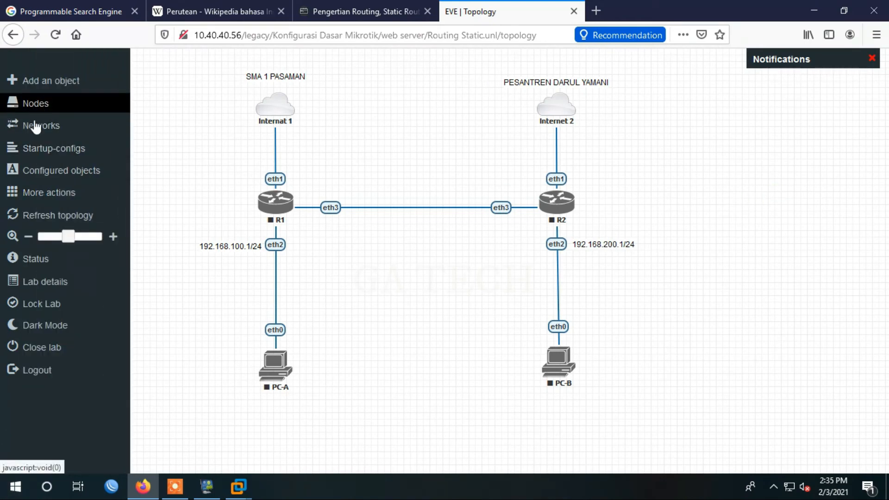
left_click(44, 83)
left_click(73, 175)
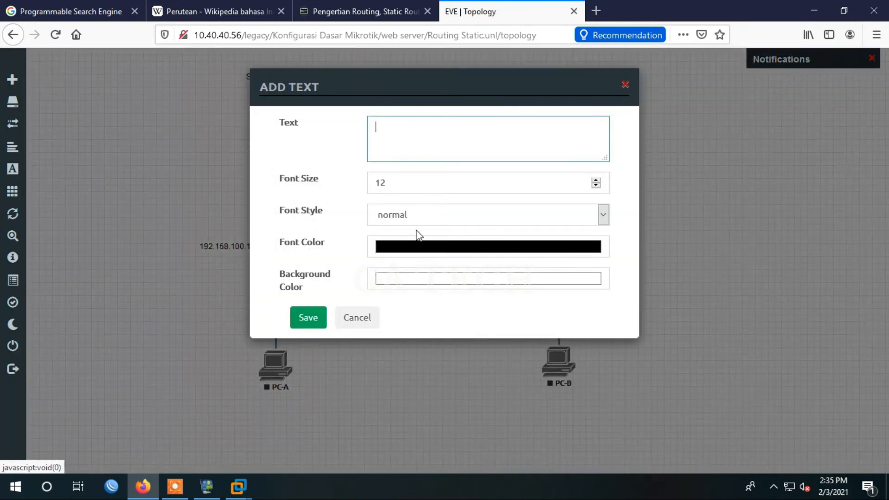
type("10.10.10.1/30")
left_click(306, 316)
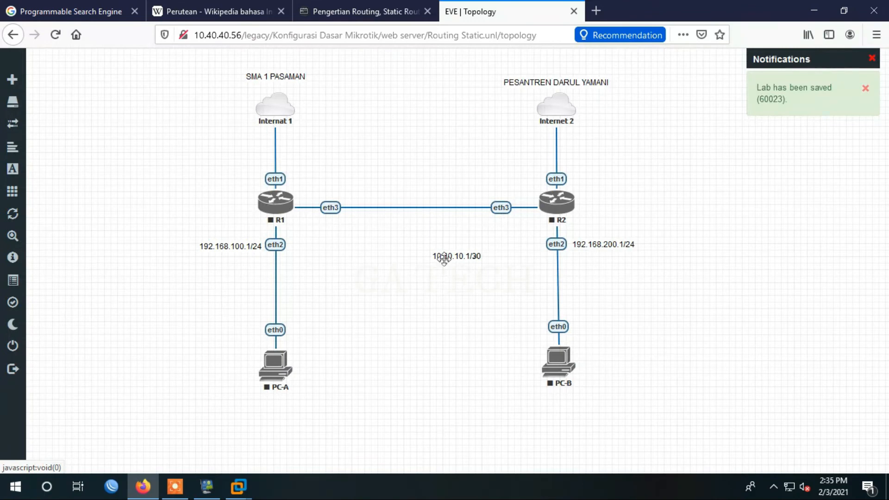
left_click_drag(445, 258, 326, 184)
Add the text label 10.10.10.2/30 and place it above R2's eth3 interface
mouse_move(7, 81)
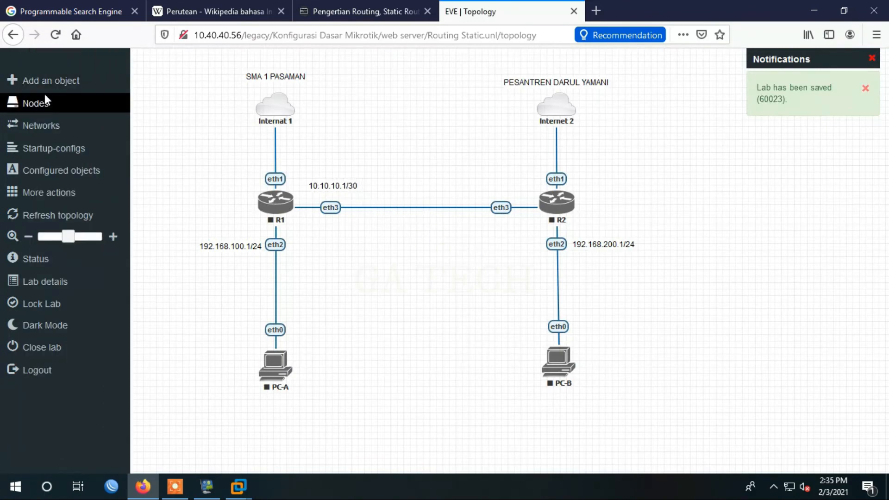
left_click(43, 80)
left_click(66, 177)
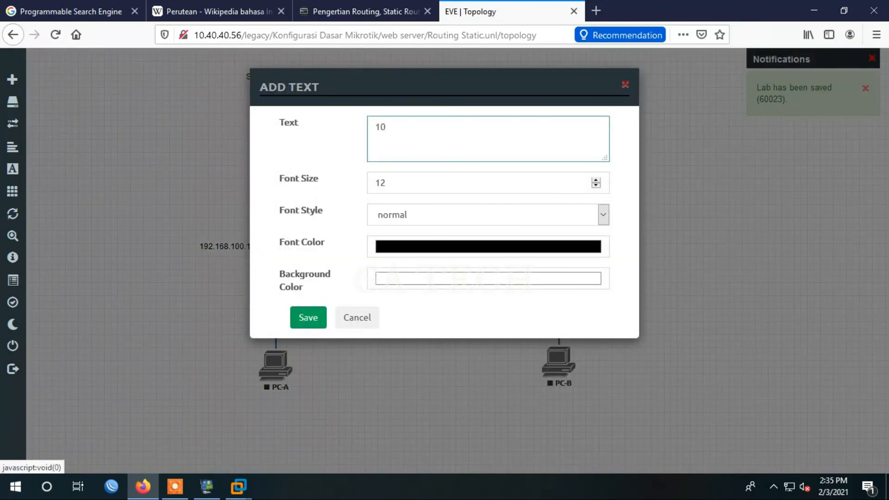
type("10.10.2")
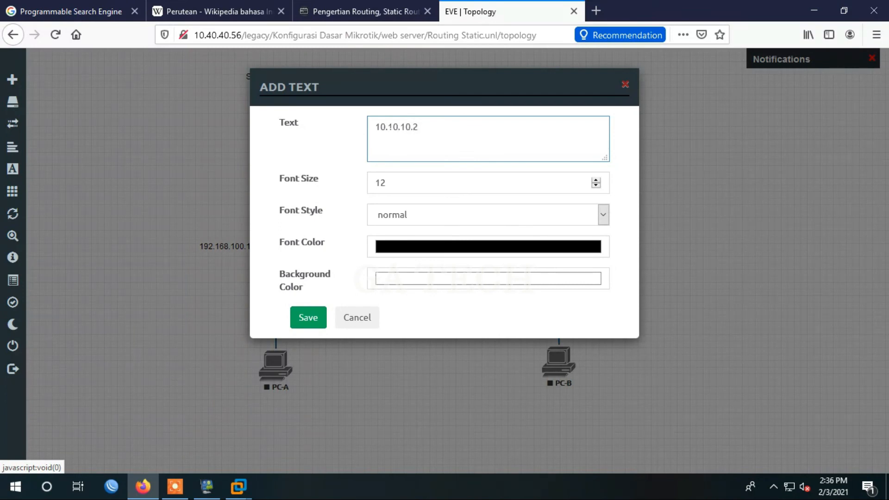
type("0.10.2/30")
left_click(322, 324)
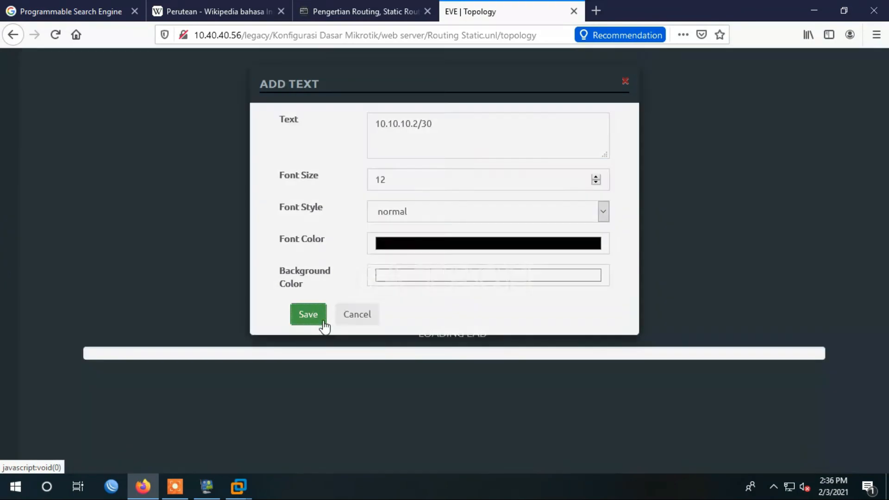
left_click_drag(448, 255, 485, 184)
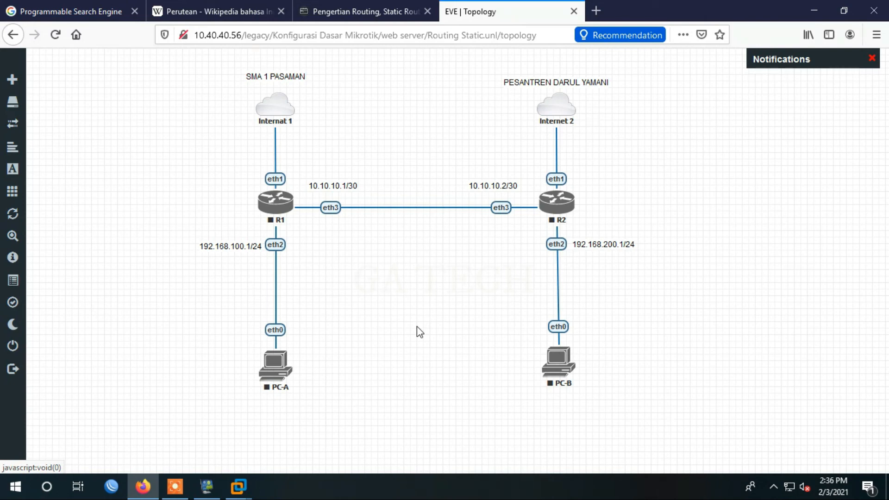
right_click(282, 207)
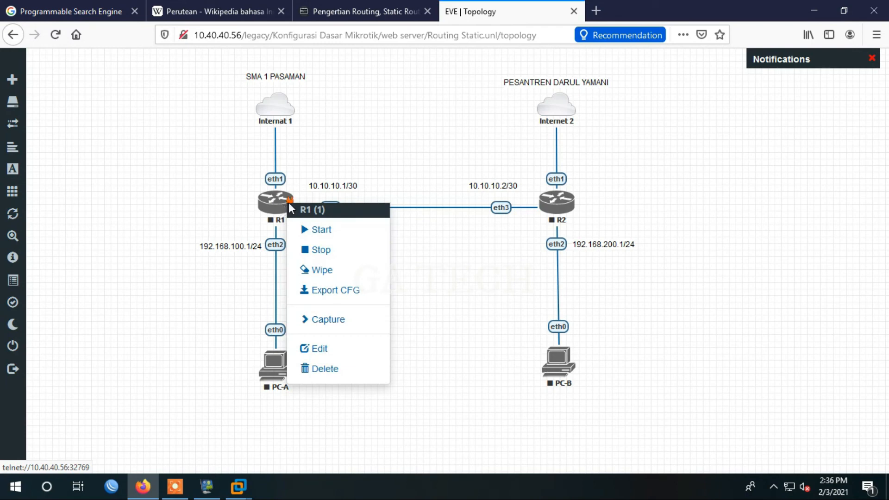
left_click(745, 218)
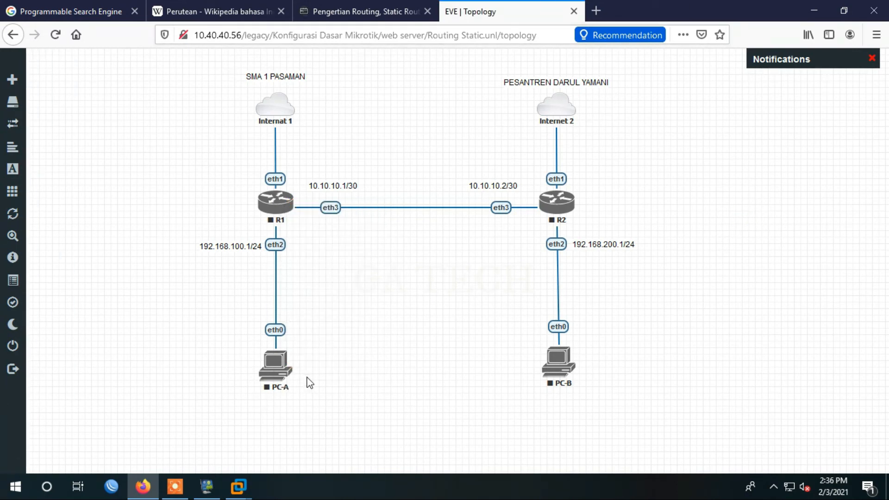
Add the text label JARINGAN PRIVATE and place it to the left of the R1 to PC-A link, below the 192.168.100.1/24 label
mouse_move(19, 86)
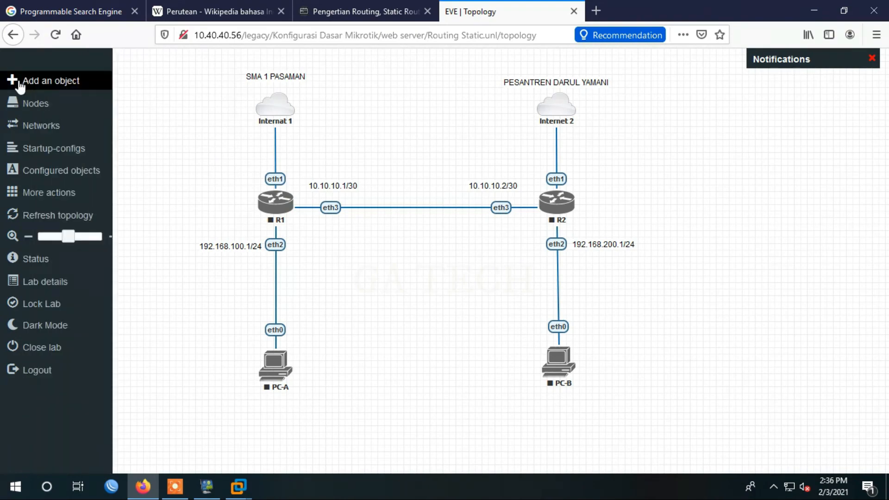
left_click(32, 82)
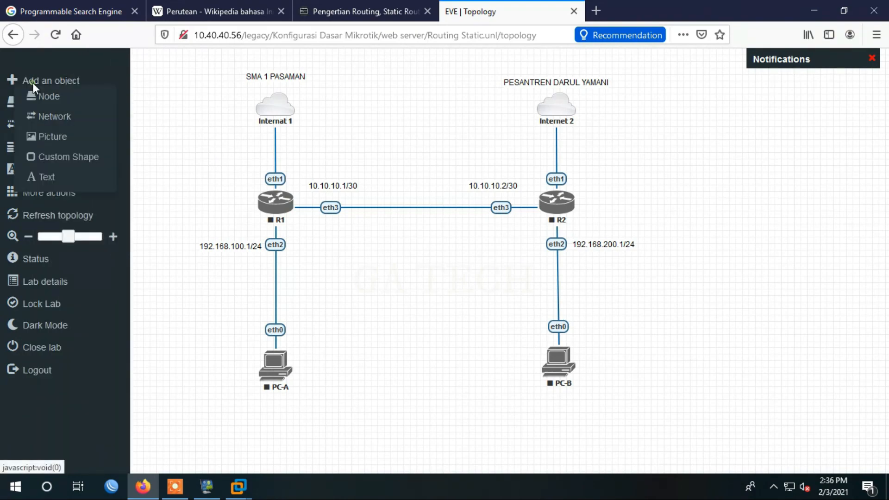
left_click(62, 177)
type("j")
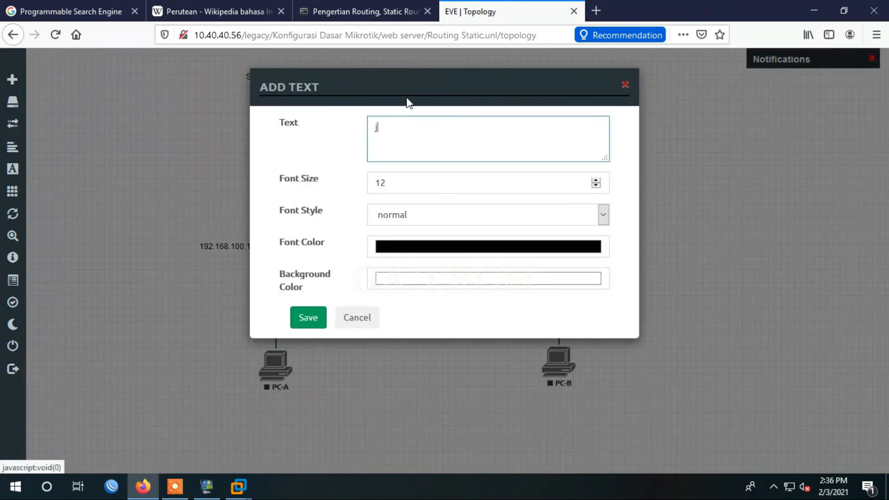
type("aringan")
key("BackSpace")
key("BackSpace")
key("BackSpace")
key("BackSpace")
key("BackSpace")
key("BackSpace")
key("BackSpace")
key("BackSpace")
type("JARINGFAN")
key("BackSpace")
key("BackSpace")
key("BackSpace")
key("BackSpace")
type("AB")
key("BackSpace")
type("N LOCA")
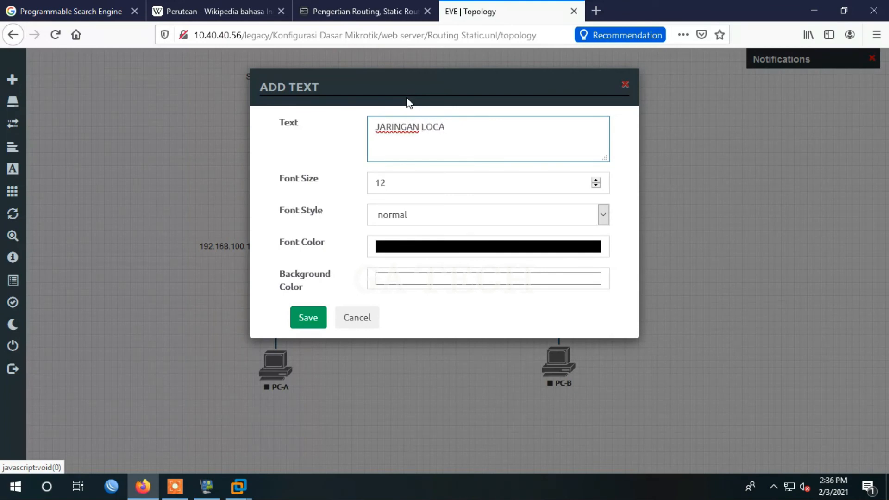
key("BackSpace")
key("BackSpace")
key("BackSpace")
key("BackSpace")
key("BackSpace")
type("PRIVAT")
left_click(311, 319)
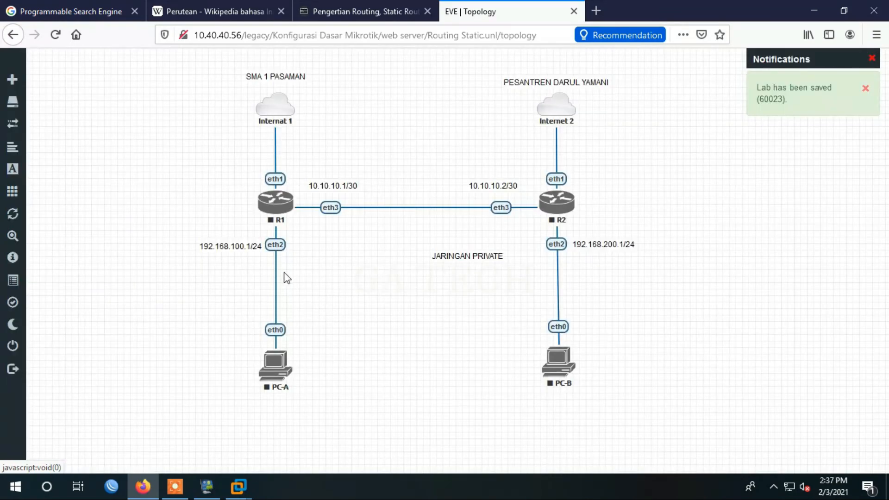
left_click_drag(472, 254, 180, 279)
Add the text label JARINGAN PUBLIC and place it to the left of the link between Internat 1 and R1
right_click(134, 116)
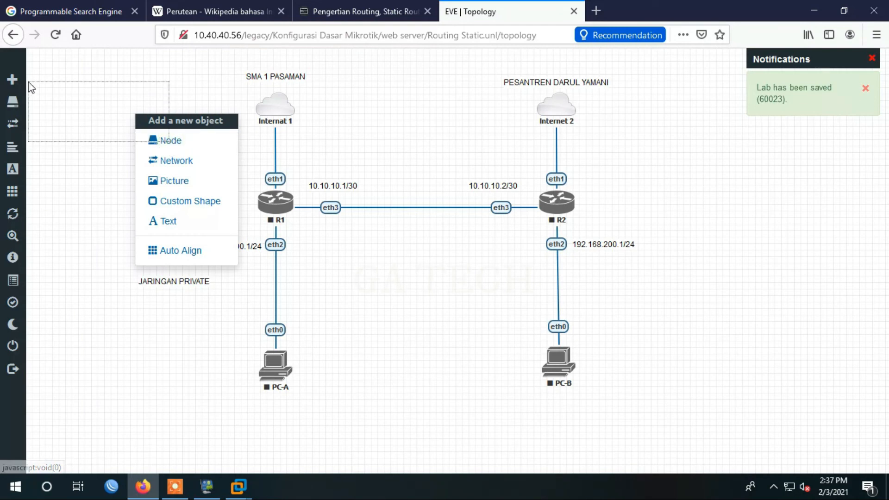
left_click(12, 79)
left_click(56, 176)
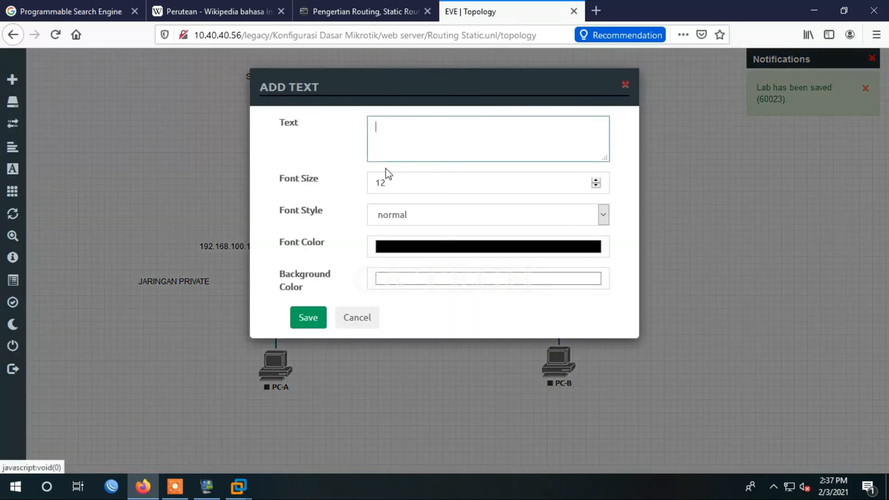
type("JARINGA")
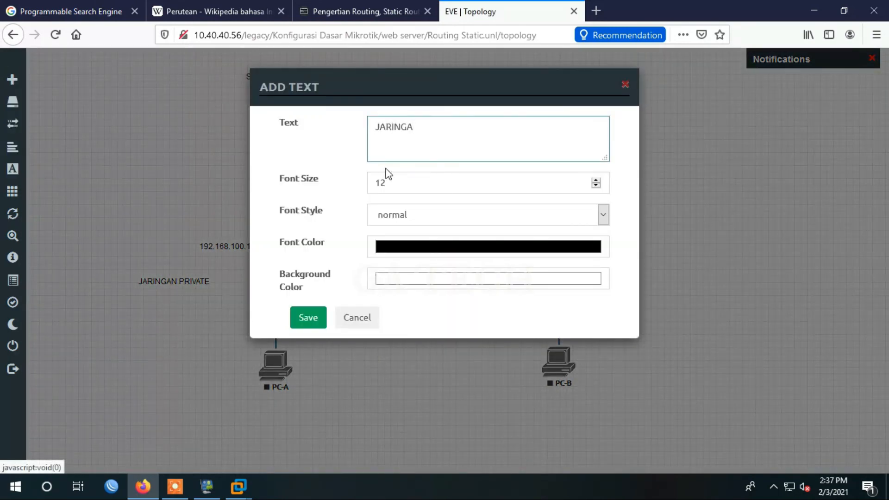
type("N PUBLIC")
left_click(308, 320)
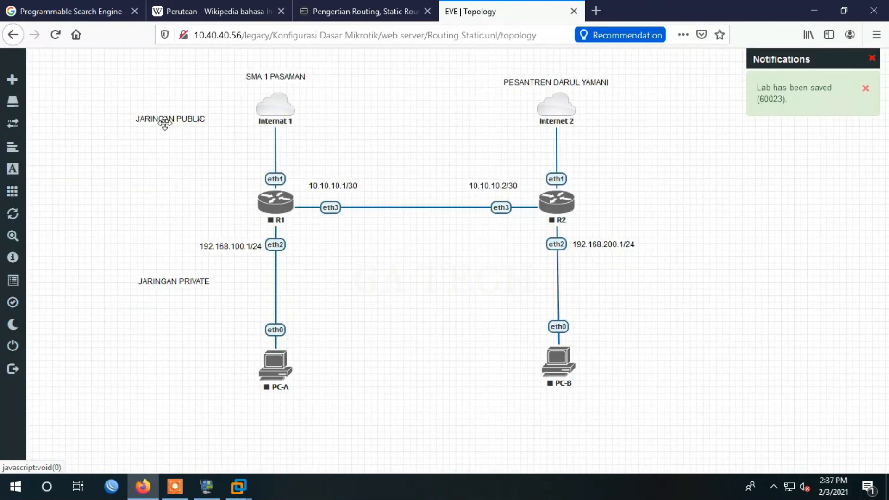
left_click_drag(165, 124, 167, 146)
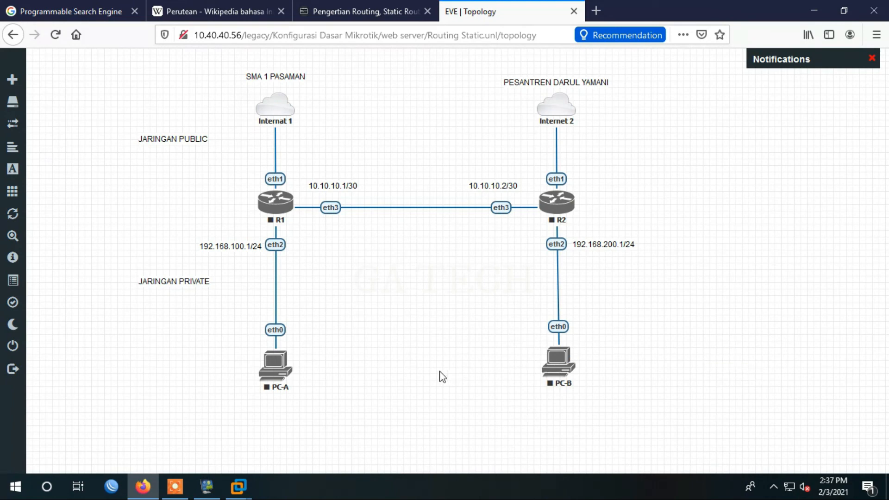
Start the R1 router node and dismiss its start notification
right_click(286, 203)
left_click(318, 230)
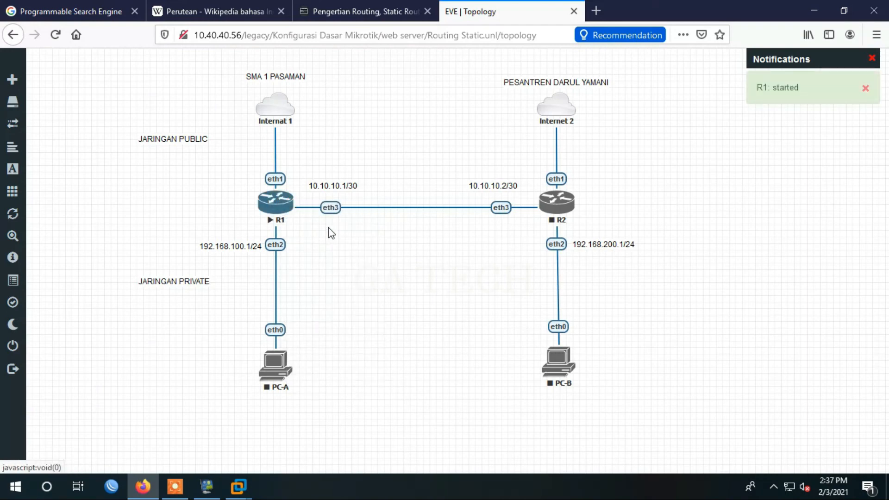
left_click(866, 88)
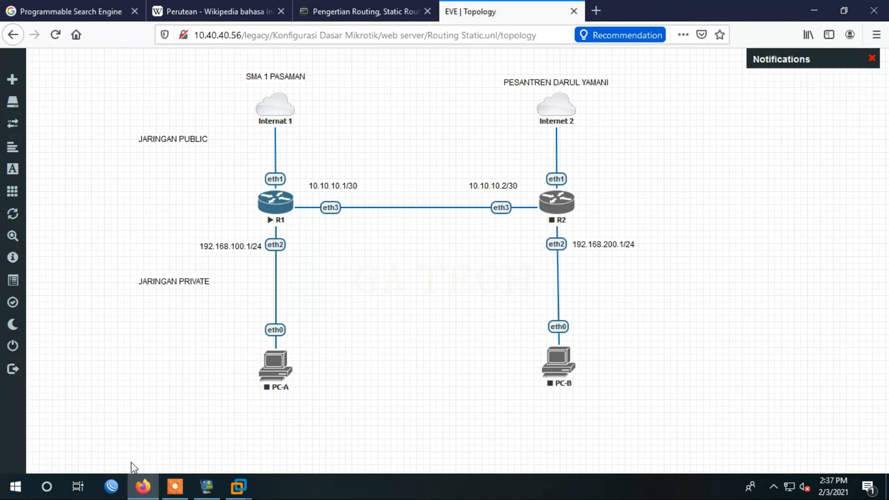
Switch to WinBox, refresh the neighbour list and connect to the MikroTik CHR router 50:00:00:01:00:00 as admin with a blank password
left_click(113, 485)
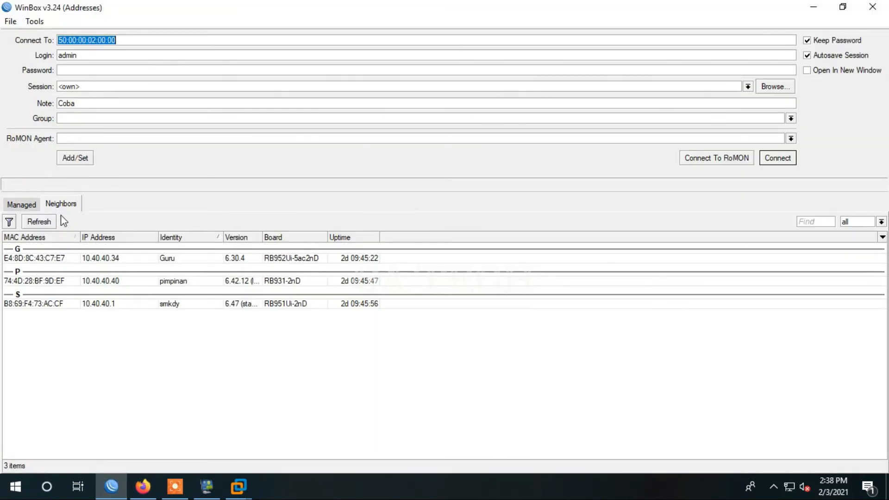
left_click(40, 221)
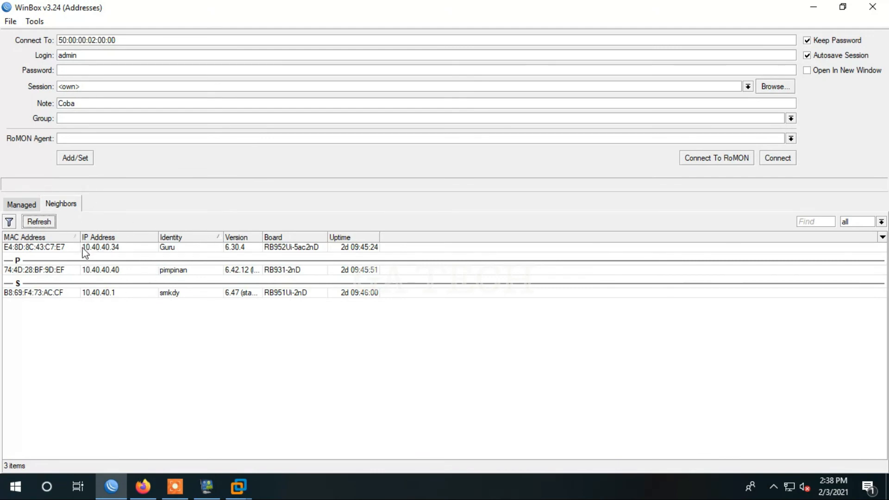
left_click(46, 223)
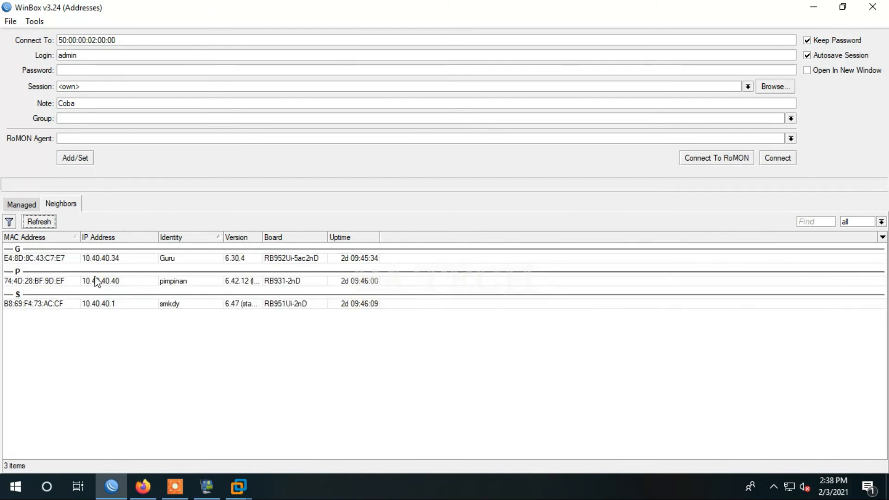
left_click(25, 207)
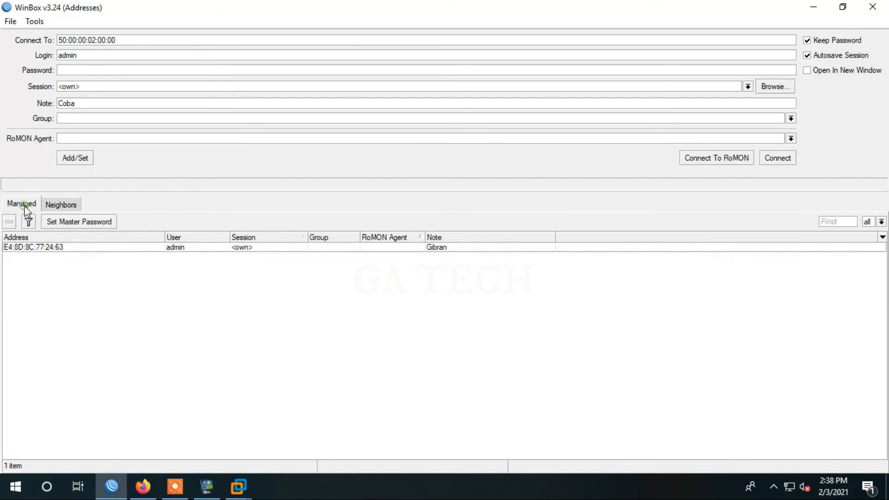
left_click(56, 207)
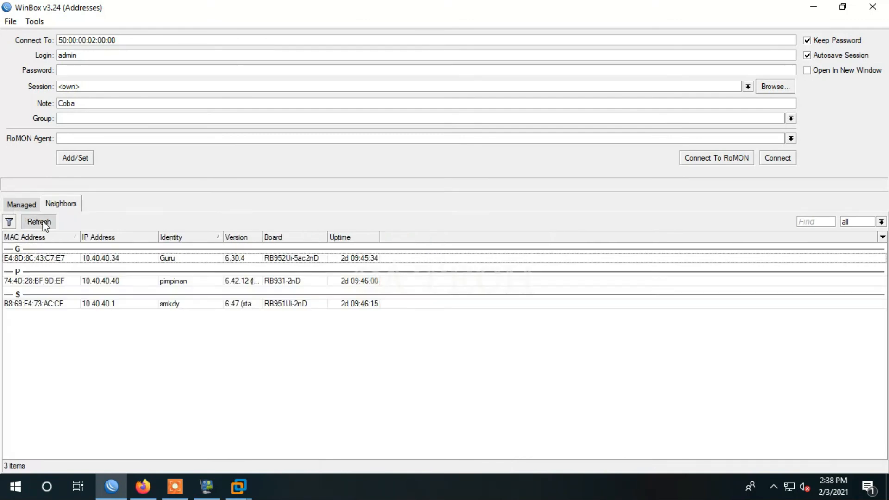
left_click(44, 222)
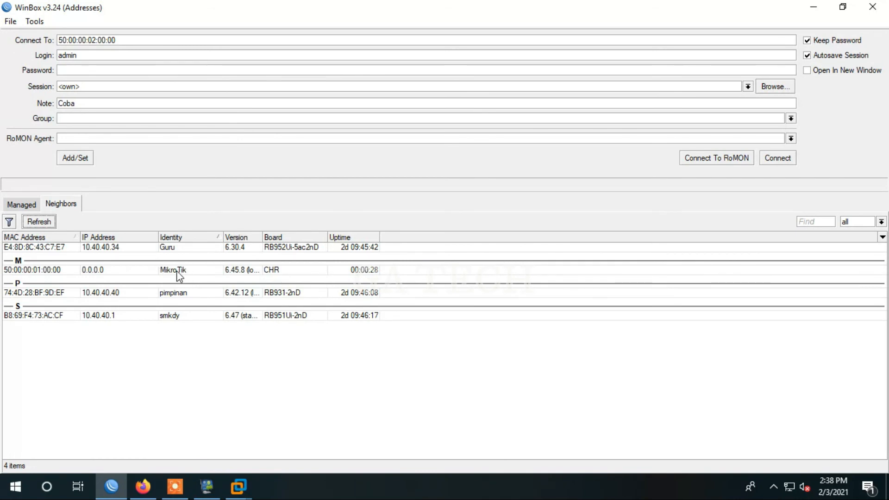
left_click(23, 273)
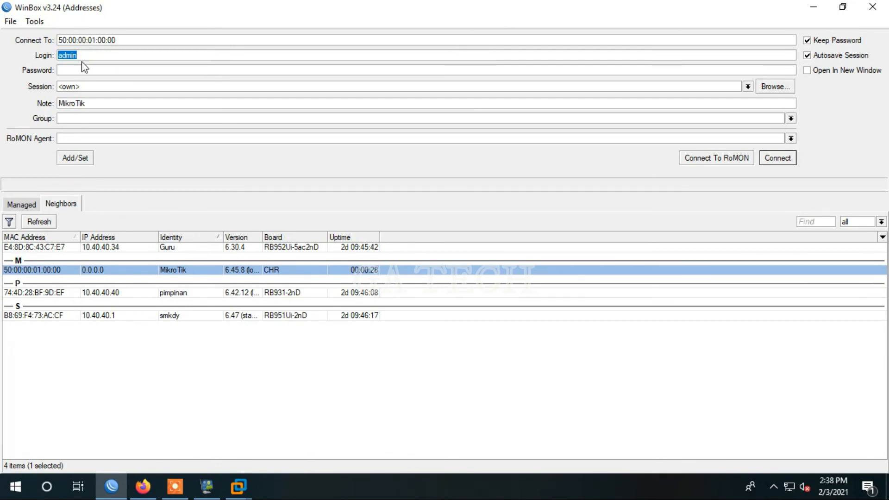
key("Tab")
left_click(779, 159)
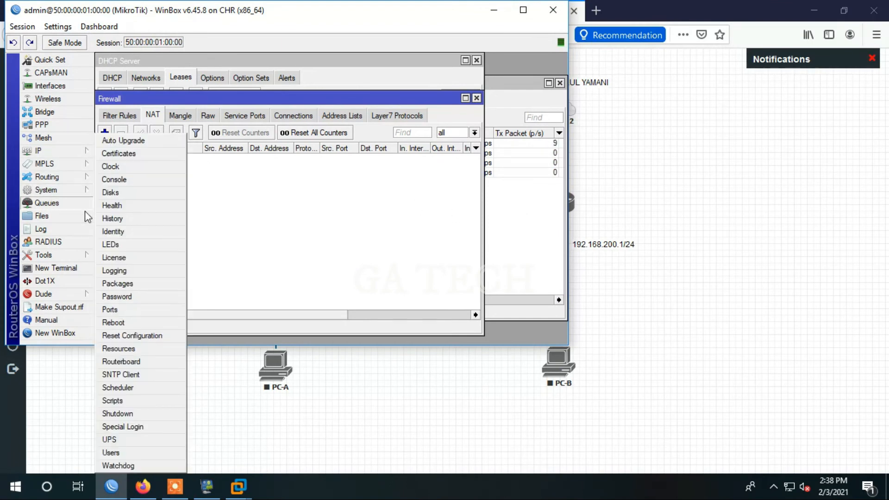
Set the connected router's system identity to R1
left_click(122, 231)
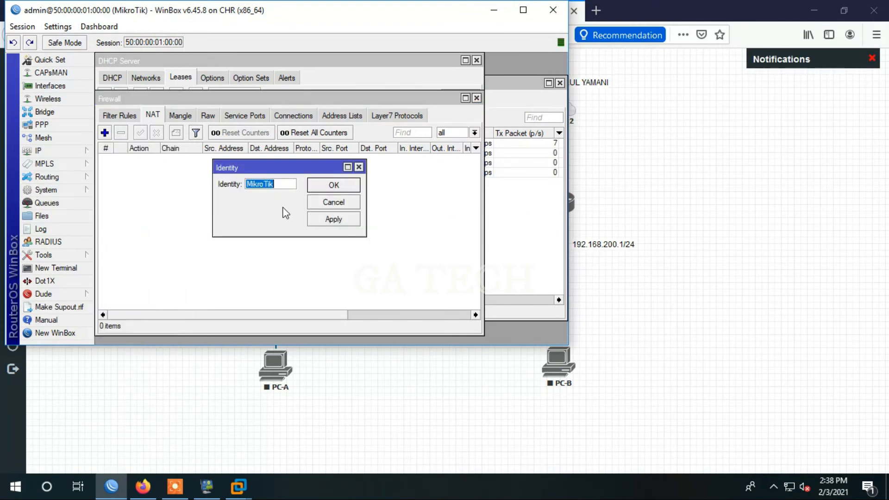
key("BackSpace")
type("r")
key("BackSpace")
type("R1")
left_click(341, 185)
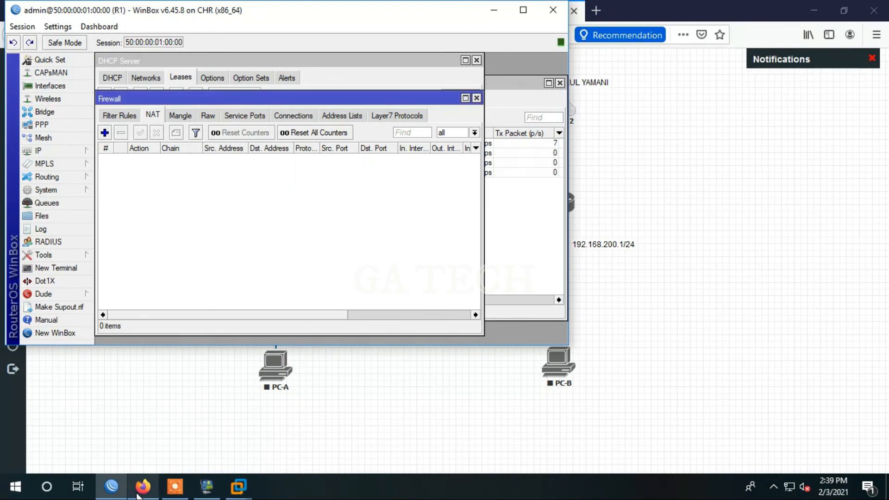
Return to the EVE-NG topology in Firefox and start the R2 router node
left_click(583, 306)
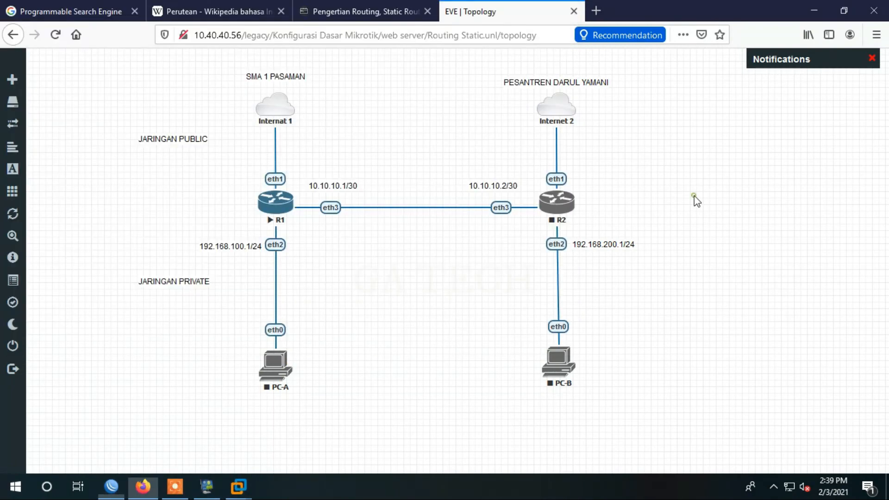
right_click(561, 212)
left_click(598, 235)
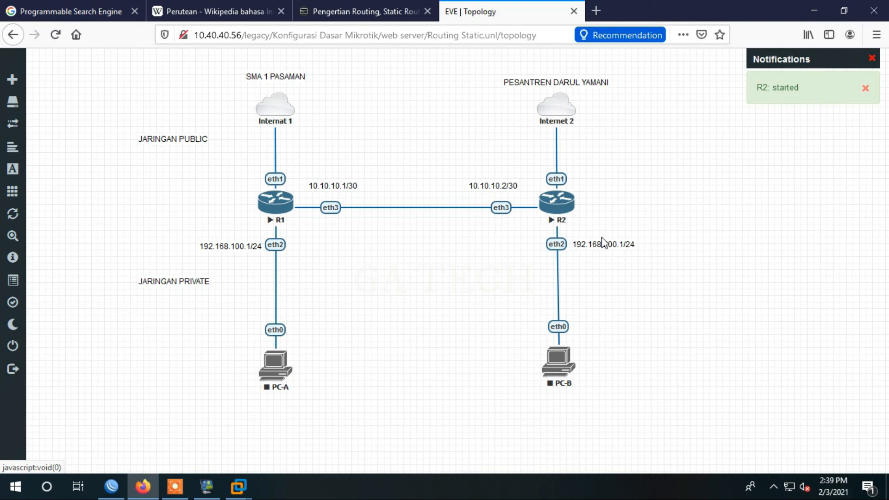
Switch back to R1's WinBox session and move its window aside so R1's half of the topology is uncovered
mouse_move(113, 486)
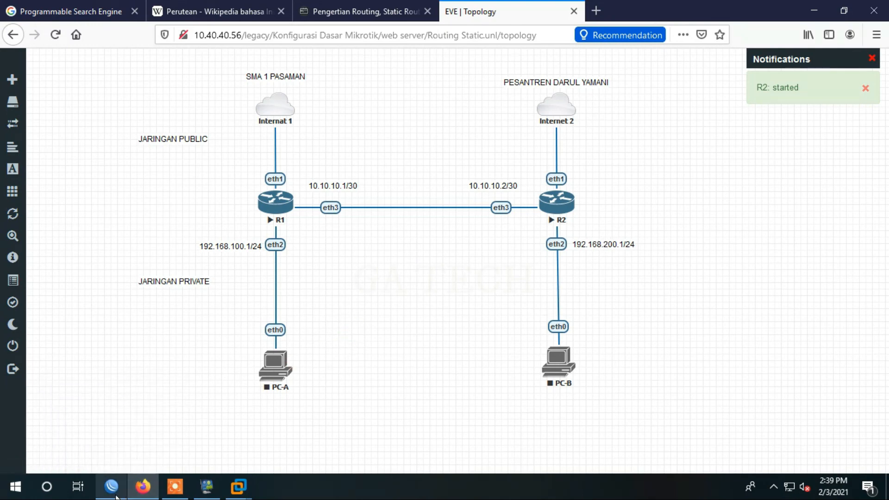
left_click(108, 440)
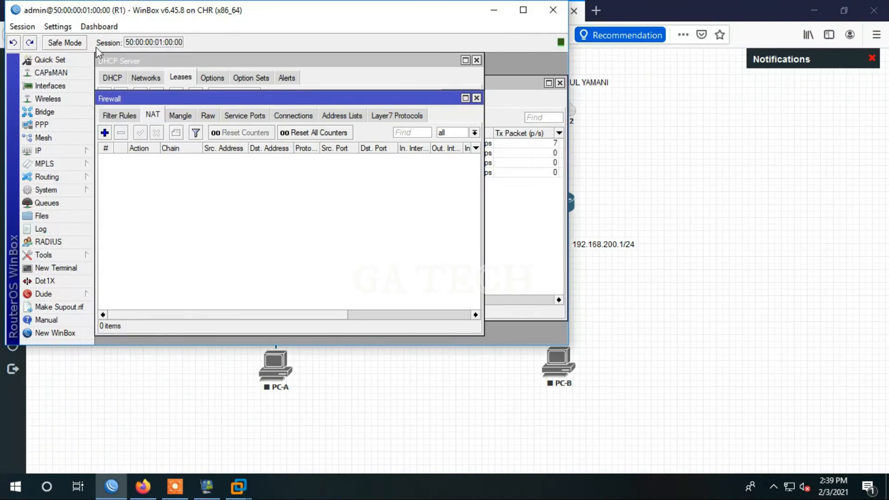
left_click_drag(247, 23, 643, 30)
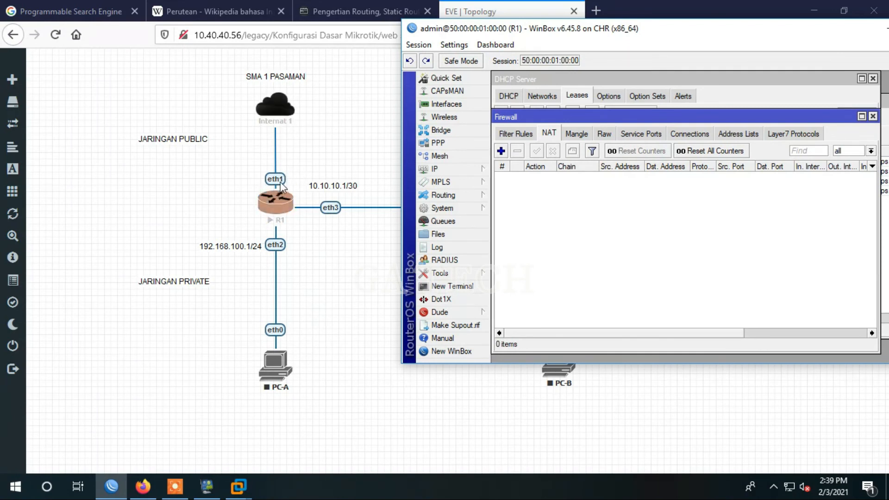
Remove the existing ether2 DHCP client entry from R1
left_click(447, 170)
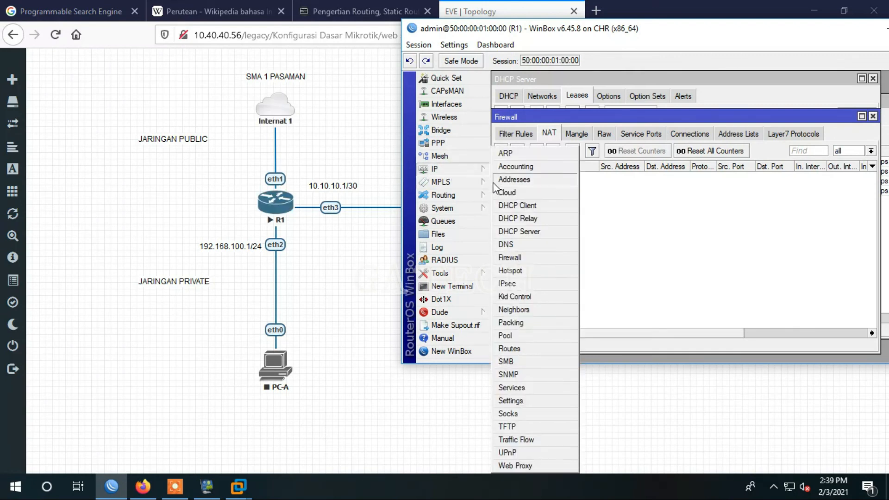
left_click(517, 207)
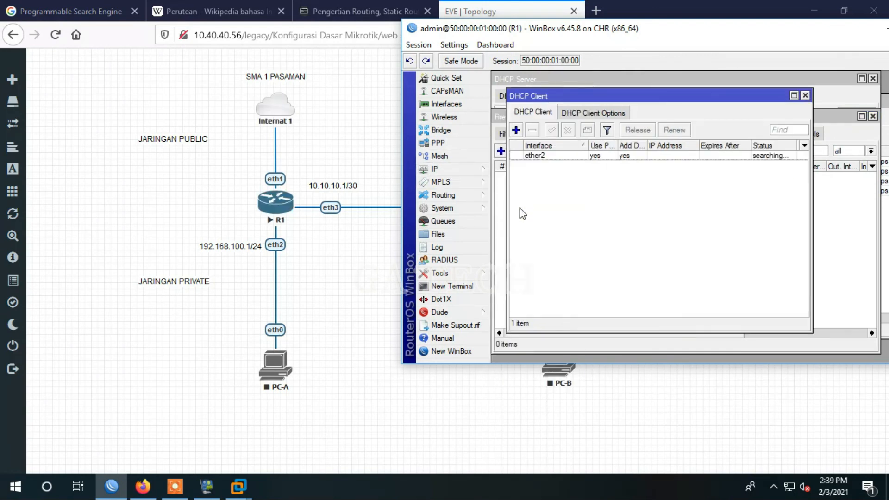
left_click(543, 157)
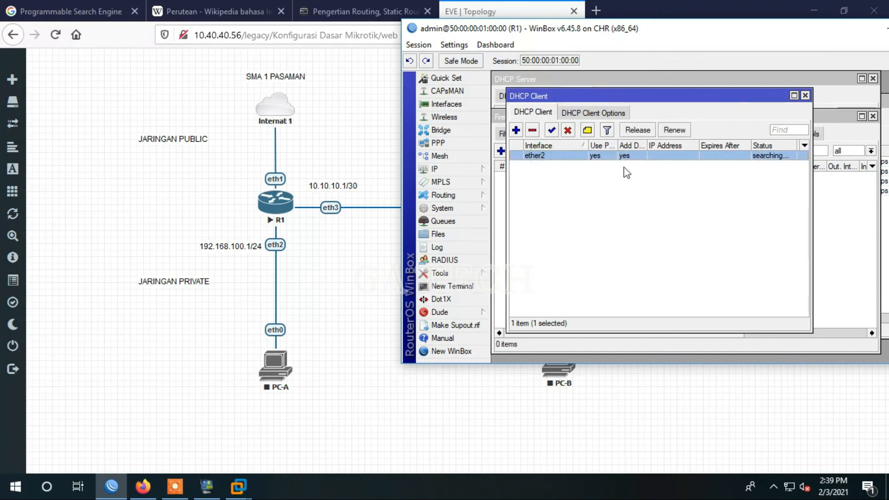
left_click(532, 131)
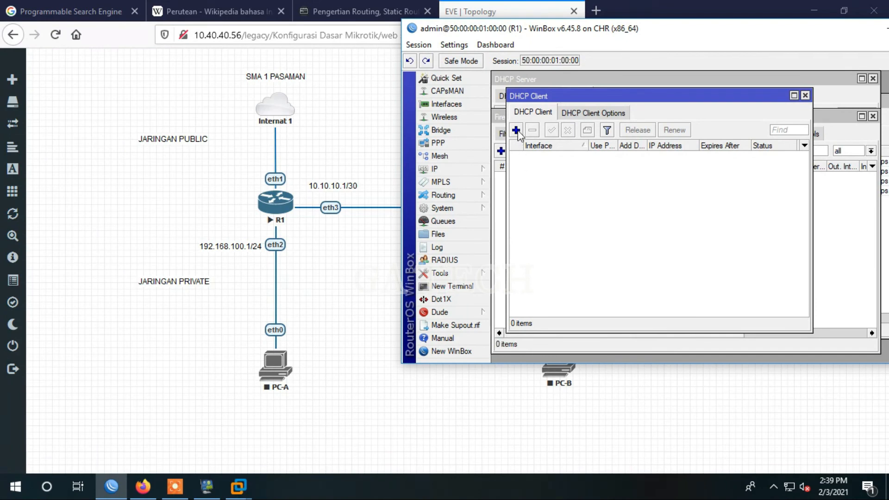
Add a DHCP client on R1's ether1 interface, keeping peer DNS, peer NTP and the default route enabled
left_click(516, 131)
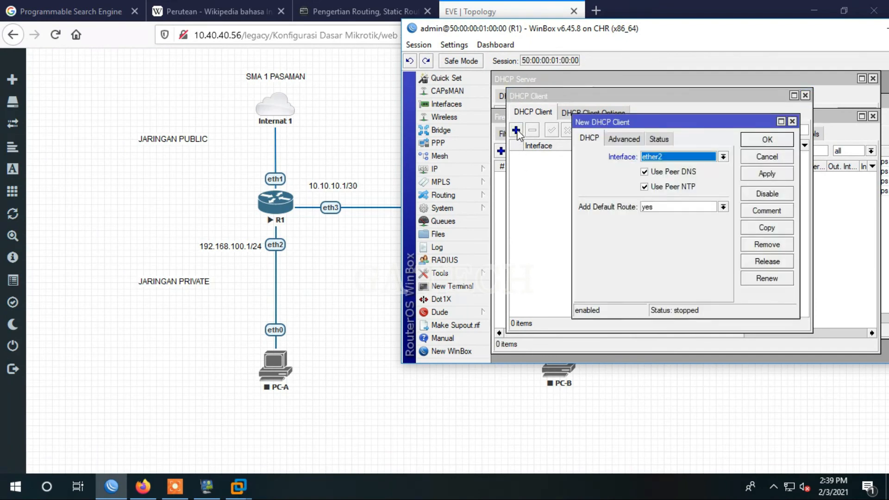
left_click(650, 158)
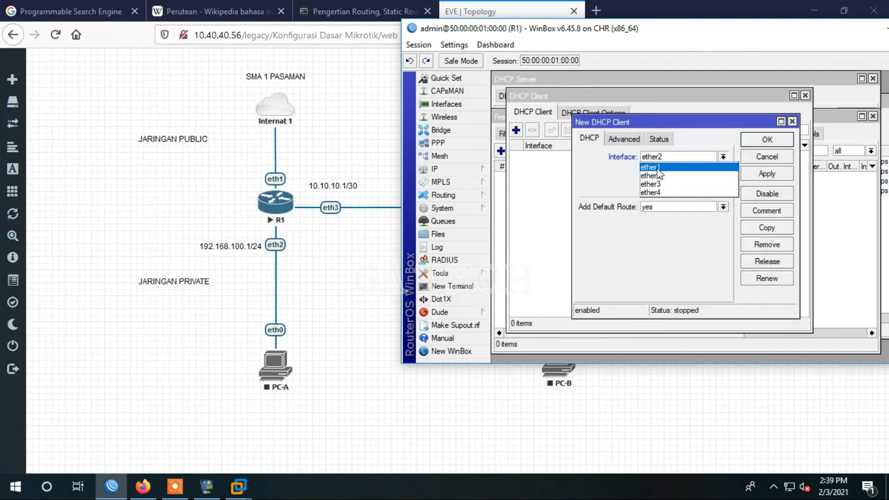
left_click(658, 169)
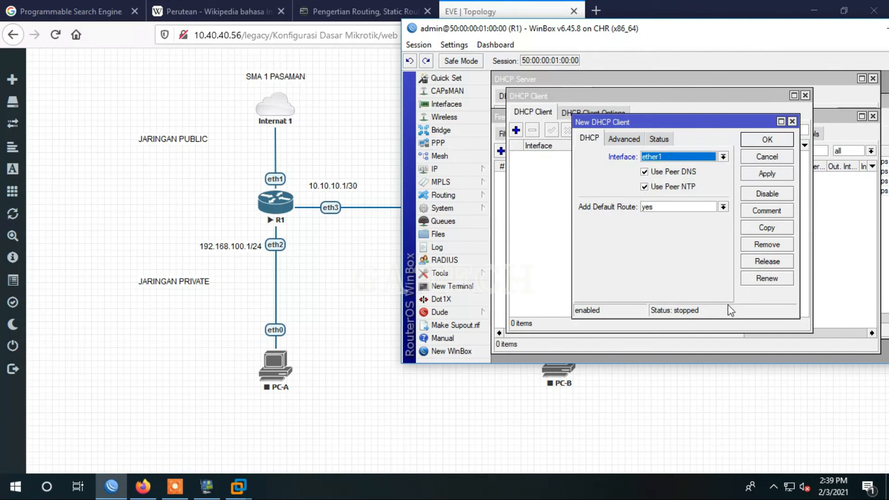
left_click(767, 141)
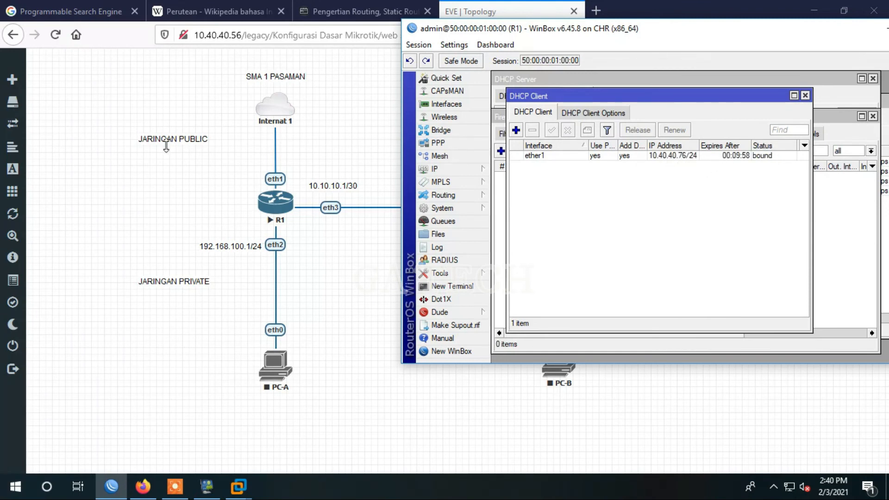
Add the text label "10.40.40.76/24" to the EVE-NG topology and place it beside R1's eth1 port
left_click(40, 82)
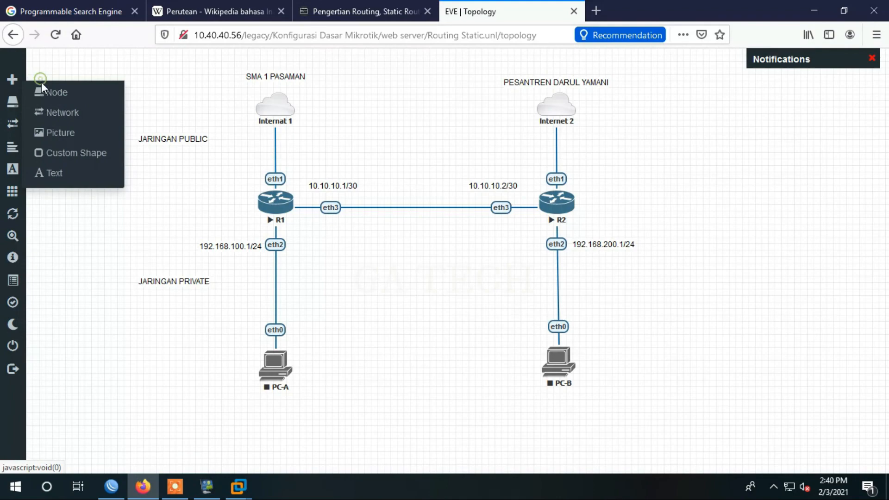
left_click(55, 173)
left_click(116, 491)
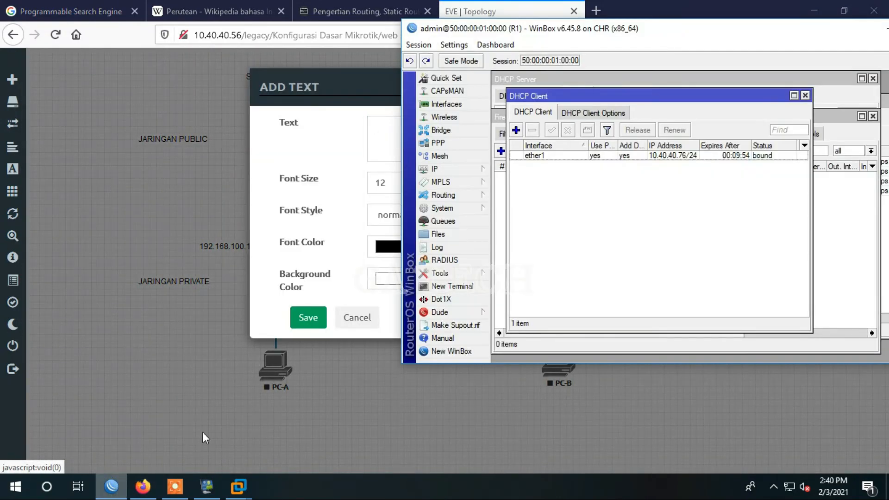
double_click(665, 162)
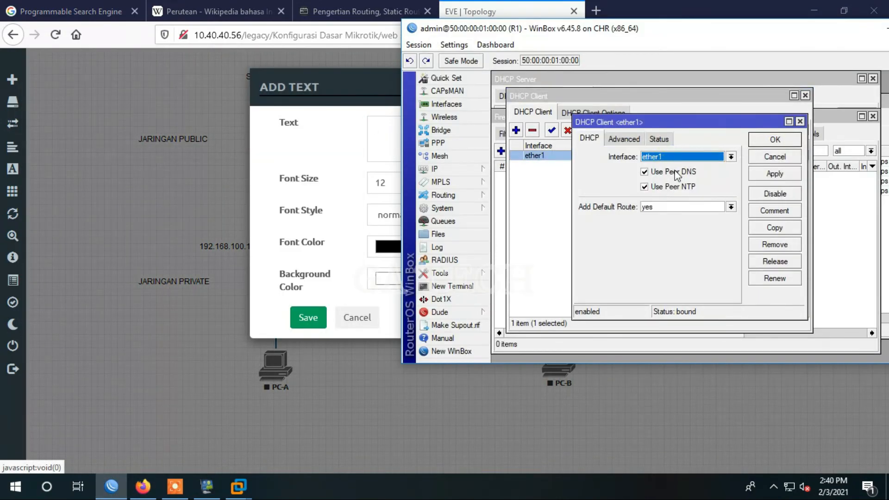
left_click(771, 156)
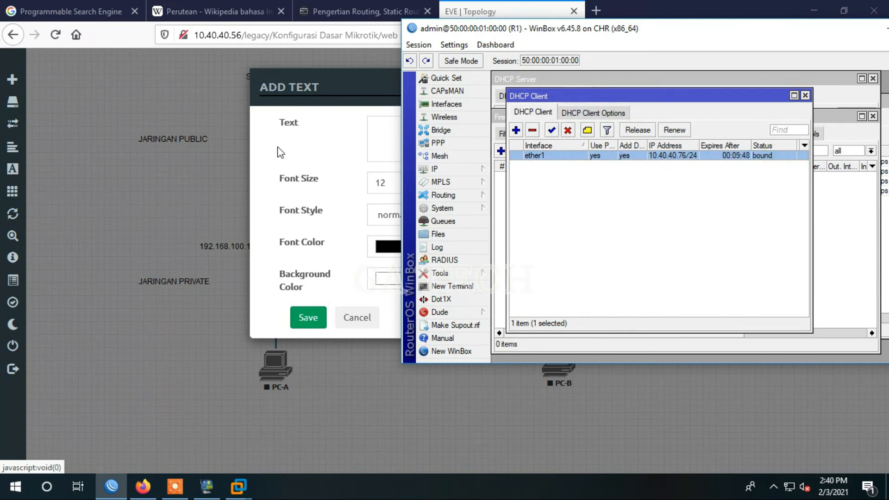
left_click(381, 132)
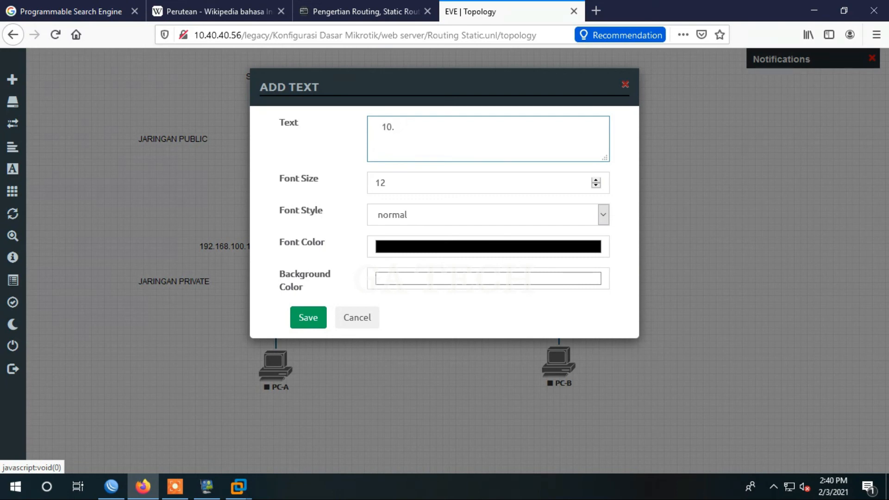
type("10.40.40.76/24")
left_click(317, 323)
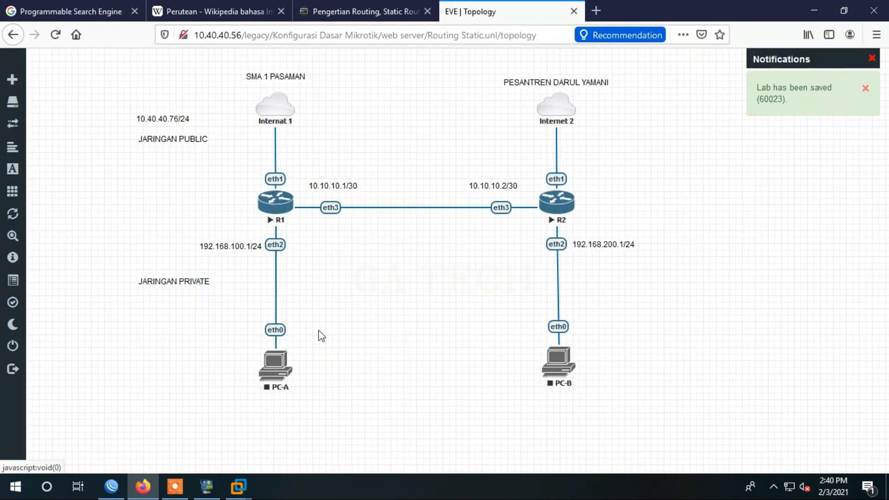
left_click_drag(179, 116, 245, 177)
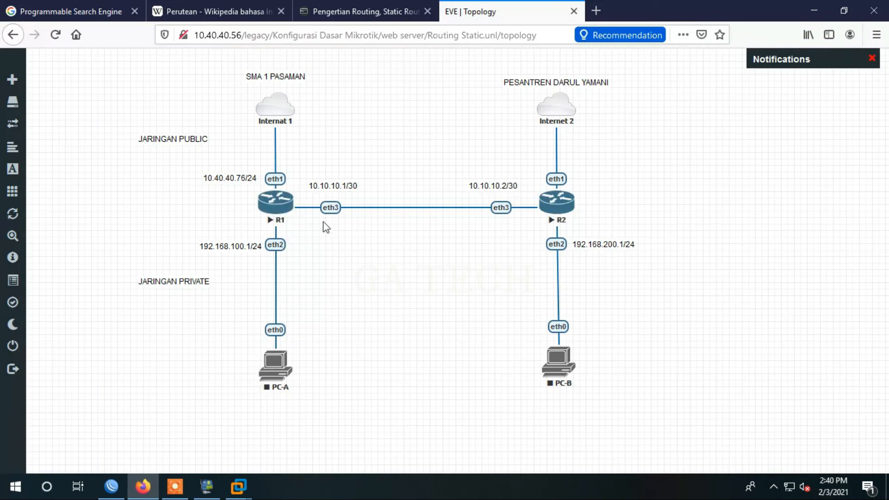
Switch to R1's WinBox session and view its IP address list to check the address on ether1
left_click(111, 486)
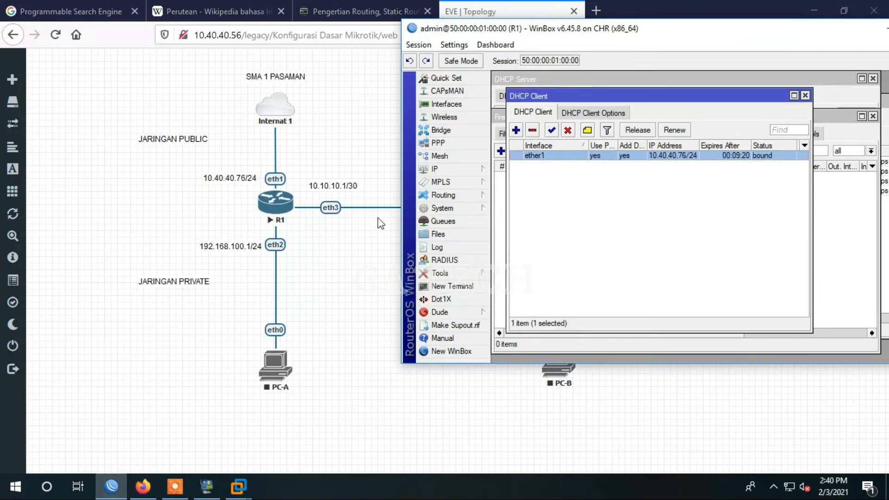
left_click(438, 171)
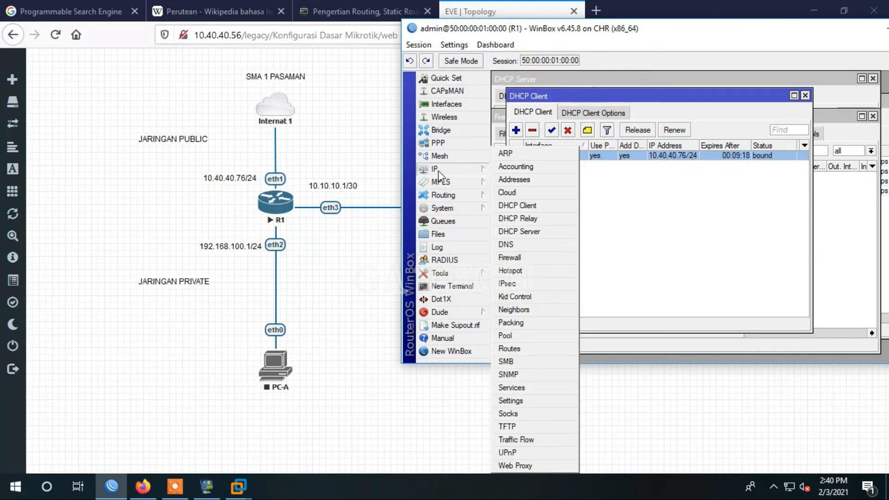
mouse_move(453, 170)
mouse_move(448, 187)
left_click(521, 180)
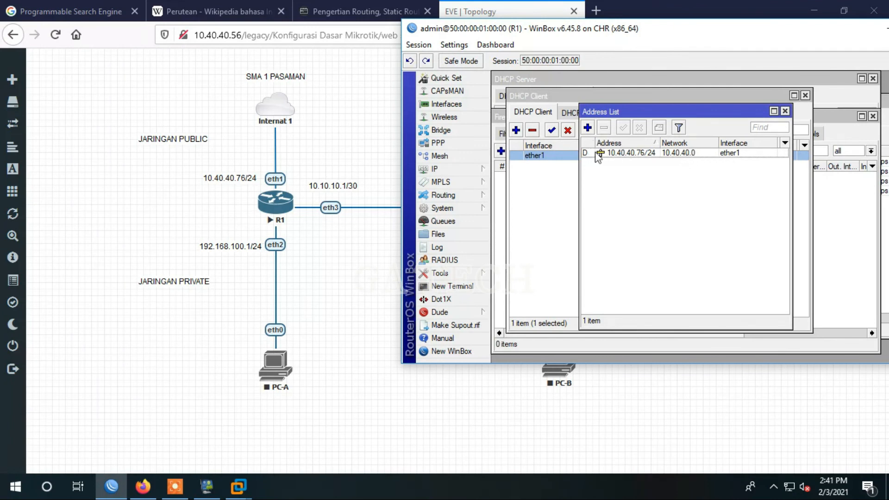
mouse_move(587, 158)
Disable R1's ether1 DHCP client and check the IP address list again
left_click(558, 157)
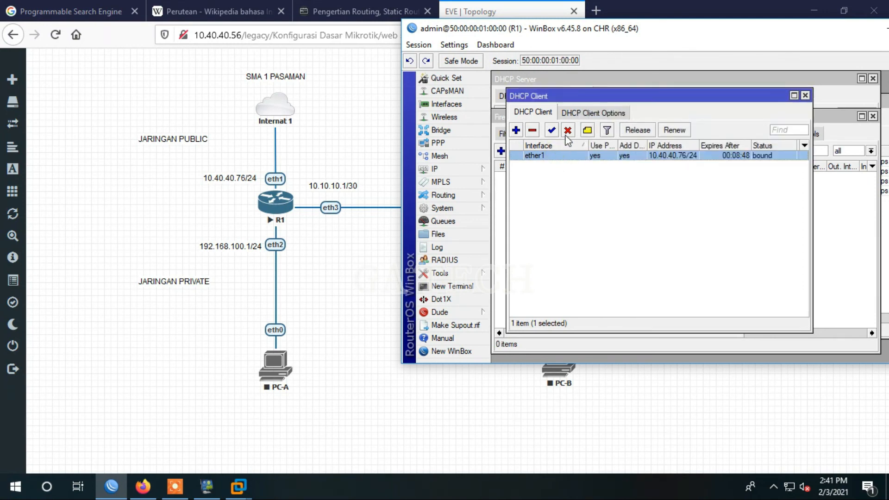
left_click(459, 170)
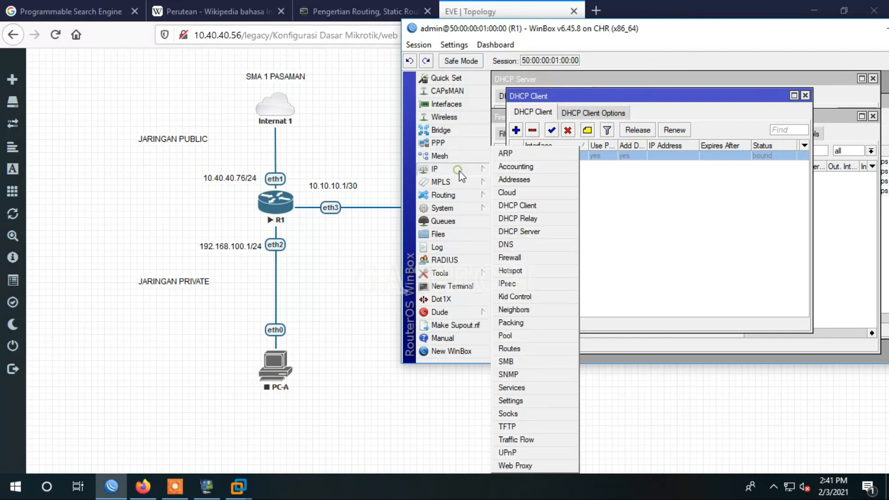
left_click(516, 180)
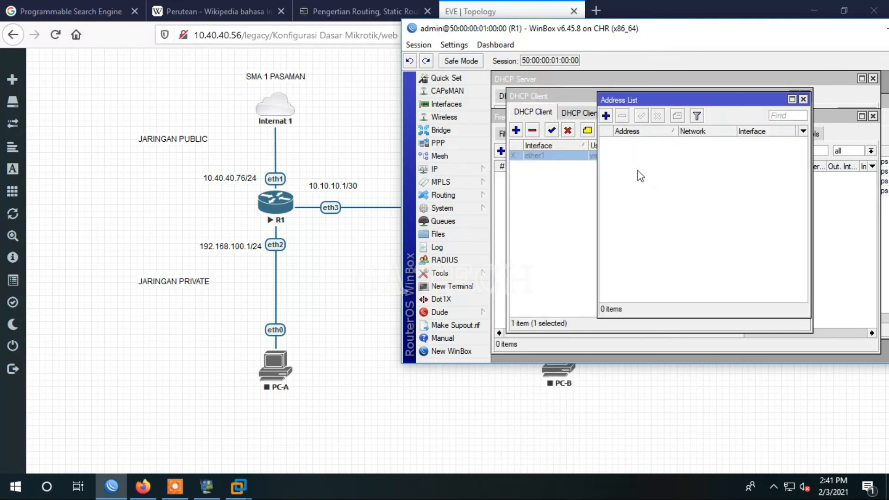
Re-enable R1's ether1 DHCP client and reopen the IP address list
left_click(555, 134)
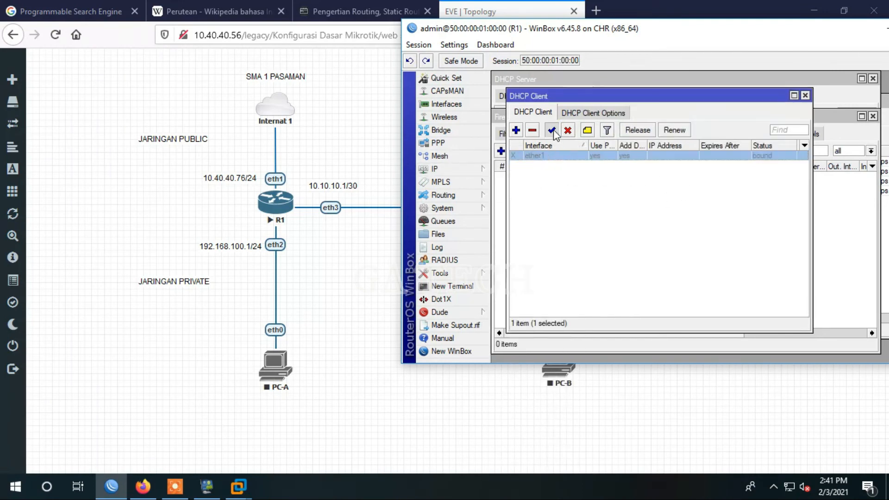
left_click(555, 134)
left_click(457, 169)
left_click(515, 180)
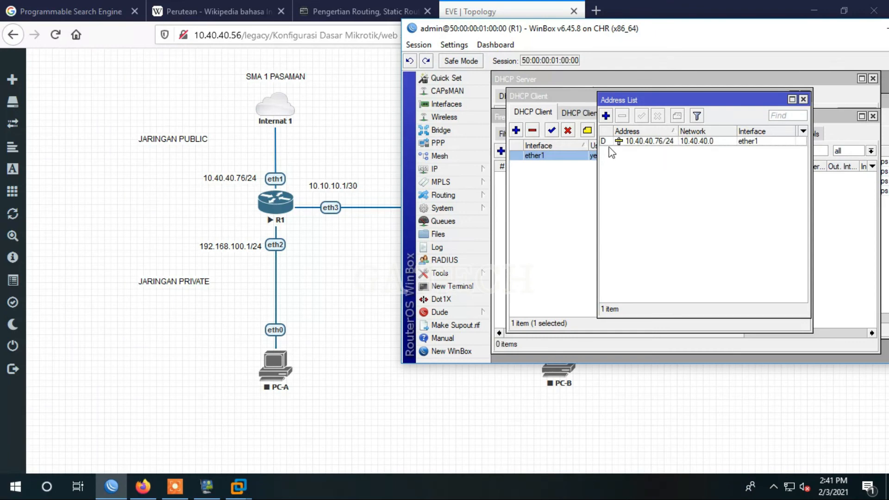
Add the IP address 192.168.100.1/24 to R1's ether2 interface
left_click_drag(644, 100, 699, 181)
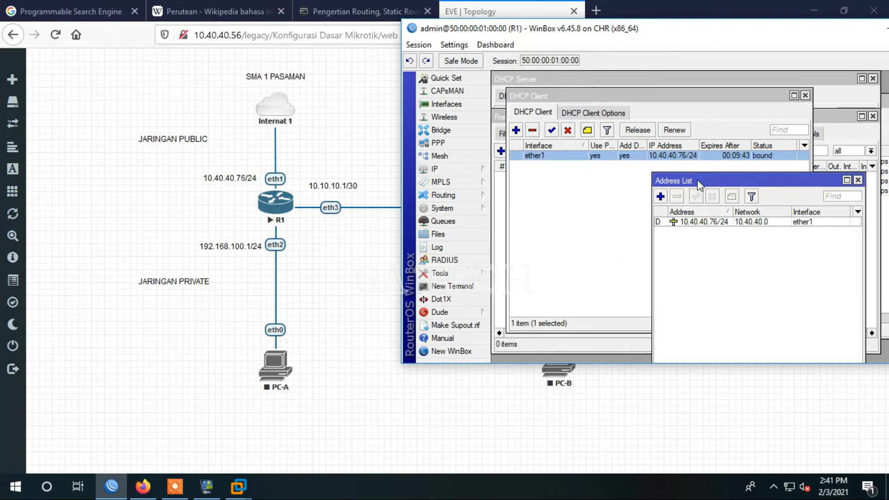
left_click_drag(698, 181, 602, 108)
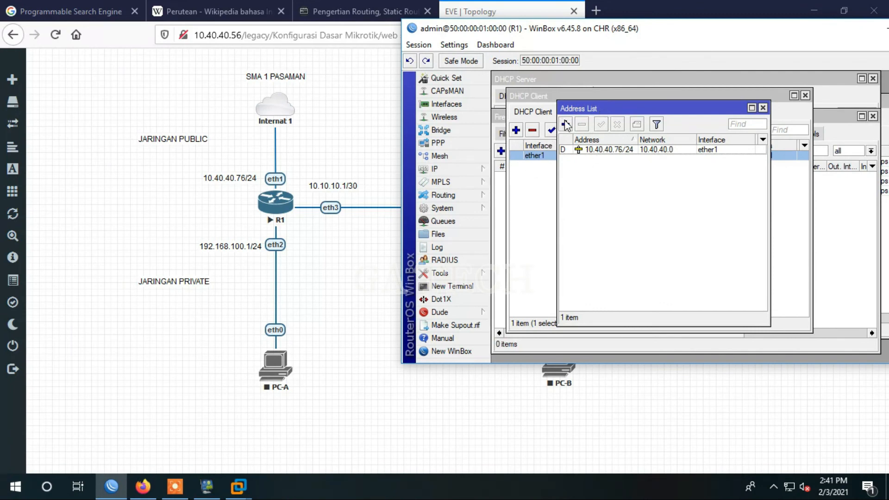
left_click(566, 125)
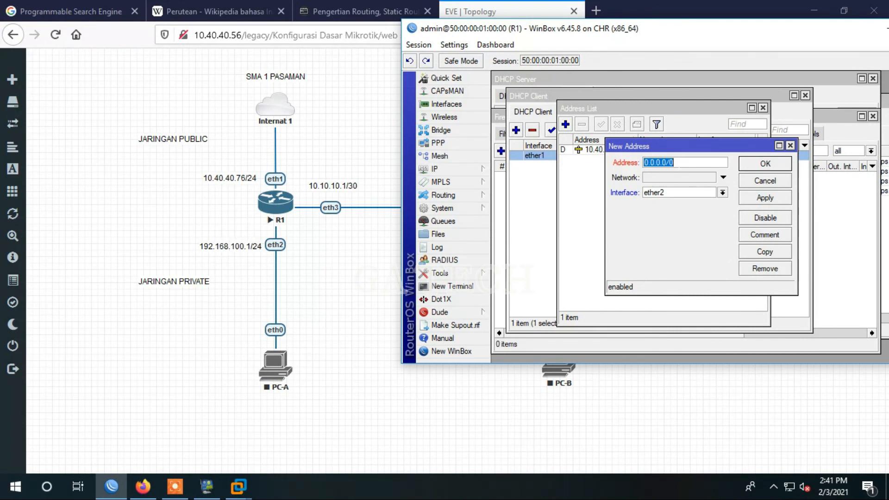
type("192.168.100.1/24")
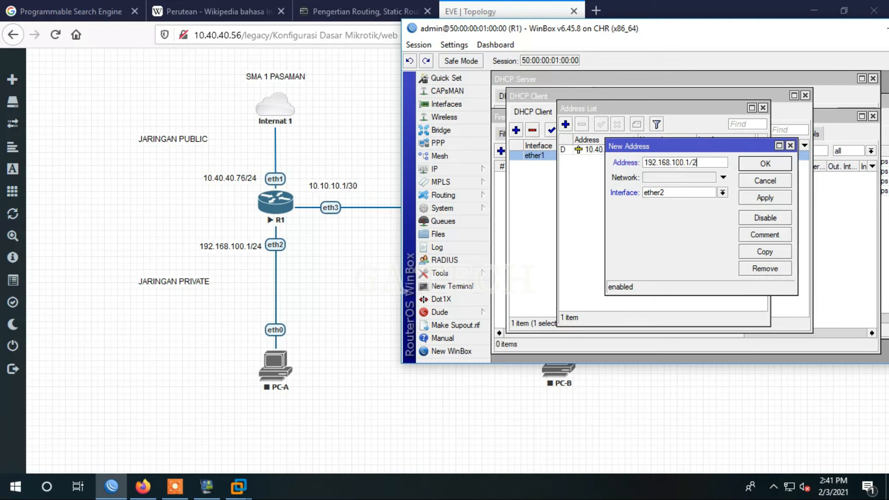
left_click(766, 200)
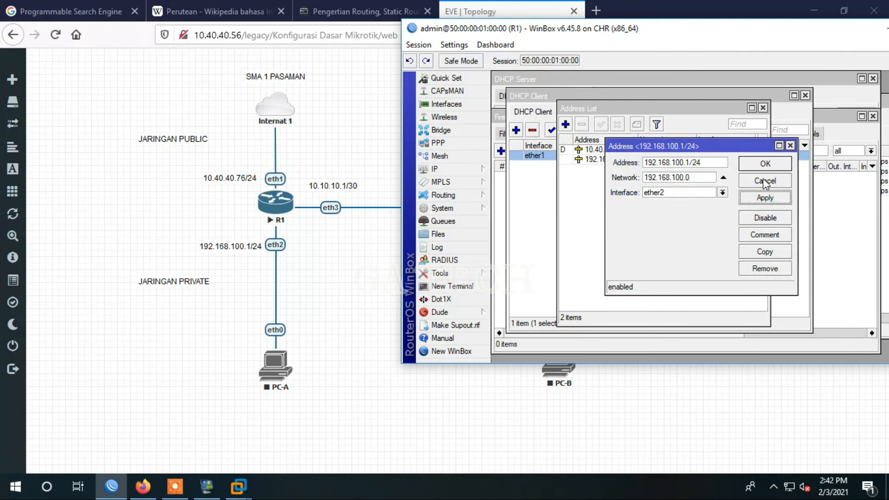
left_click(765, 164)
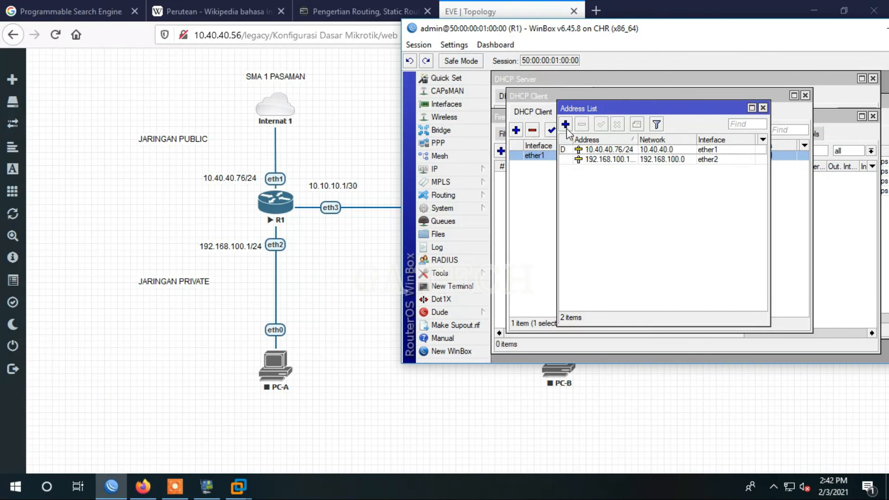
Add the IP address 10.10.10.1/30 to R1's ether3 interface
left_click(565, 124)
type("1")
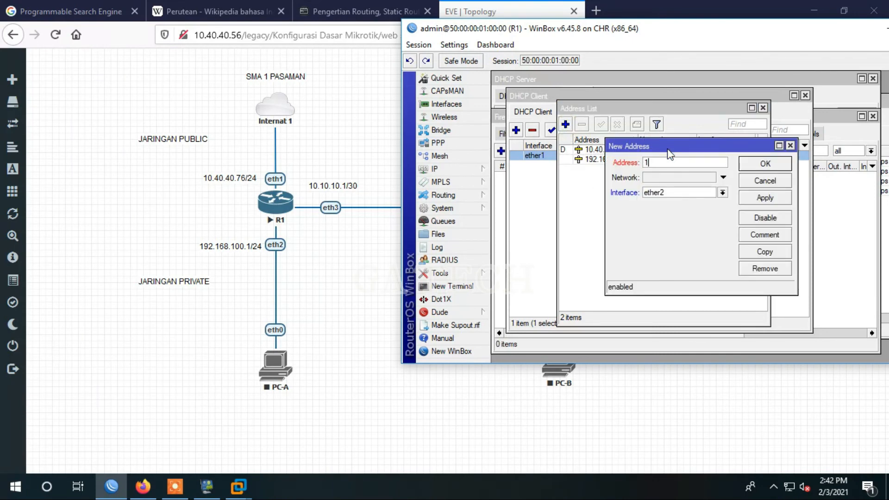
type("0.10.10.1/30")
left_click(690, 192)
left_click(682, 220)
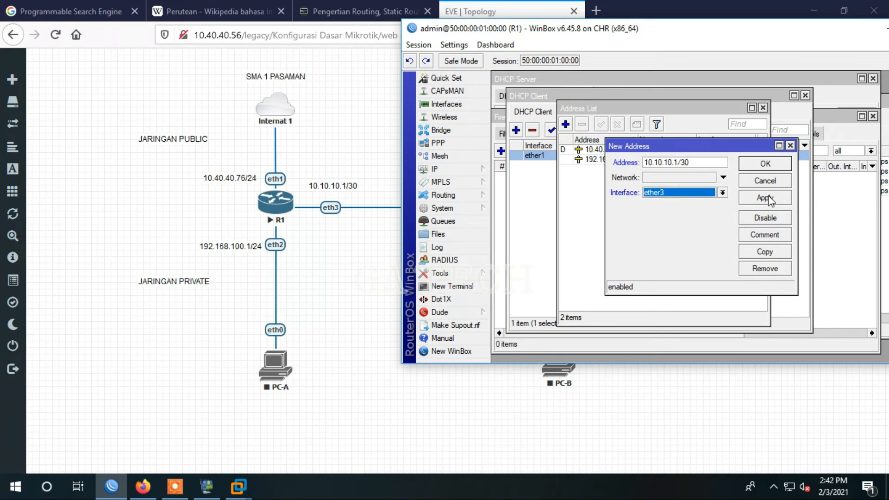
left_click(768, 165)
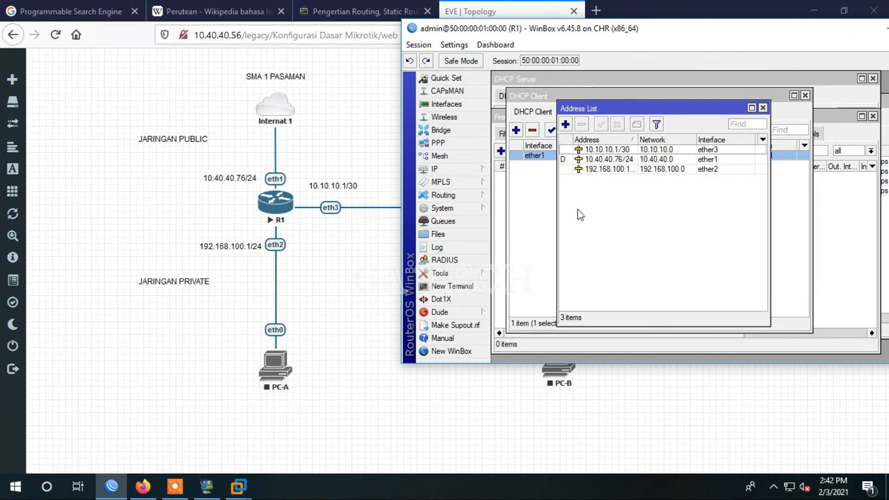
Set up a DHCP server on R1's ether2 with the DHCP Setup wizard, using address space 192.168.100.0/24 and the other suggested values
left_click(440, 169)
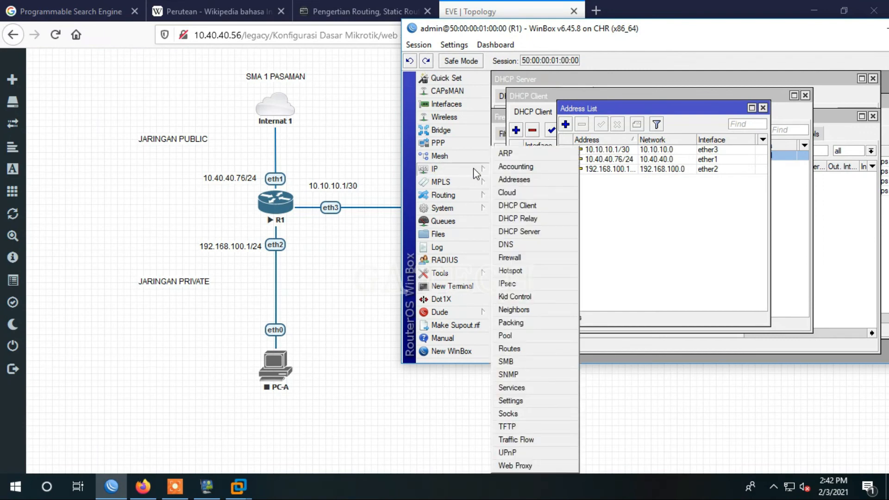
left_click(522, 231)
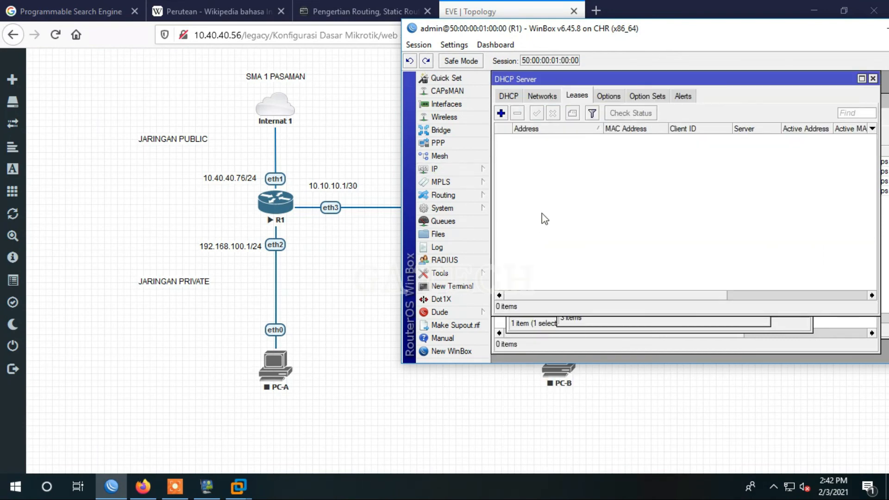
left_click(506, 97)
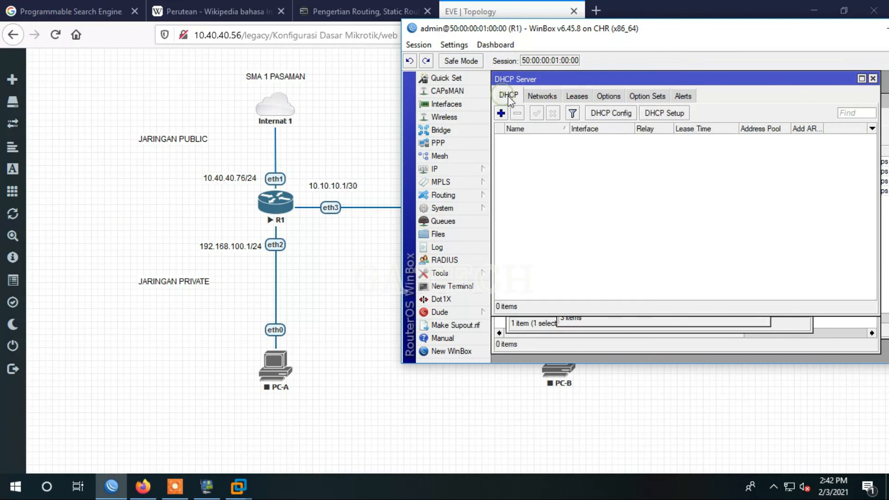
left_click(660, 115)
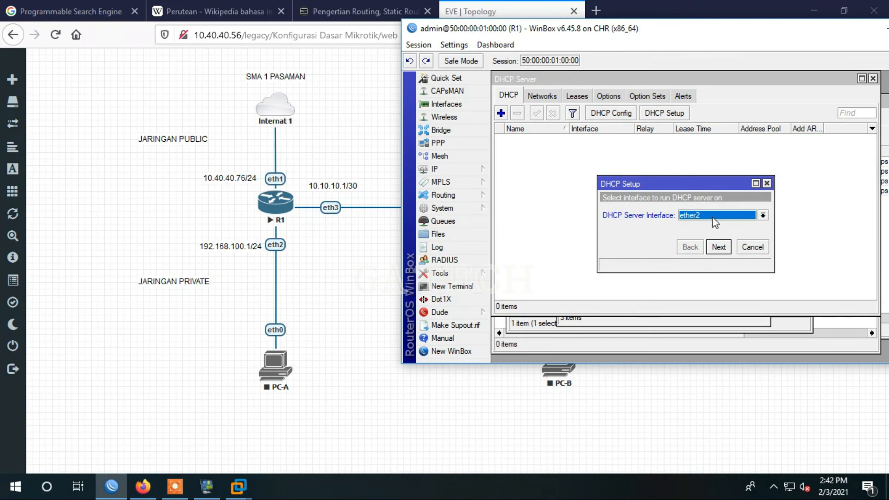
left_click(722, 248)
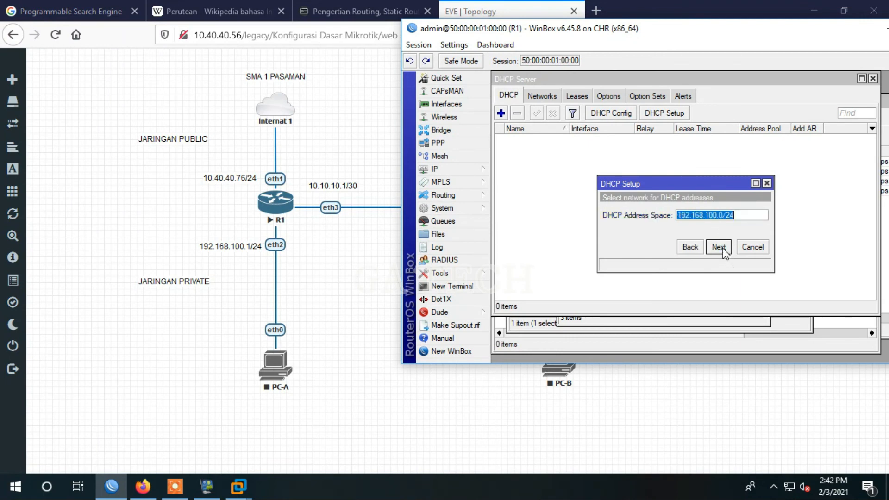
left_click(719, 247)
left_click(719, 248)
left_click(719, 248)
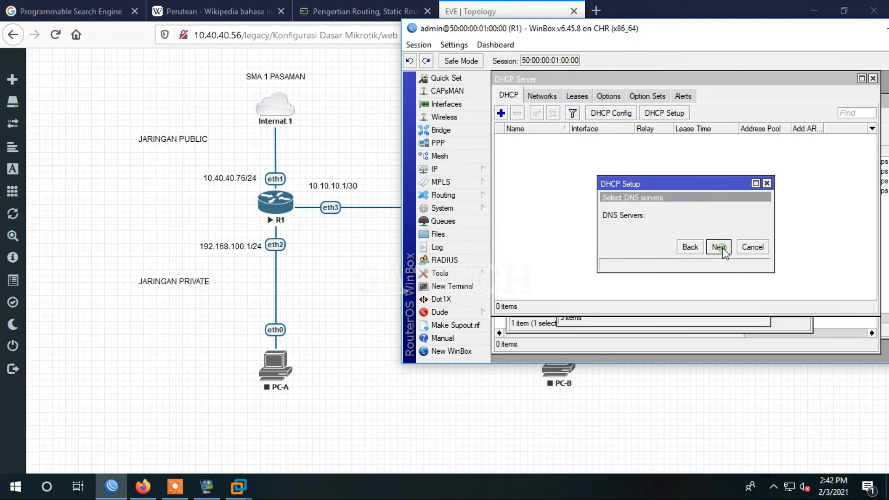
left_click(719, 247)
left_click(720, 247)
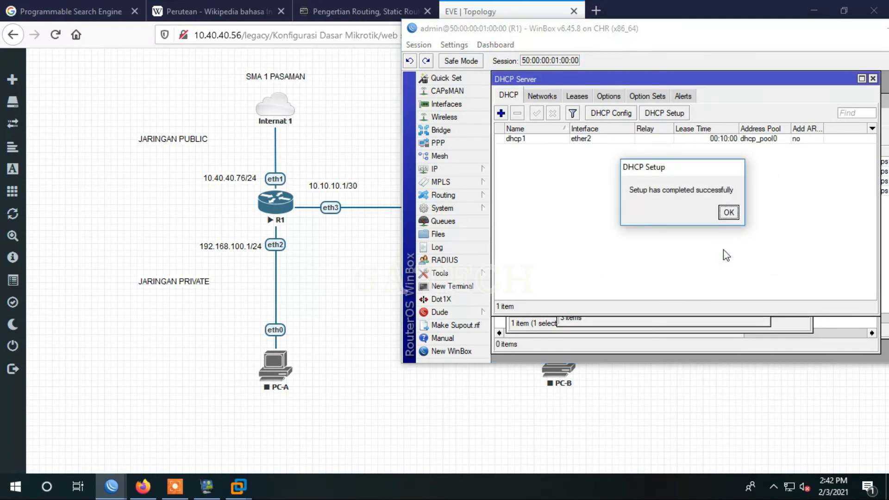
left_click(729, 213)
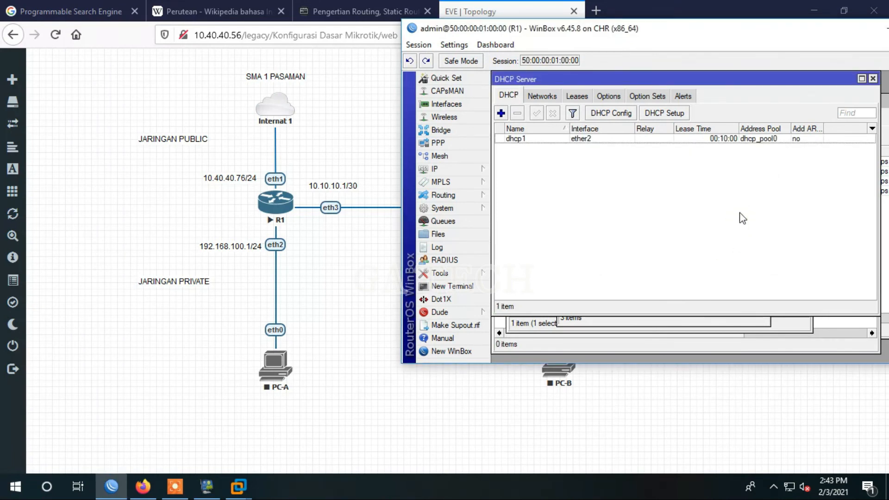
Open another WinBox session to the neighbor 50:00:00:02:00:00 as admin and arrange its window beside R1's
left_click_drag(629, 29, 546, 43)
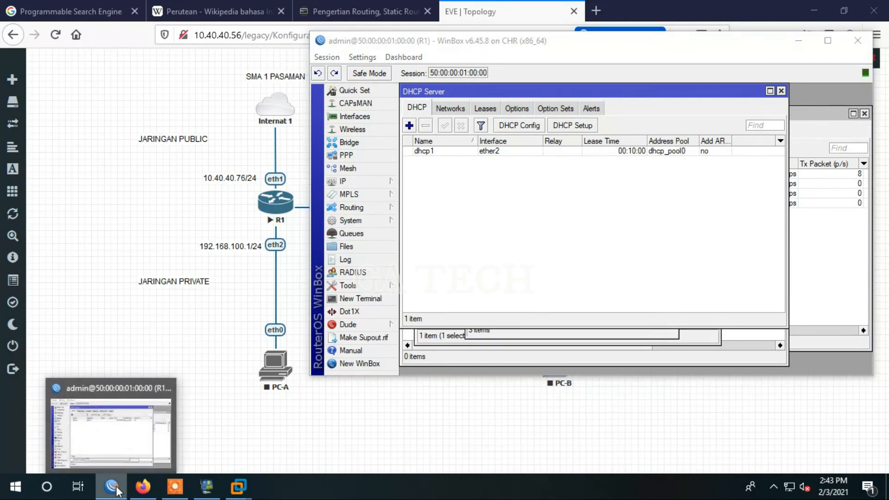
right_click(117, 490)
left_click(96, 421)
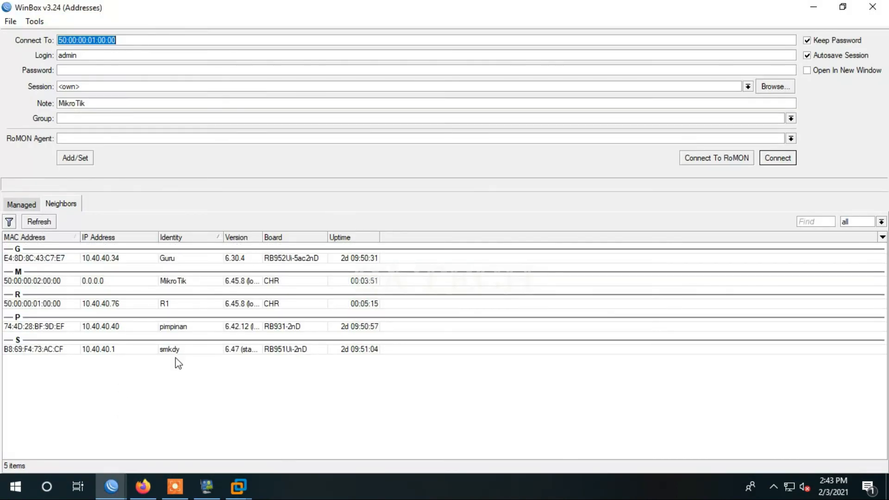
left_click(23, 281)
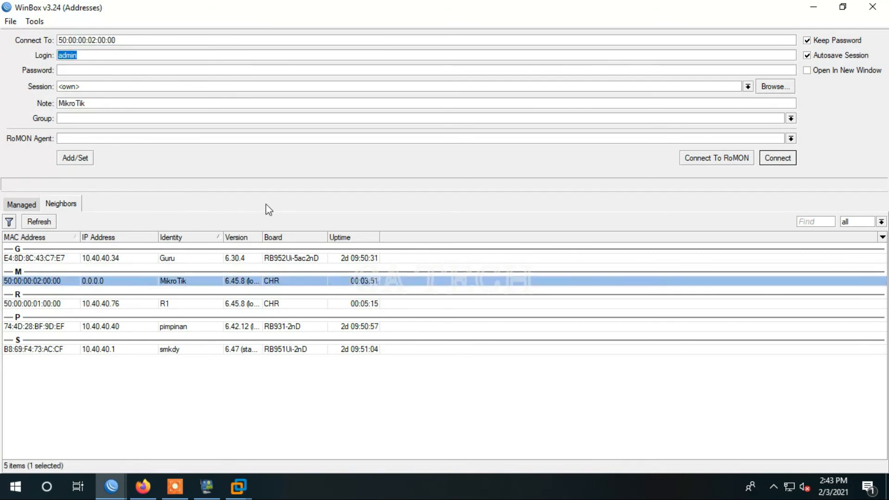
left_click(778, 159)
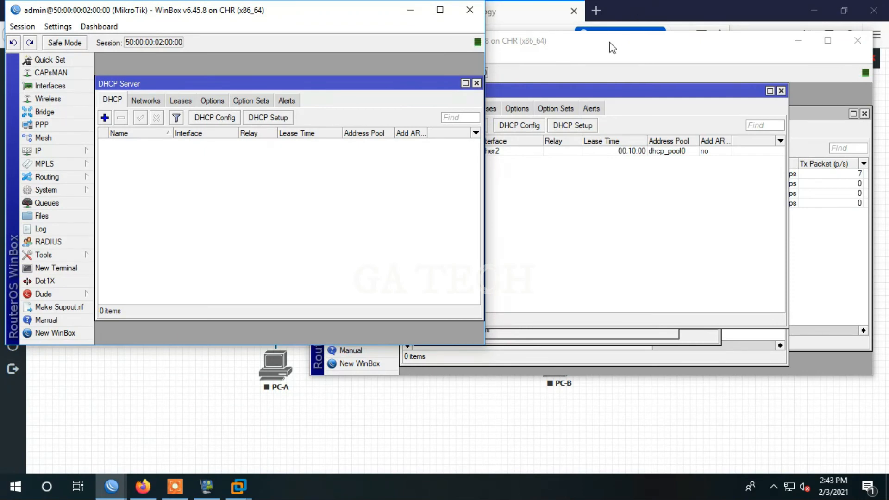
left_click_drag(611, 47, 695, 67)
left_click(121, 16)
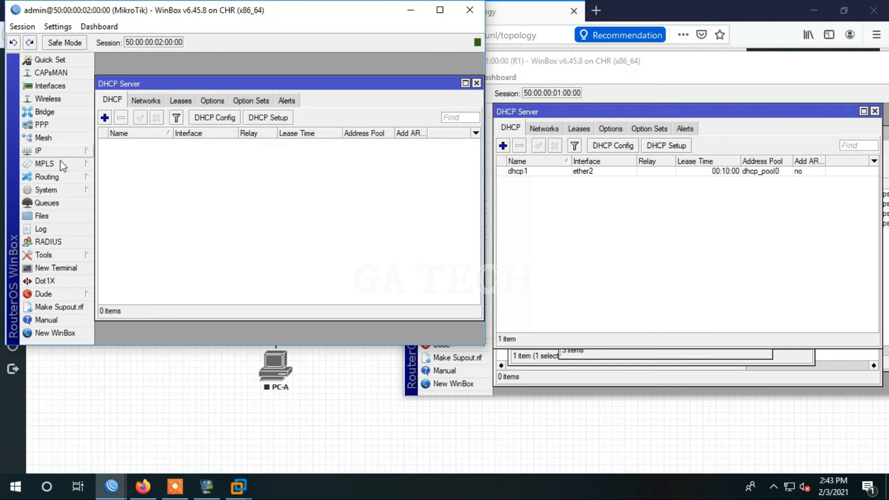
Set the identity of the second router, still named MikroTik, to R2
left_click(51, 190)
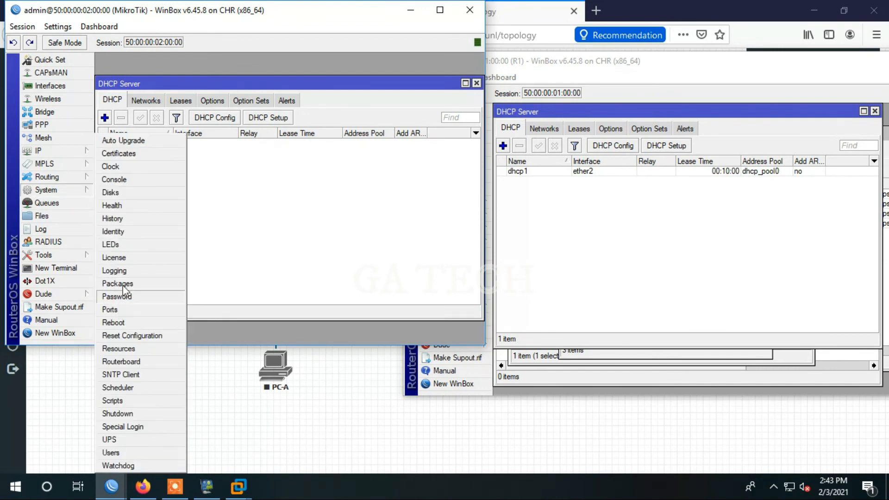
left_click(117, 232)
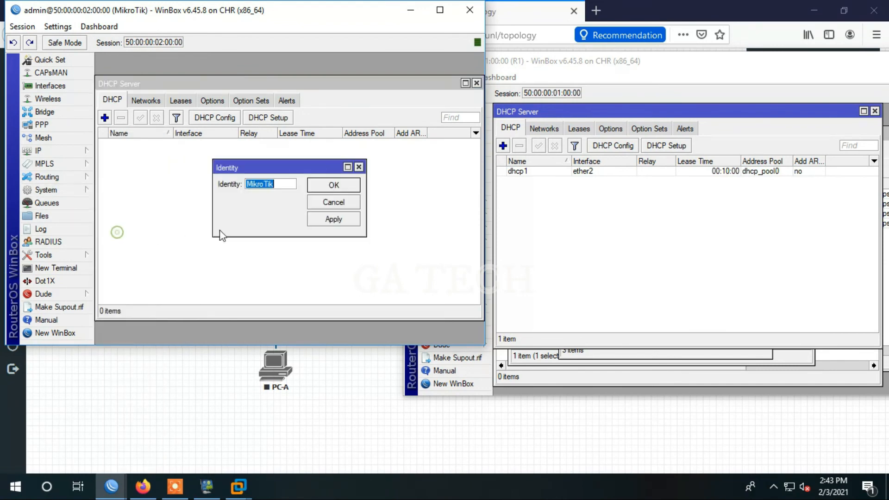
type("R2")
left_click(333, 185)
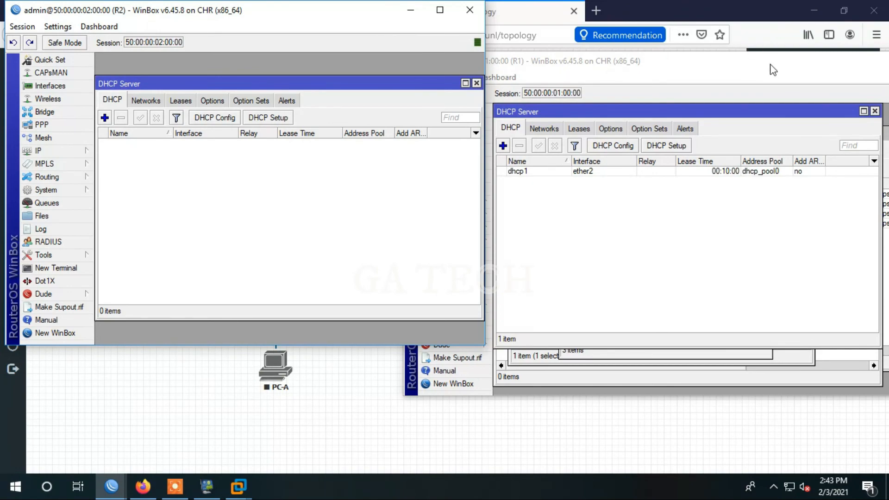
Minimize R1's WinBox window and place R2's window so that R2's side of the topology stays uncovered
left_click_drag(774, 70, 670, 175)
left_click(788, 165)
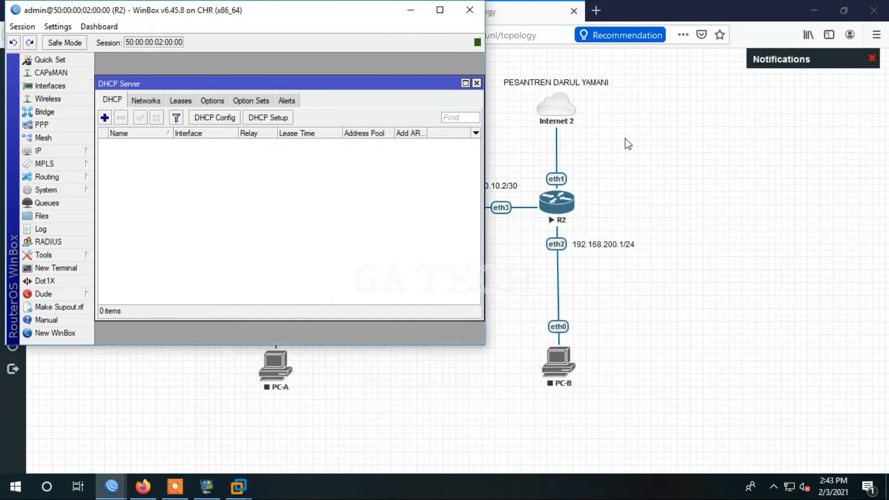
left_click_drag(278, 31, 258, 21)
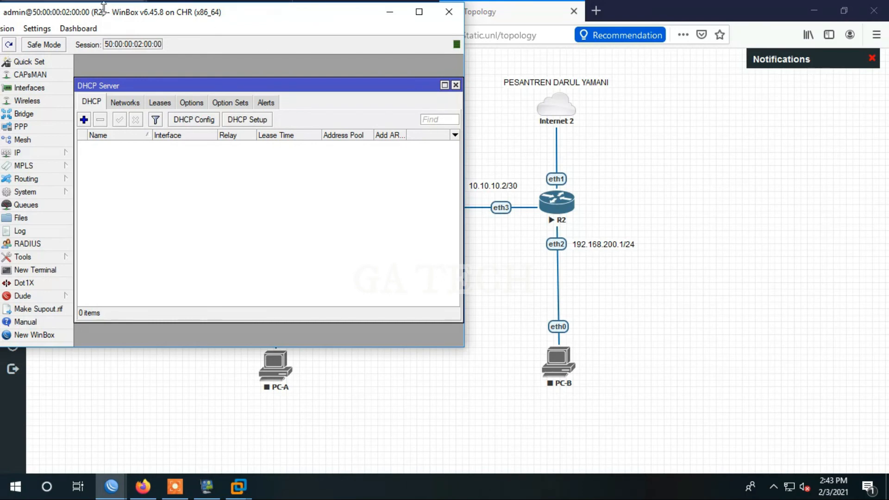
left_click_drag(101, 13, 104, 14)
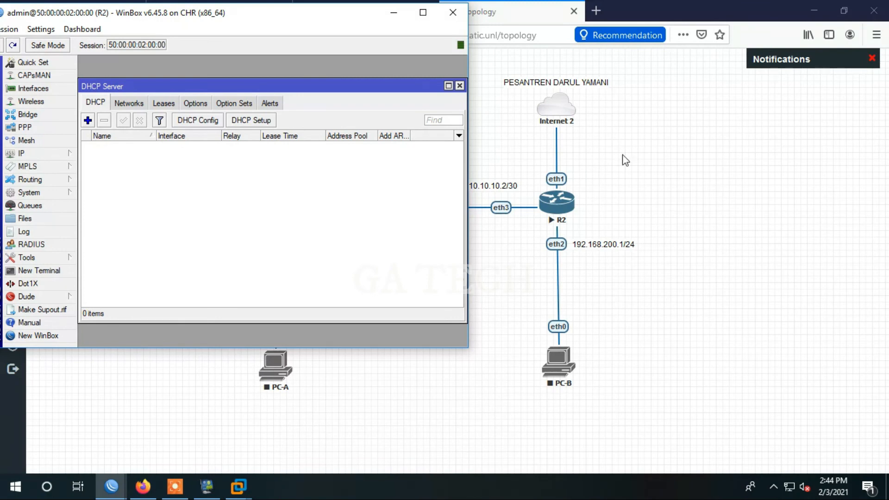
left_click(396, 13)
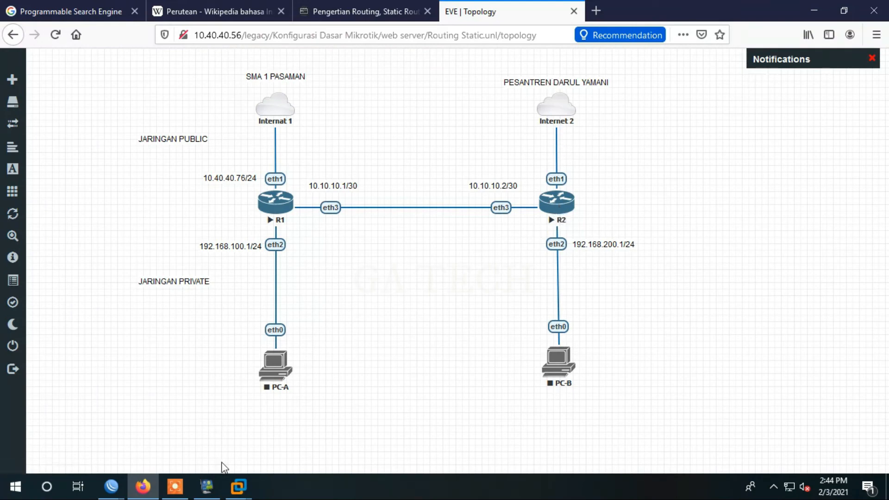
mouse_move(113, 482)
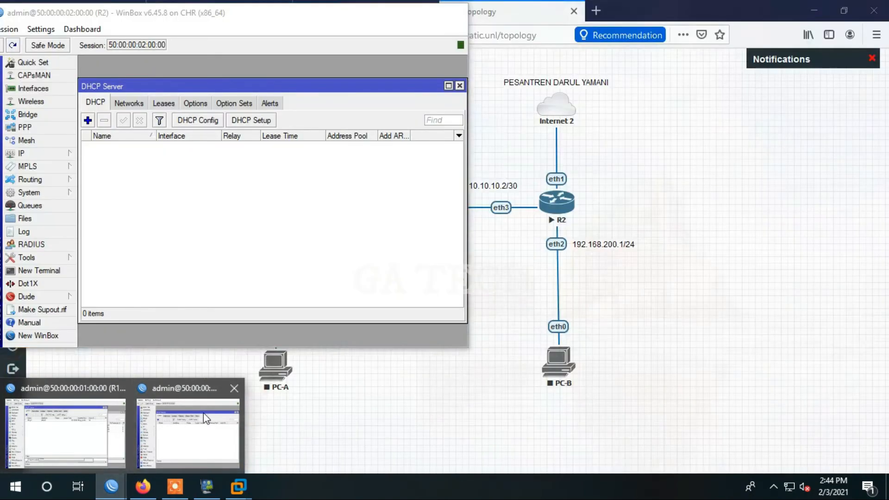
left_click(174, 408)
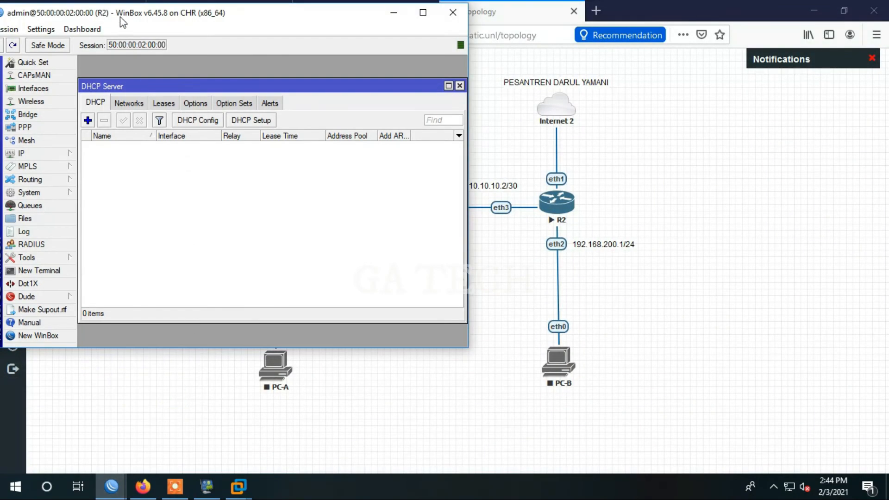
left_click_drag(121, 16, 112, 34)
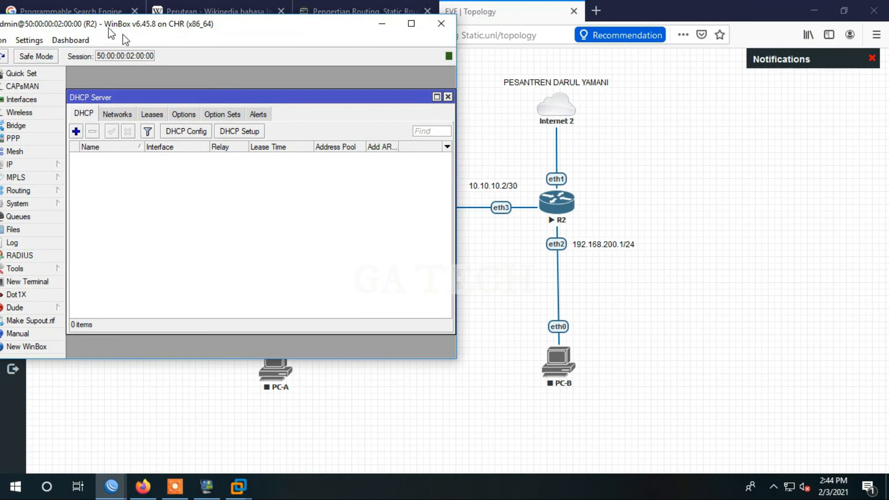
Remove the existing ether2 entry from R2's DHCP client list
left_click(28, 165)
left_click(97, 209)
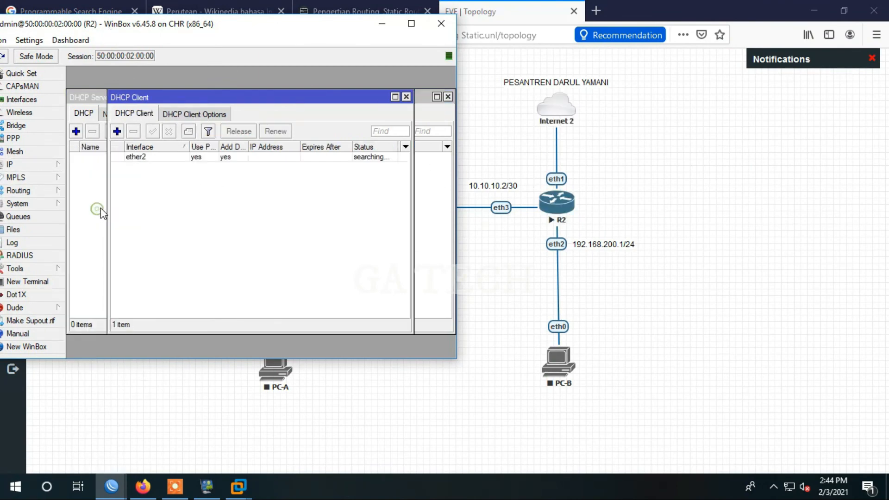
left_click(164, 158)
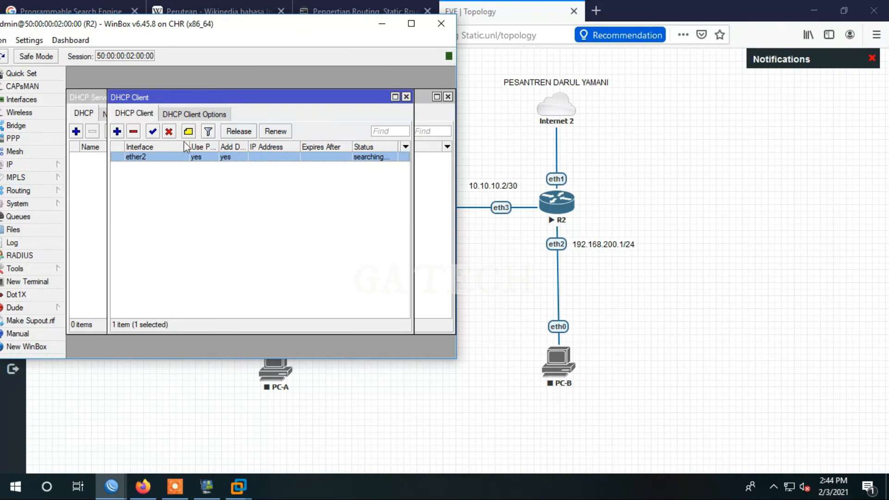
left_click(134, 131)
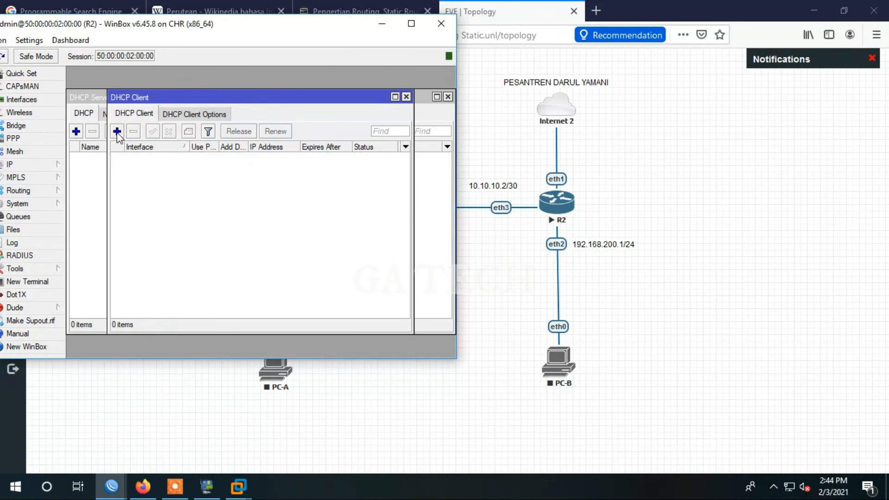
Add a DHCP client on R2's ether1 interface with peer DNS, peer NTP and the default route enabled
left_click(117, 132)
left_click(258, 153)
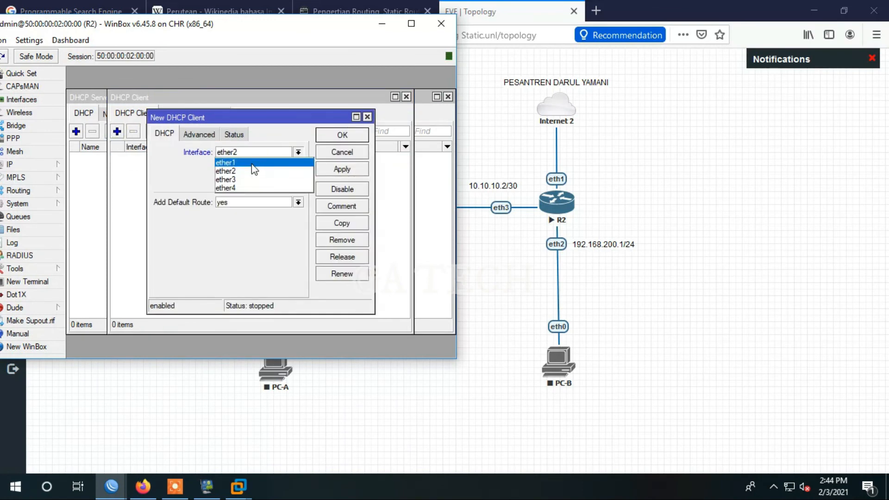
left_click(252, 163)
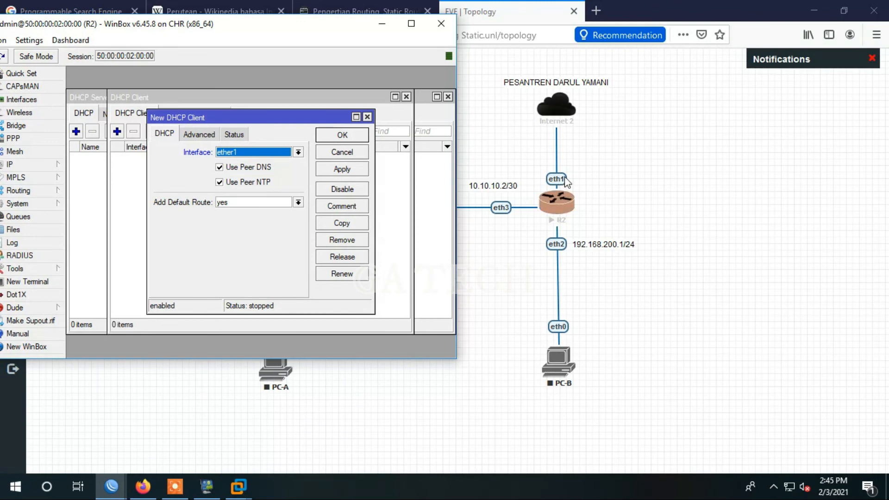
left_click(343, 135)
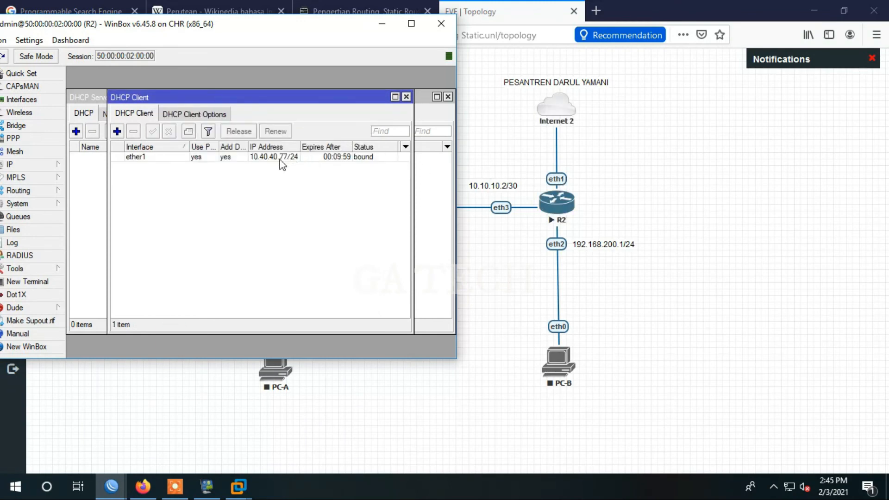
Switch to the EVE-NG topology and add the text label 10.40.40.77/24 beside R2's eth1 port
left_click(638, 170)
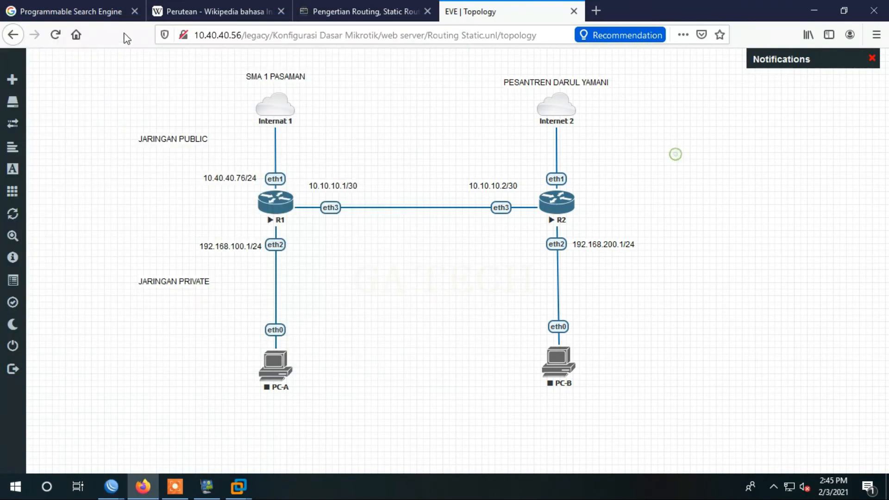
left_click(11, 79)
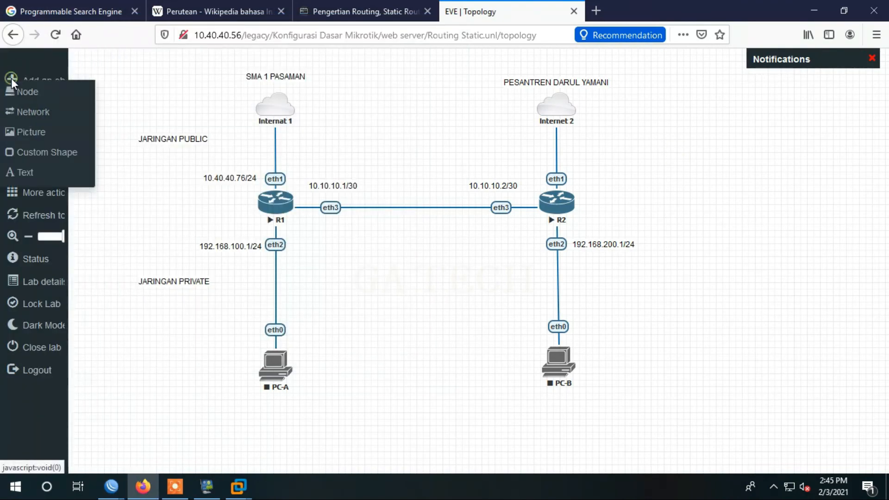
left_click(33, 172)
type("10.40")
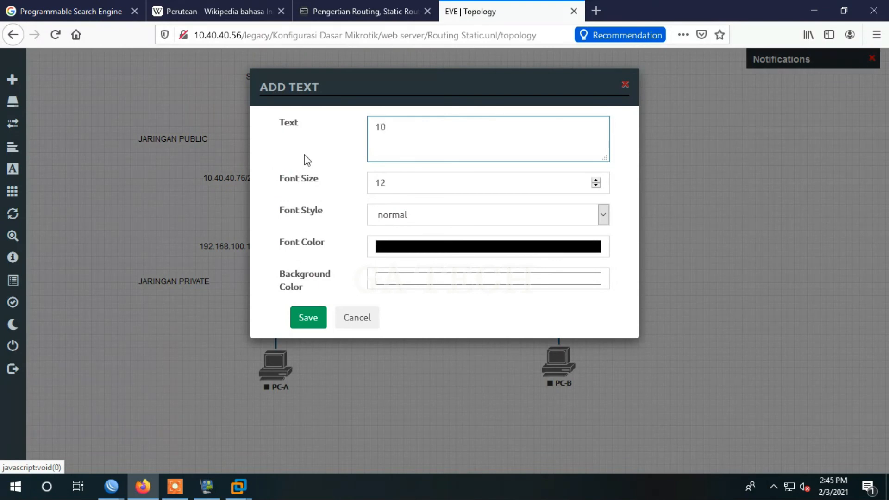
type(".40.77/24")
left_click(299, 307)
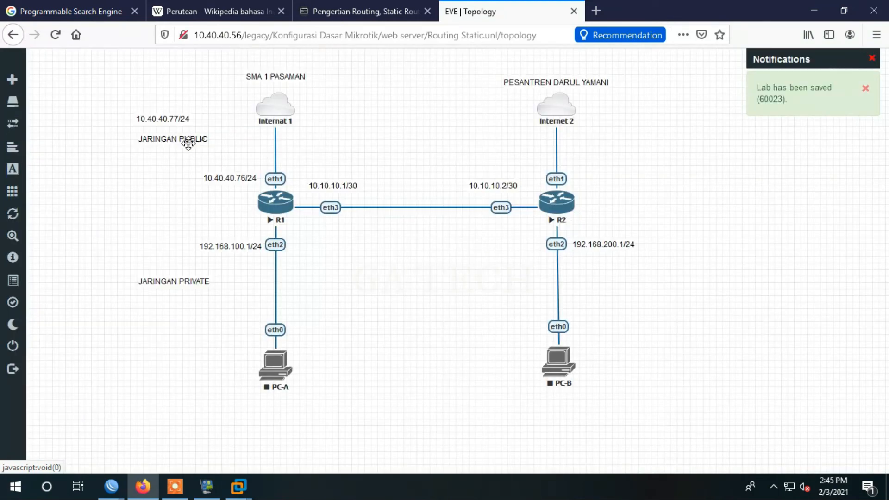
left_click_drag(176, 119, 612, 183)
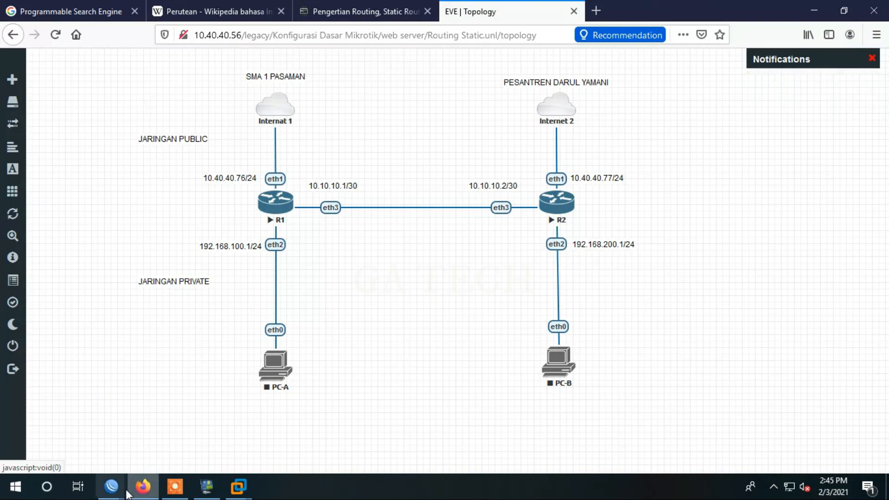
Return to R2's WinBox session and add the IP address 192.168.200.1/24 to its ether2 interface
mouse_move(111, 486)
left_click(172, 424)
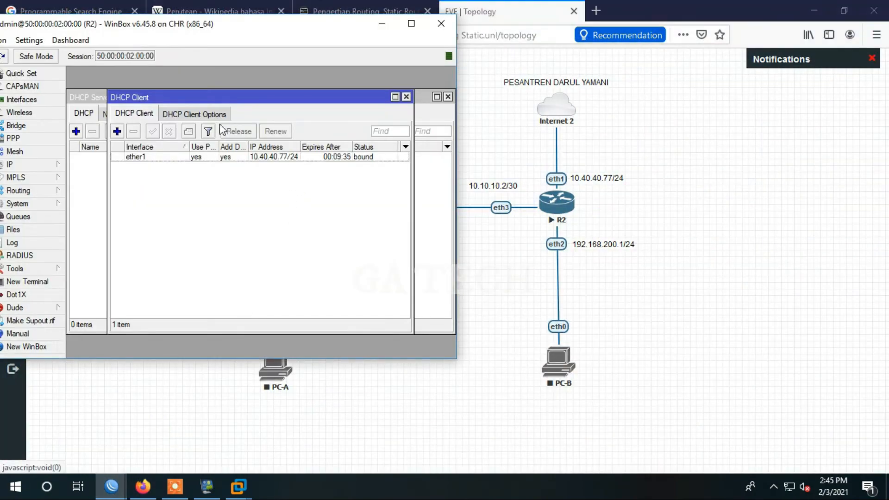
left_click_drag(160, 24, 175, 22)
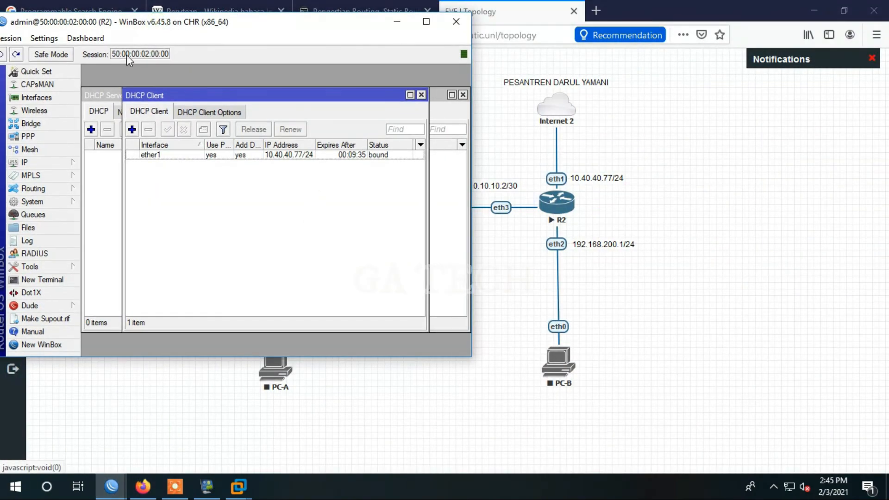
left_click(44, 163)
left_click(105, 180)
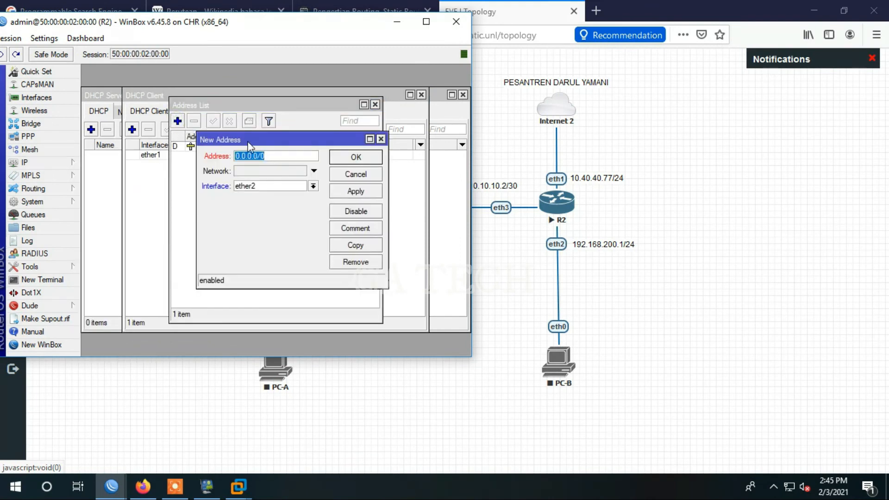
type("192.168.200.1/24")
left_click(356, 193)
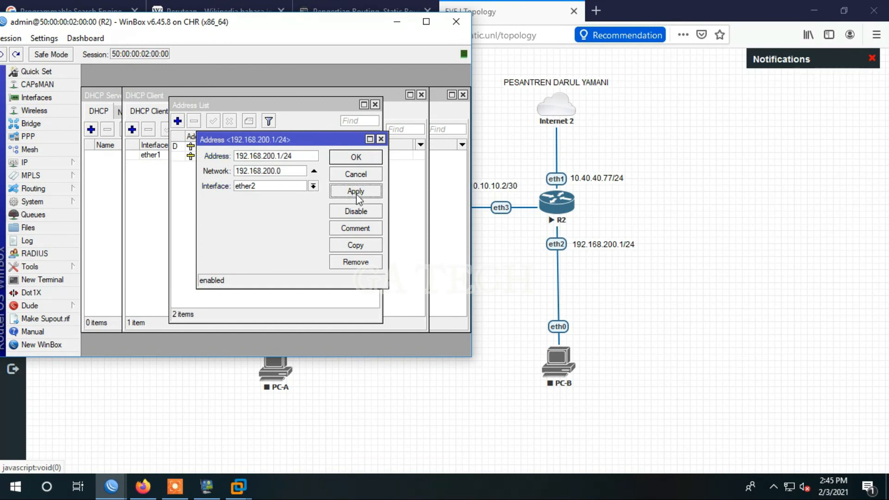
left_click(355, 157)
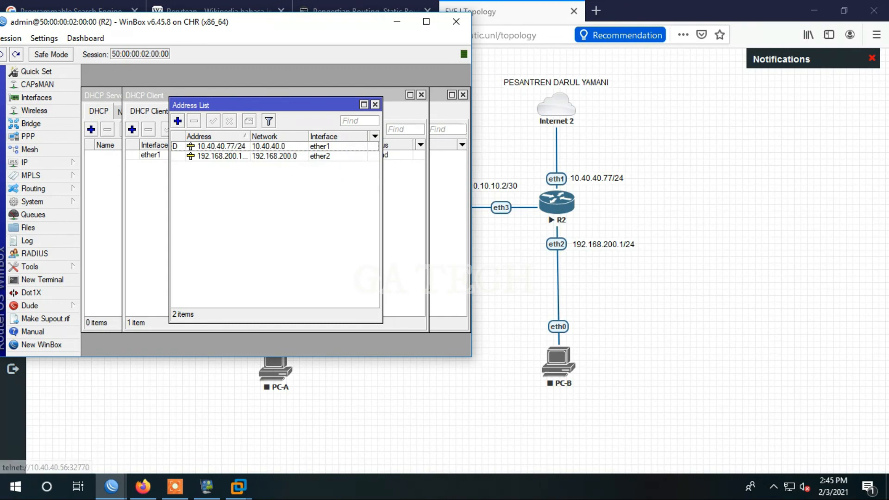
Add the IP address 10.10.10.2/30 to R2's ether3 interface
left_click(178, 122)
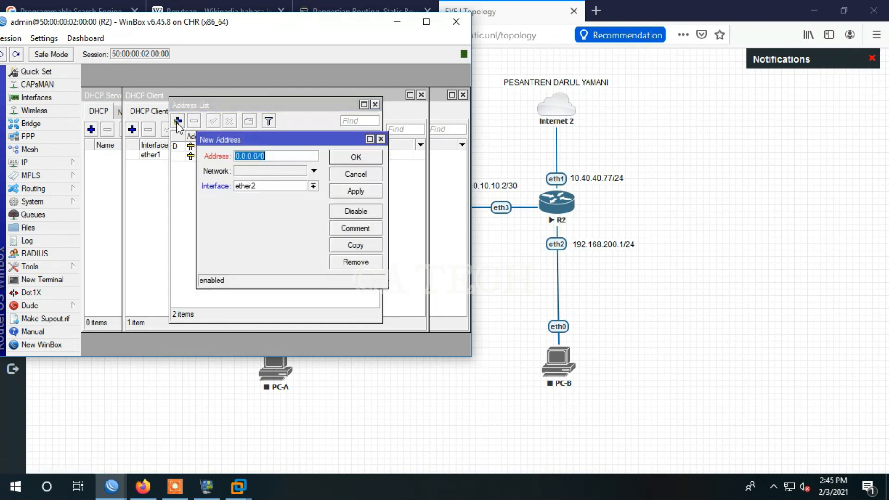
type("10.10.10.2/30")
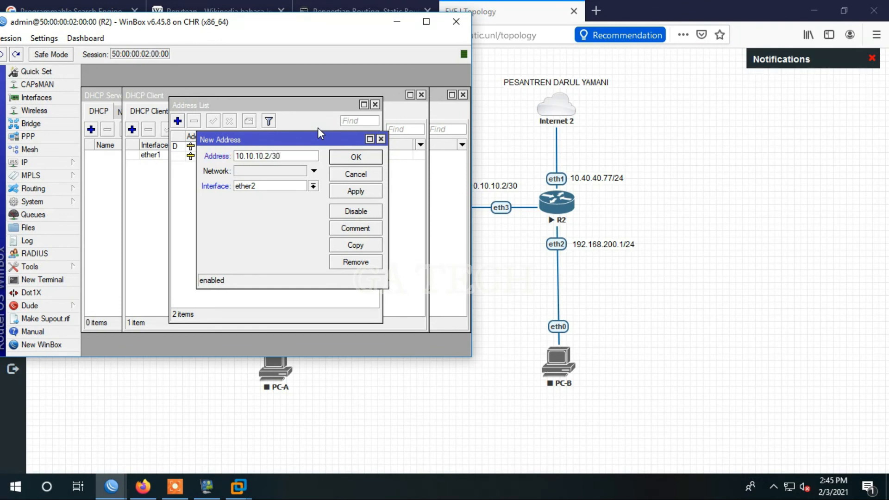
left_click(260, 187)
left_click(262, 214)
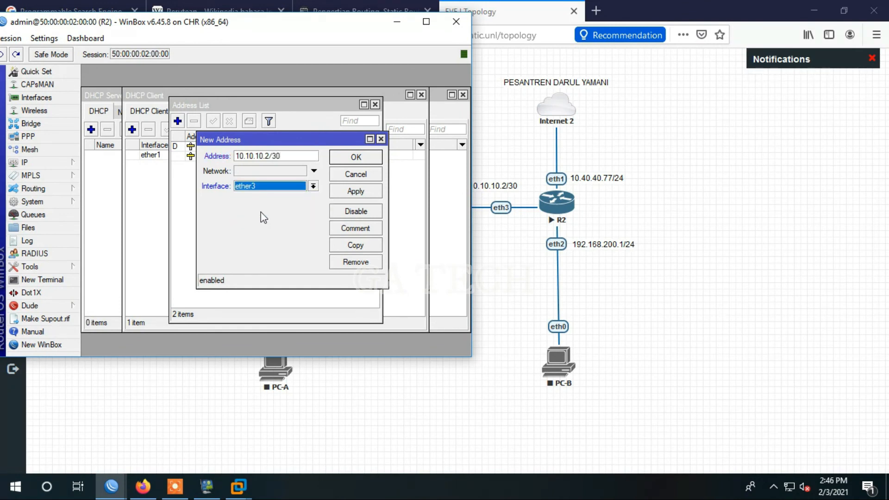
left_click(361, 192)
left_click(356, 157)
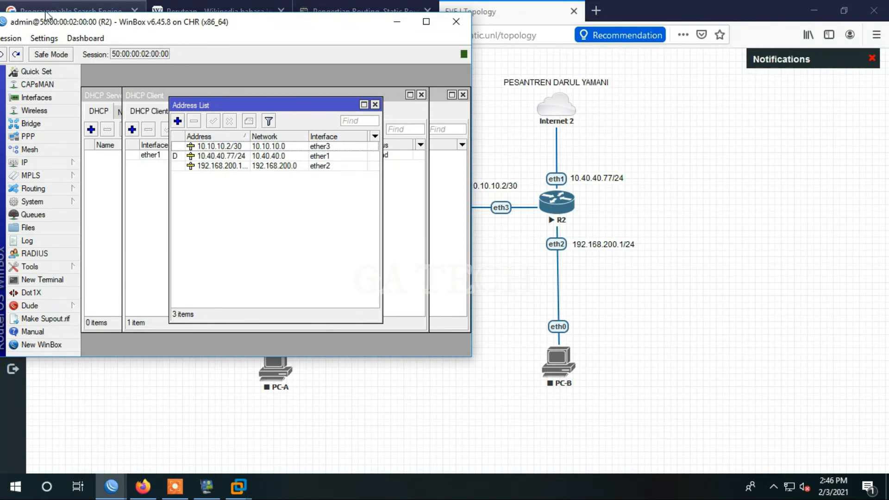
Set up a DHCP server on R2's ether2 interface with the address pool 192.168.200.2-192.168.200.254, accepting the suggested setup values
left_click(42, 161)
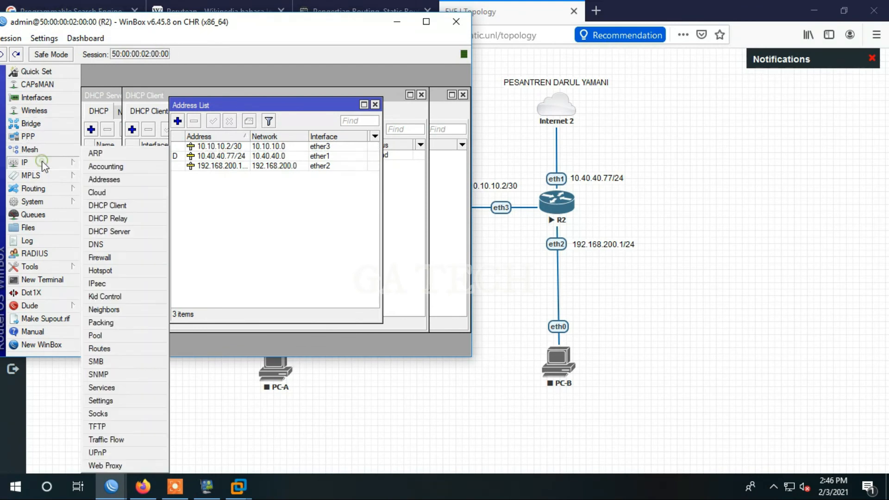
left_click(119, 231)
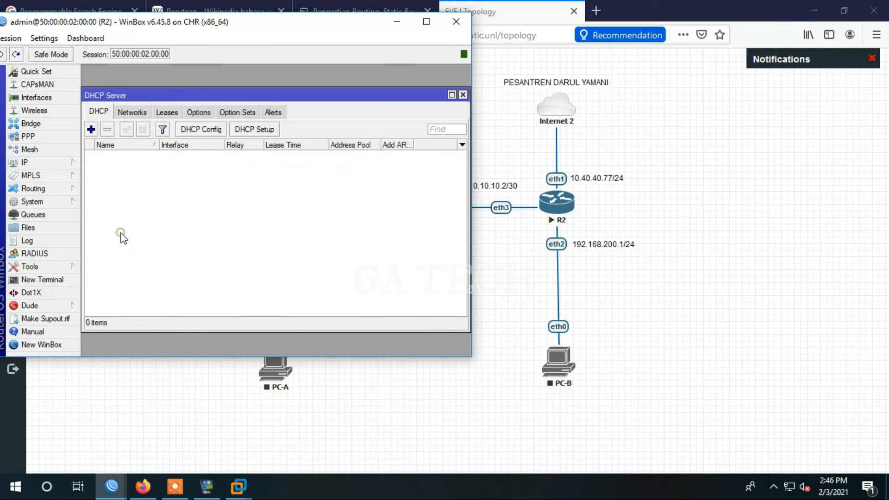
left_click(247, 132)
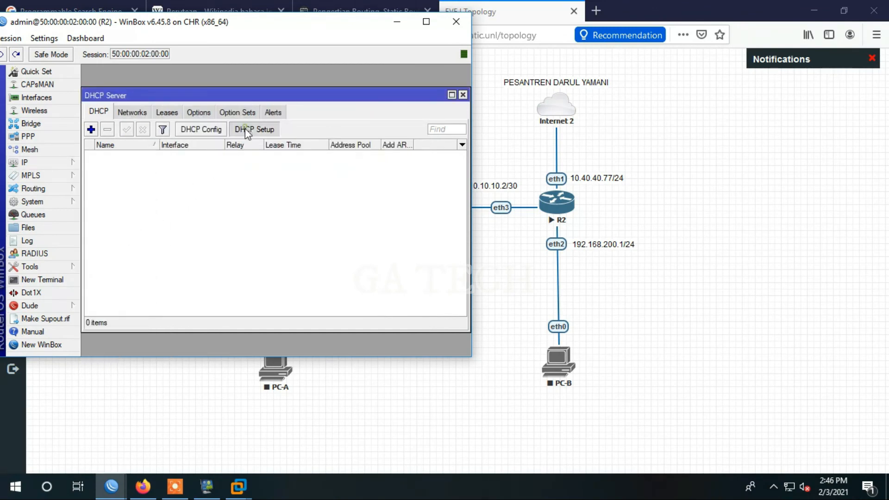
left_click(305, 209)
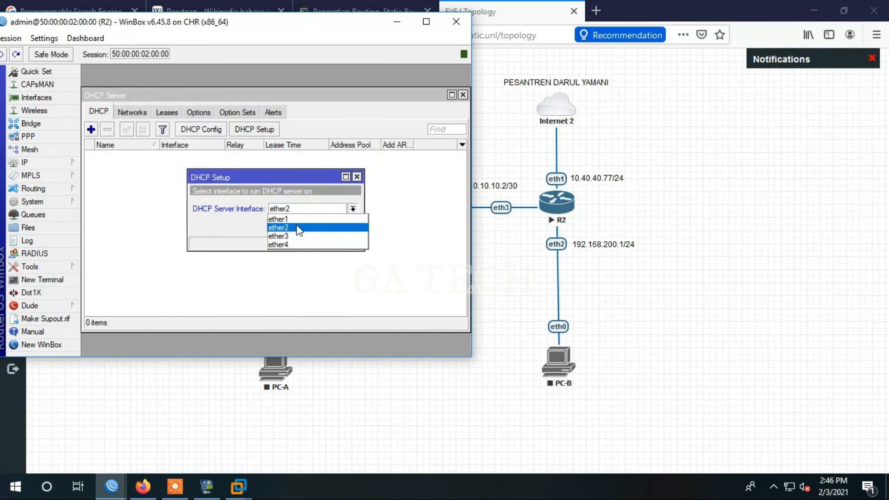
left_click(297, 228)
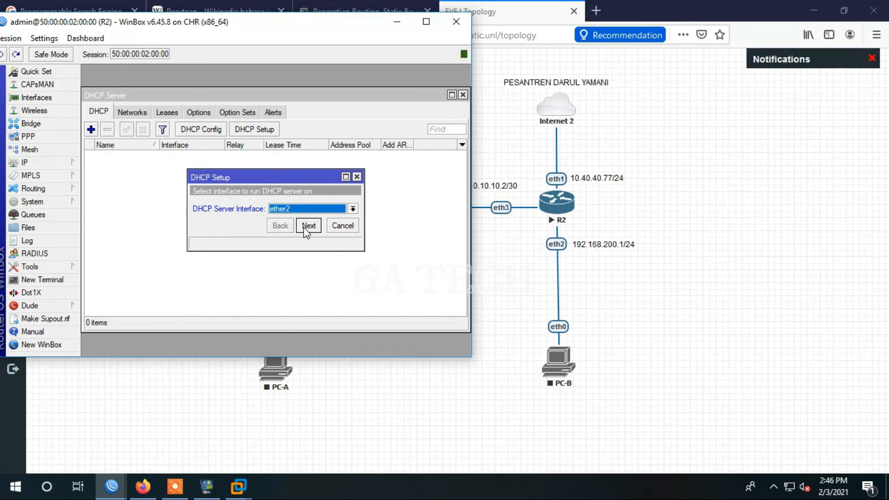
left_click(307, 226)
left_click(307, 226)
left_click(308, 226)
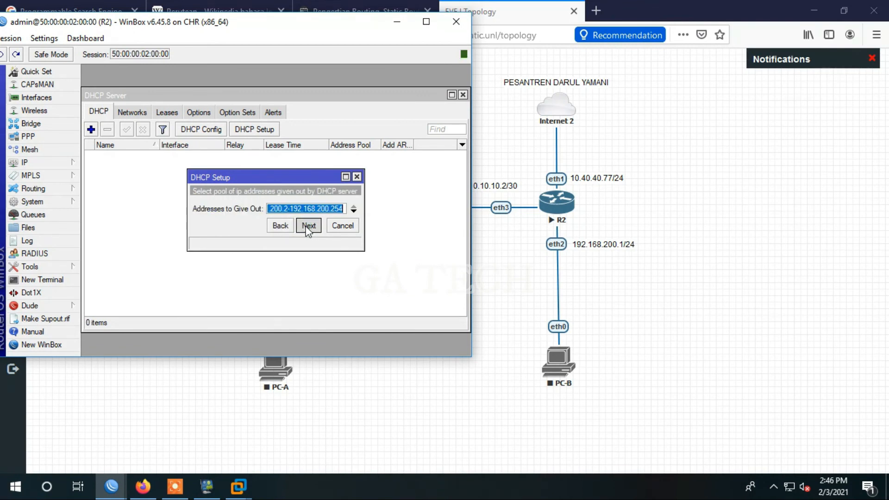
left_click(308, 226)
left_click(308, 241)
left_click(309, 242)
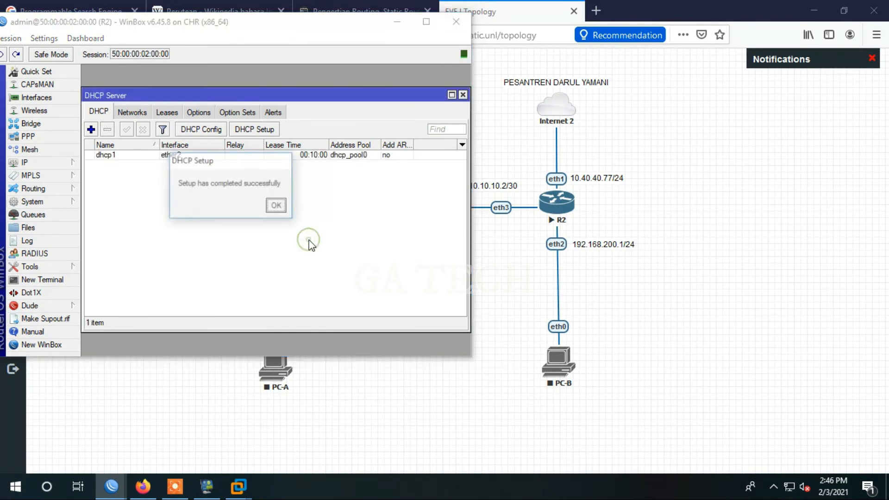
left_click(276, 205)
Arrange the R1 and R2 WinBox windows side by side and shrink both so that PC-A and PC-B stay uncovered
left_click_drag(241, 26, 621, 71)
left_click_drag(543, 68, 578, 19)
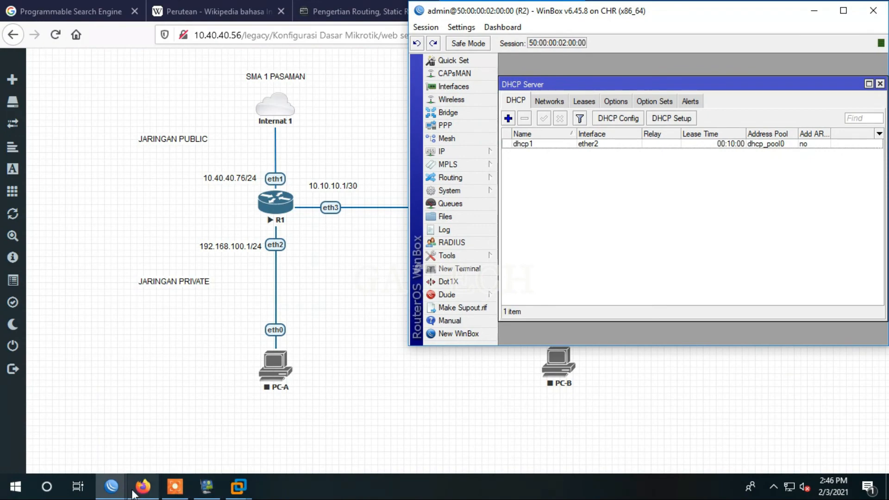
left_click(111, 486)
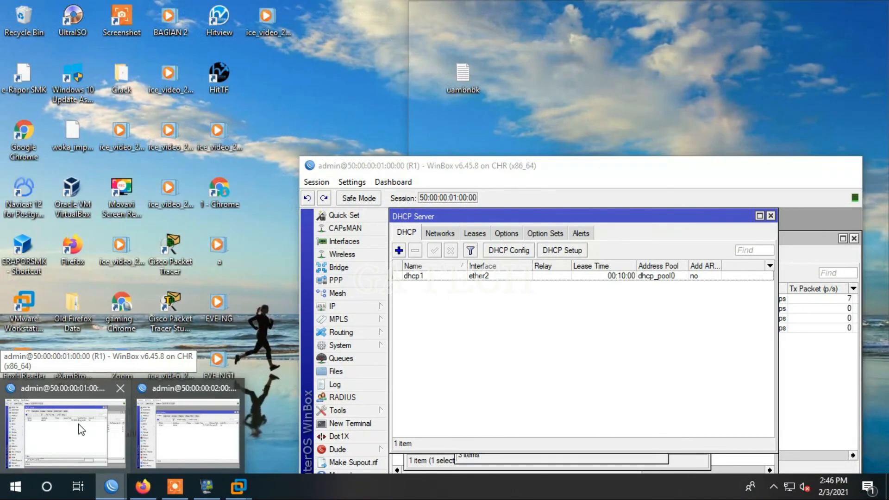
left_click(79, 423)
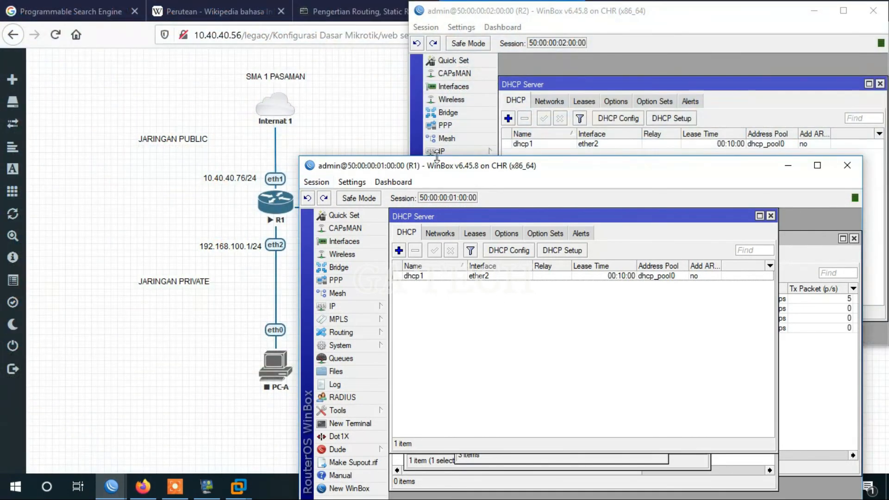
left_click(470, 176)
left_click_drag(478, 170, 180, 14)
left_click(563, 346)
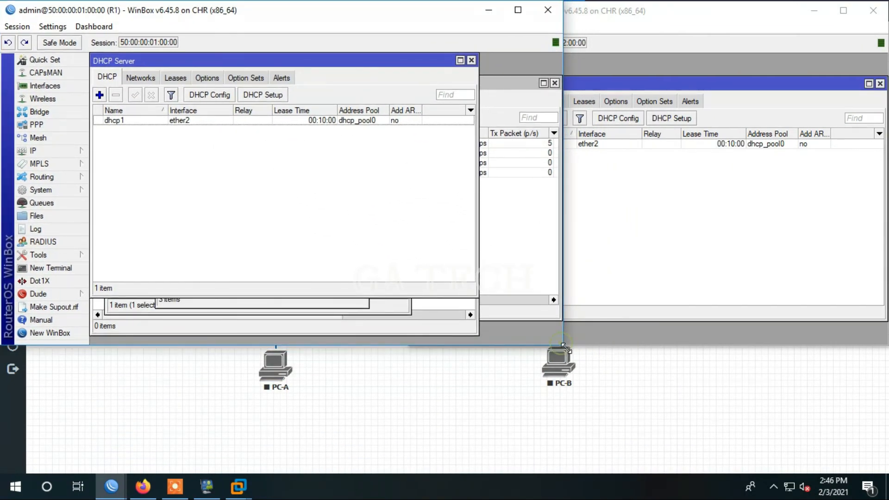
left_click_drag(562, 346, 421, 255)
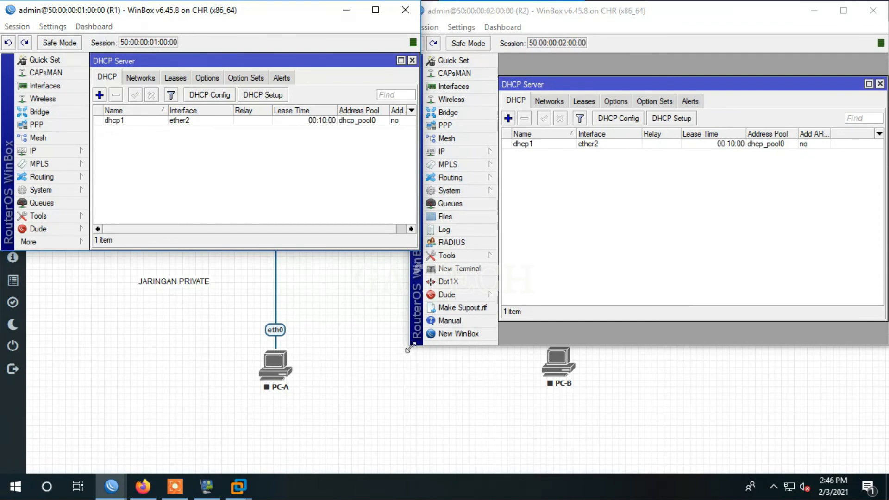
left_click_drag(410, 346, 465, 248)
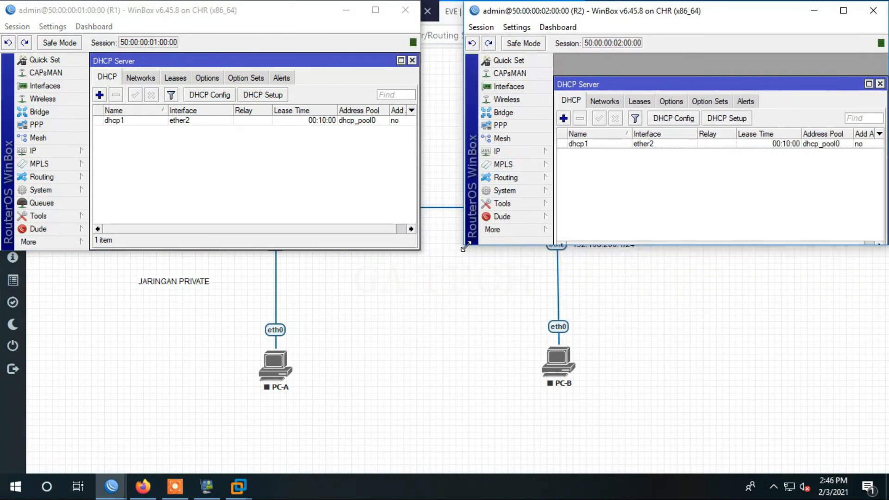
left_click(416, 248)
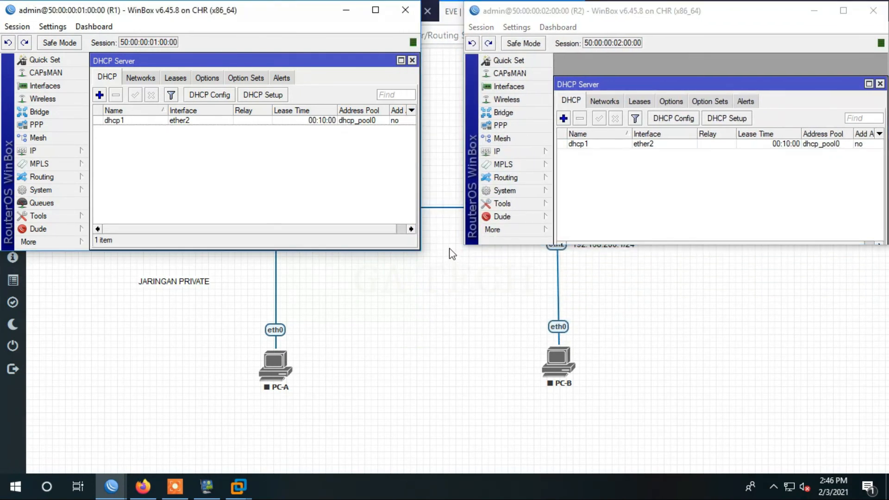
Switch to the EVE-NG topology and start the PC-A and PC-B nodes
right_click(276, 366)
left_click(317, 321)
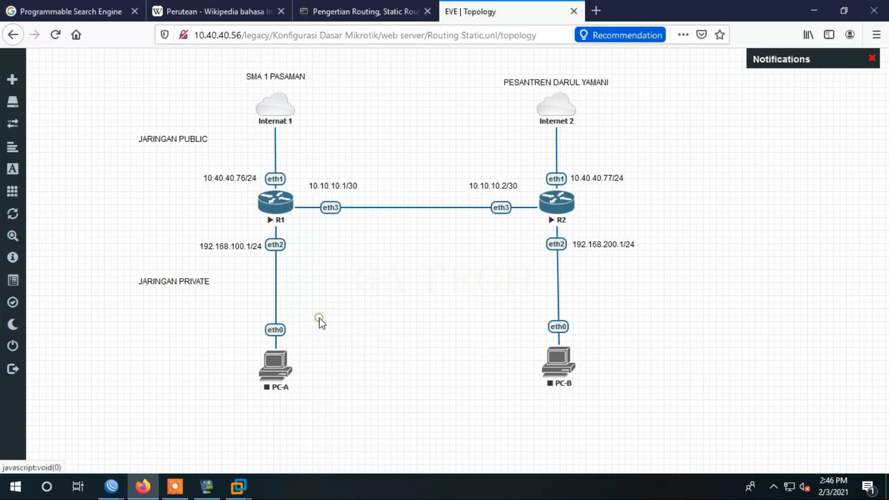
right_click(556, 363)
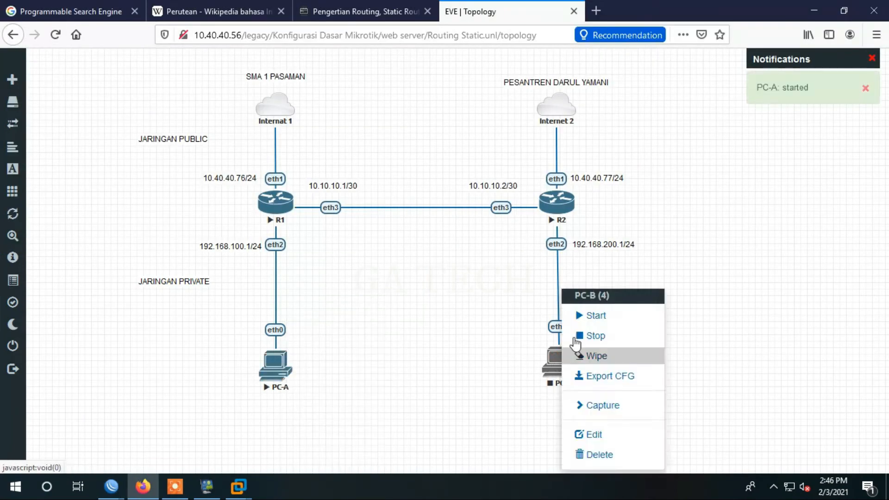
left_click(578, 317)
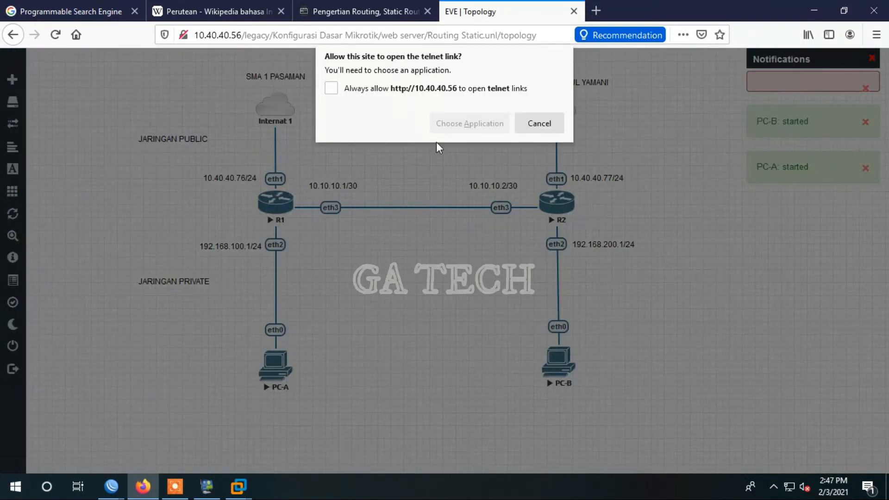
Open PC-A's console through the telnet link with the SSH, Telnet and Rlogin client and move its window clear of R1
left_click(480, 123)
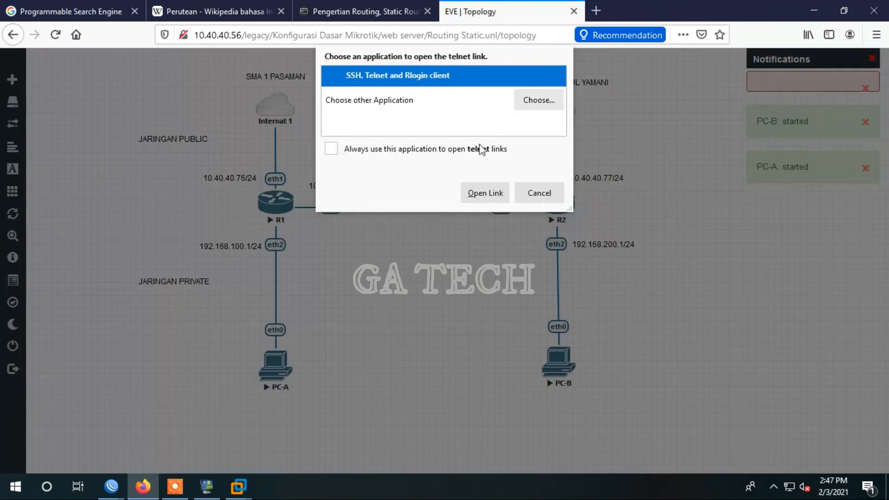
left_click(483, 194)
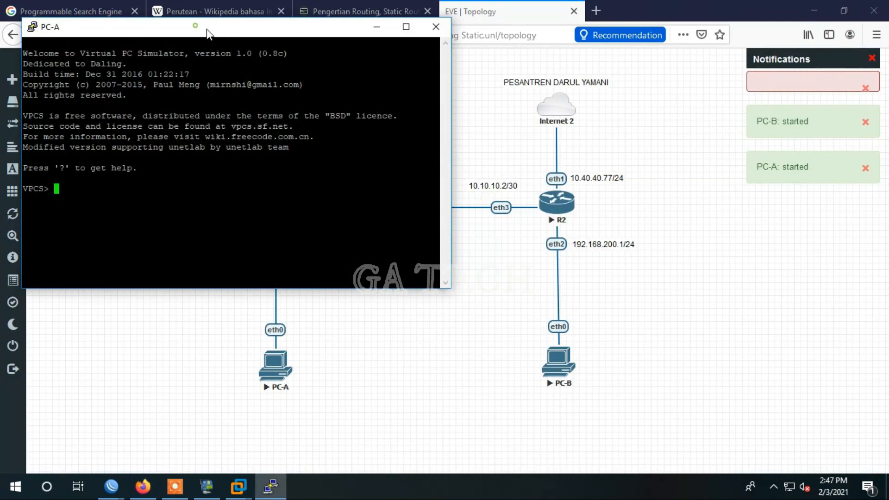
left_click_drag(209, 27, 667, 177)
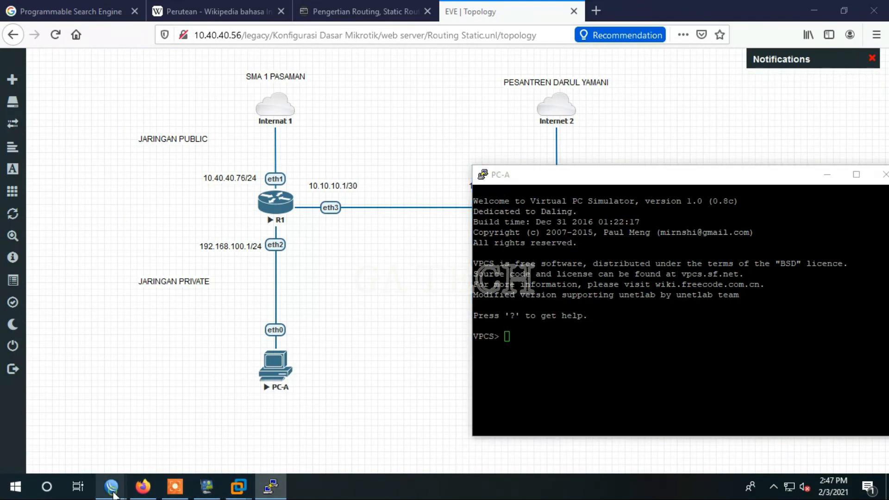
Display the DHCP leases in R1's WinBox session, and request an address on PC-A with ip dhcp
mouse_move(114, 488)
left_click(108, 439)
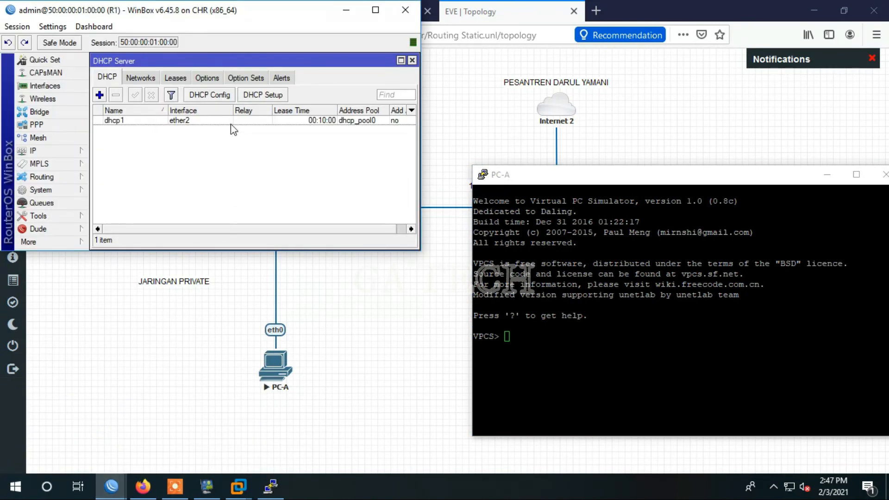
left_click(176, 79)
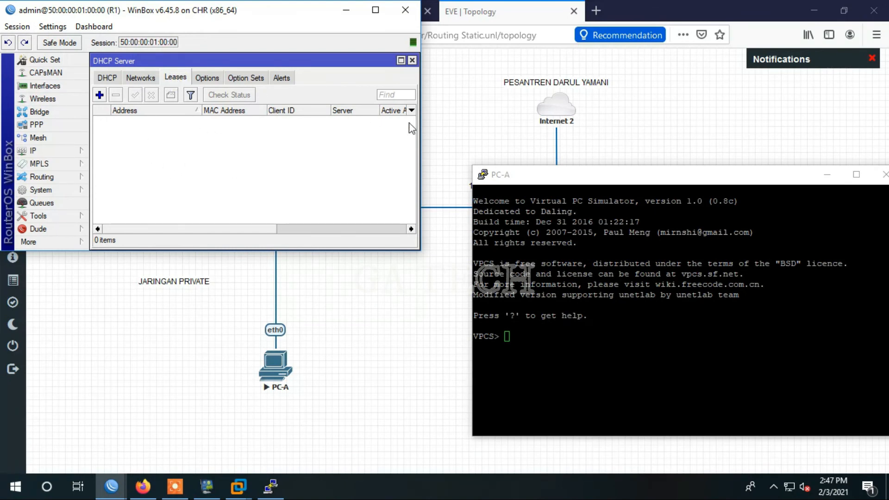
left_click_drag(517, 175, 517, 151)
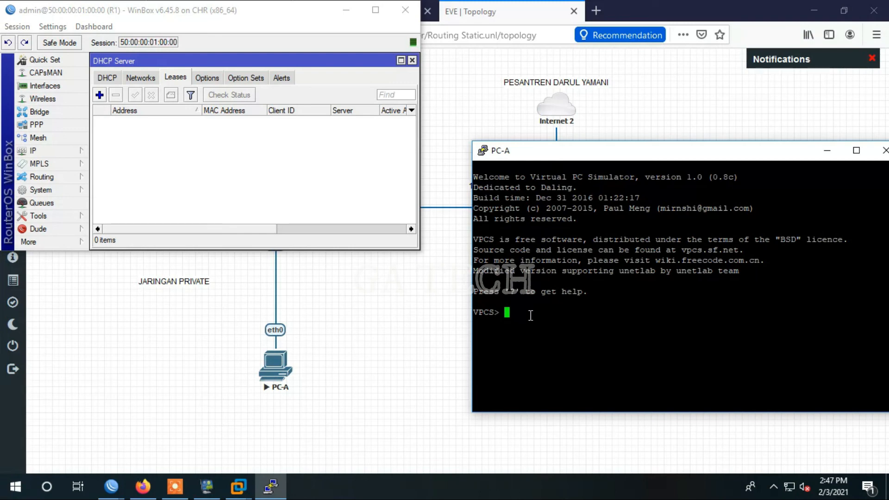
type("ip dhcp")
key("Return")
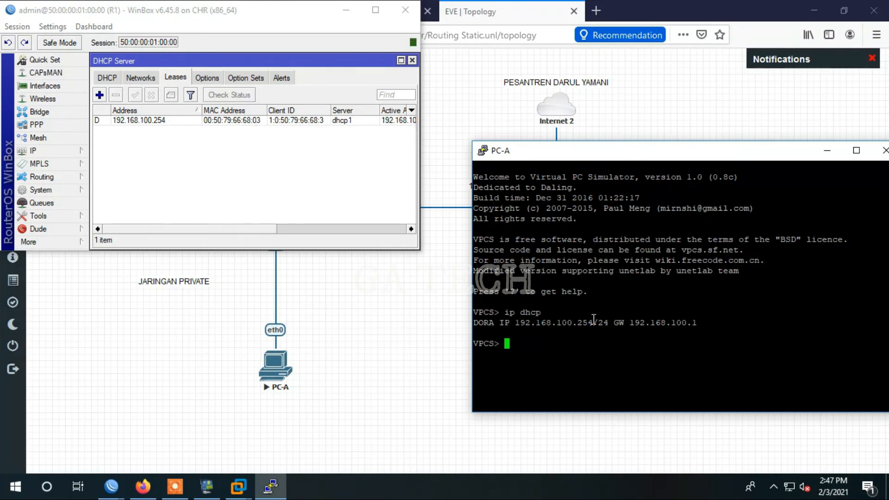
Run show ip on PC-A and compare its MAC address with the lease listed on R1
type("show ip")
key("Return")
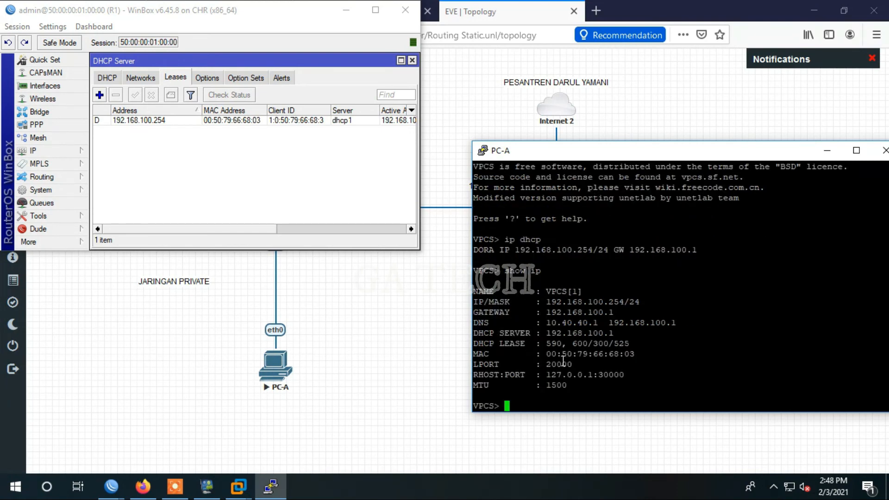
left_click_drag(474, 351, 664, 352)
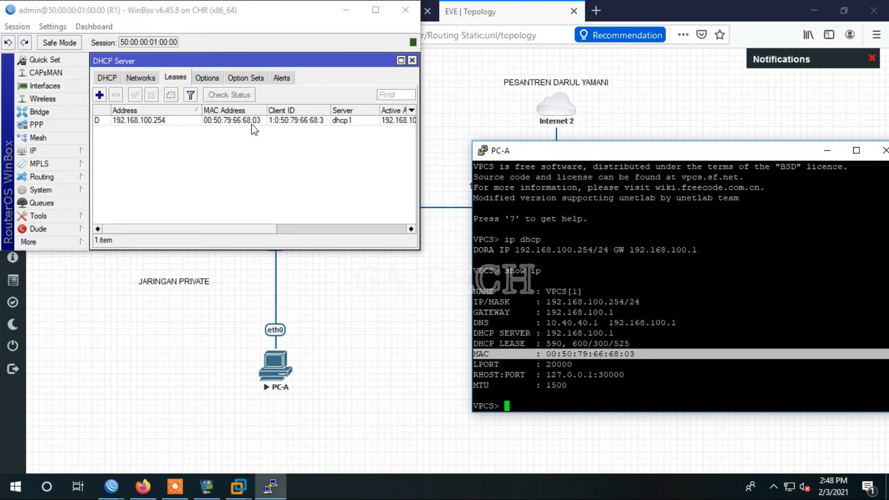
left_click(575, 405)
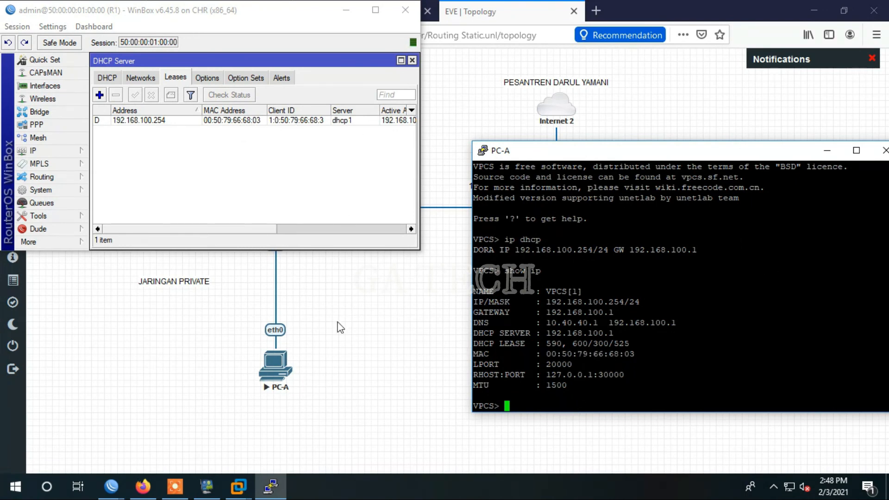
Return to the EVE-NG topology and open PC-B's console with the SSH, Telnet and Rlogin client, placing its window clear of R2
left_click(272, 486)
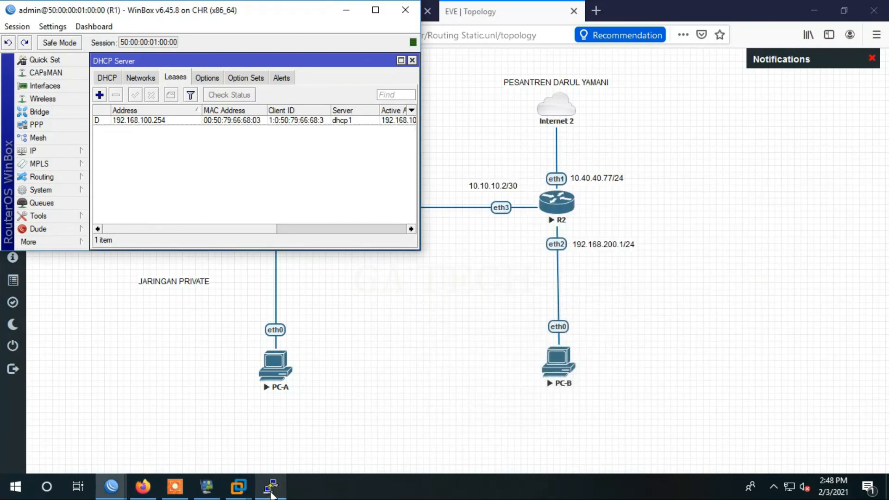
left_click(272, 490)
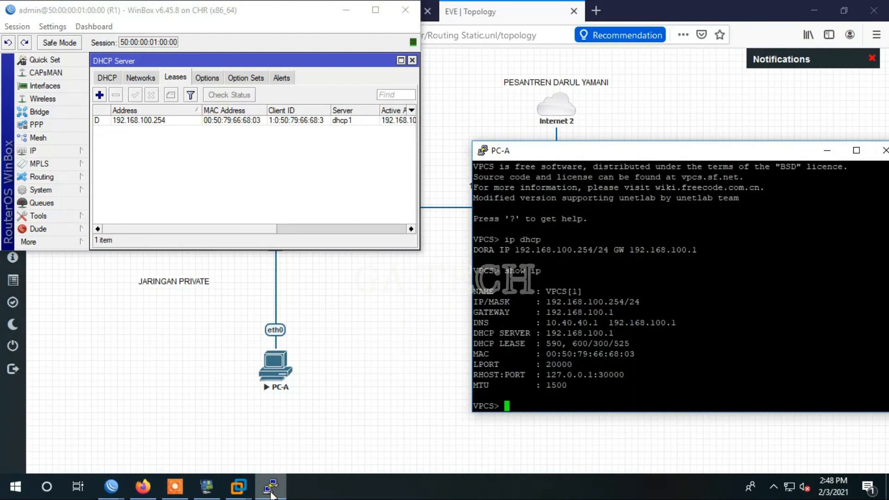
left_click(357, 377)
left_click(560, 361)
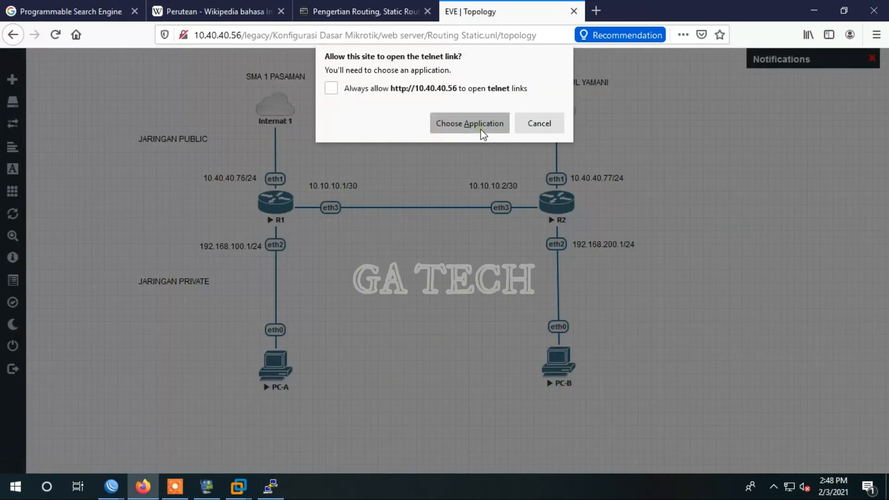
left_click(481, 131)
left_click(482, 188)
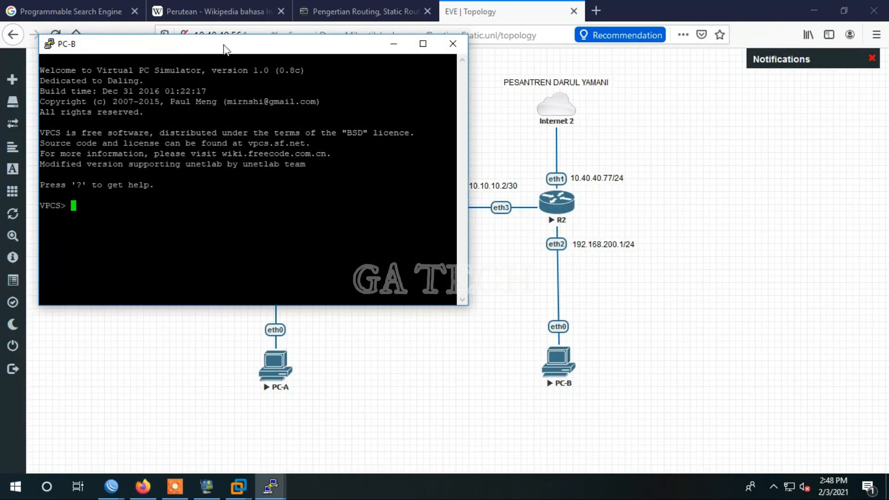
left_click_drag(164, 48, 134, 45)
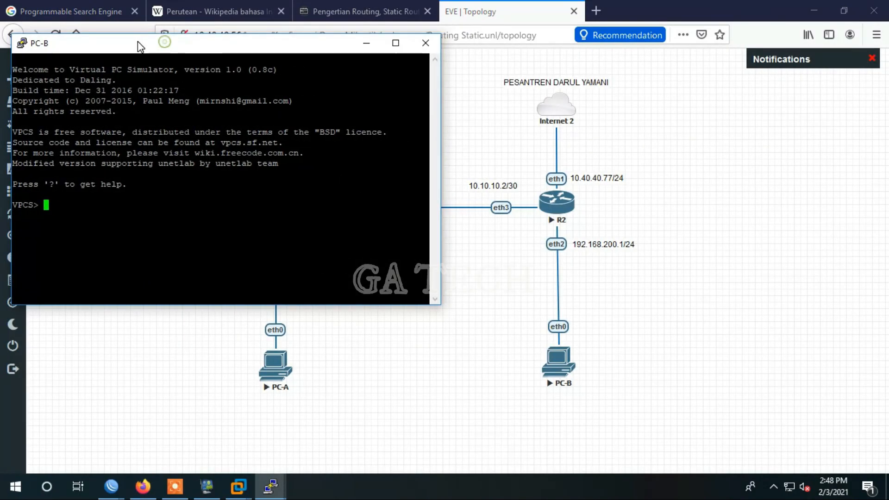
Bring up R2's WinBox session beside PC-B's console and display its DHCP leases
left_click(112, 487)
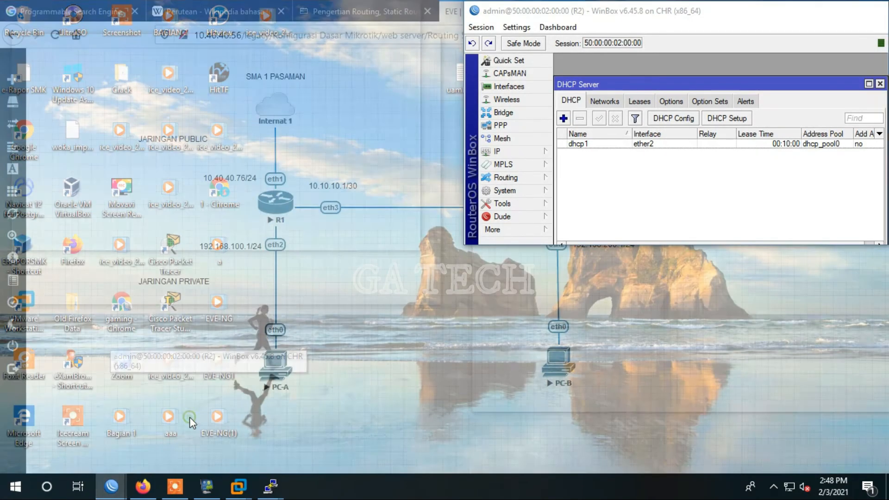
left_click(190, 417)
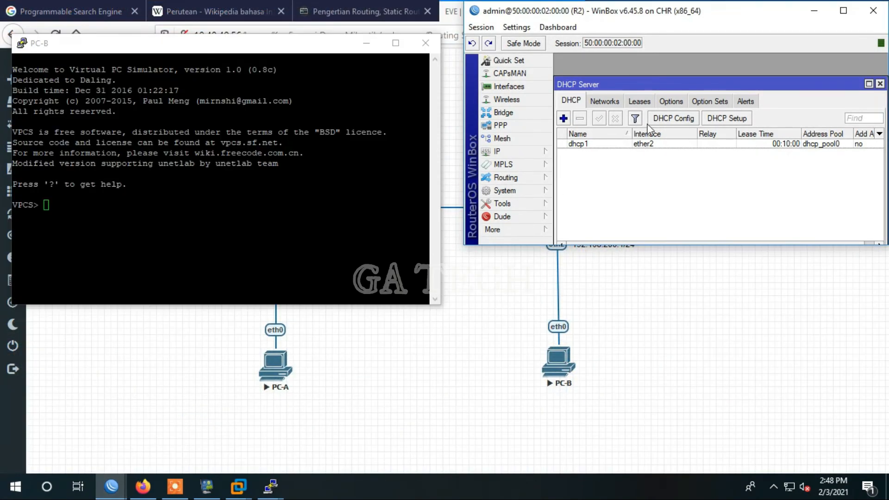
left_click(640, 102)
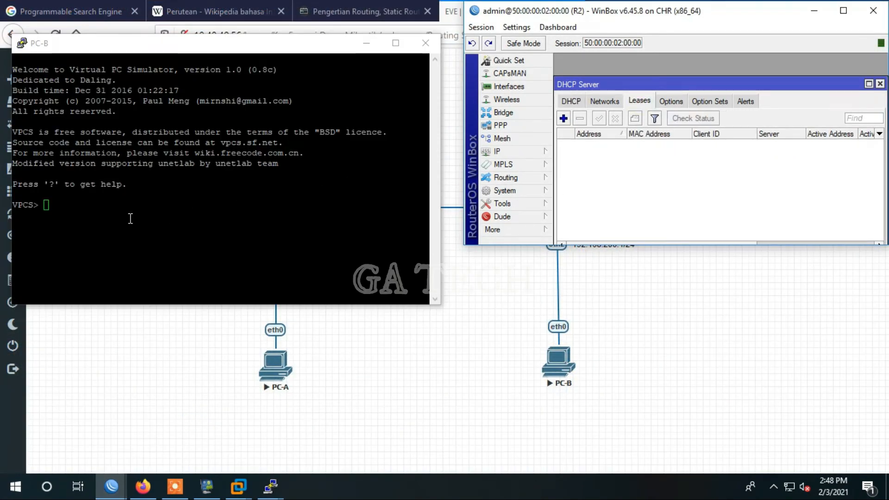
Request an address on PC-B with ip dhcp
left_click(98, 213)
type("ip ")
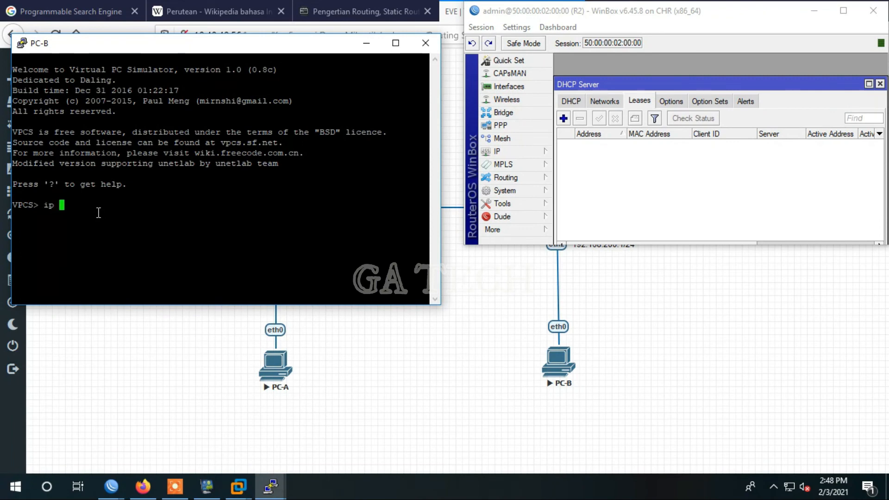
type("dhcp")
key("Return")
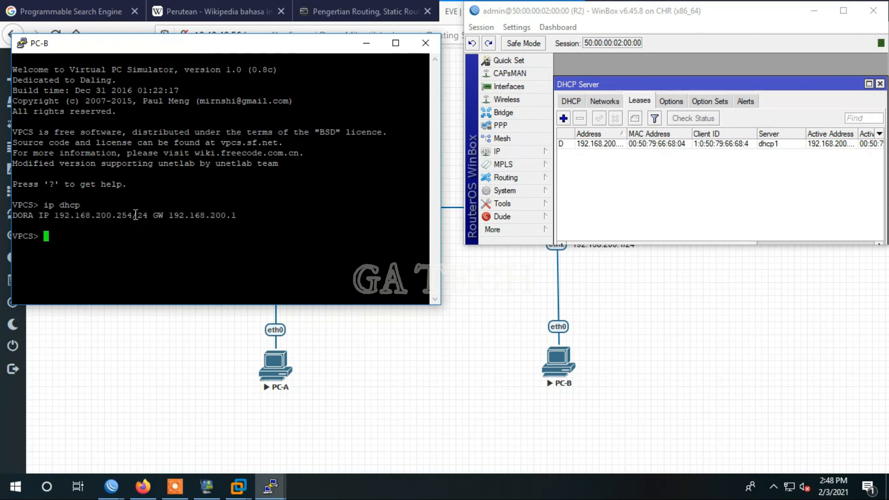
Run show ip on PC-B and widen the Address column of R2's lease list to compare the two
type("show ip")
key("Return")
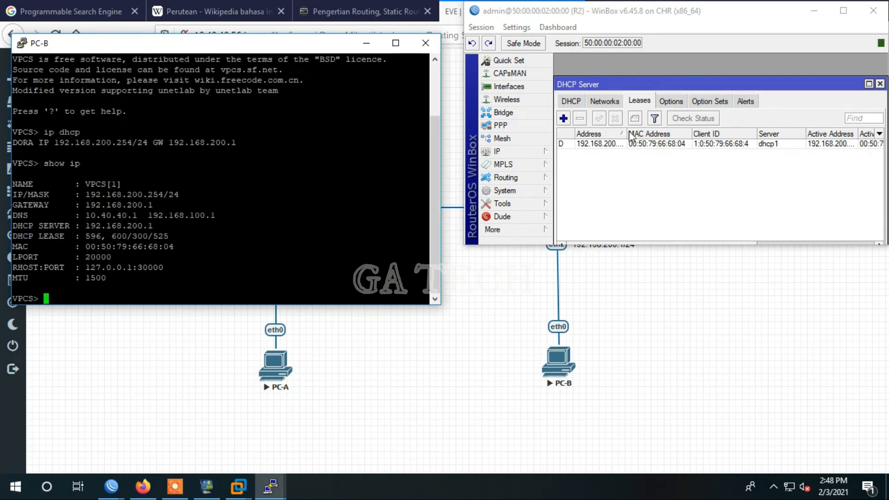
left_click_drag(627, 132, 644, 130)
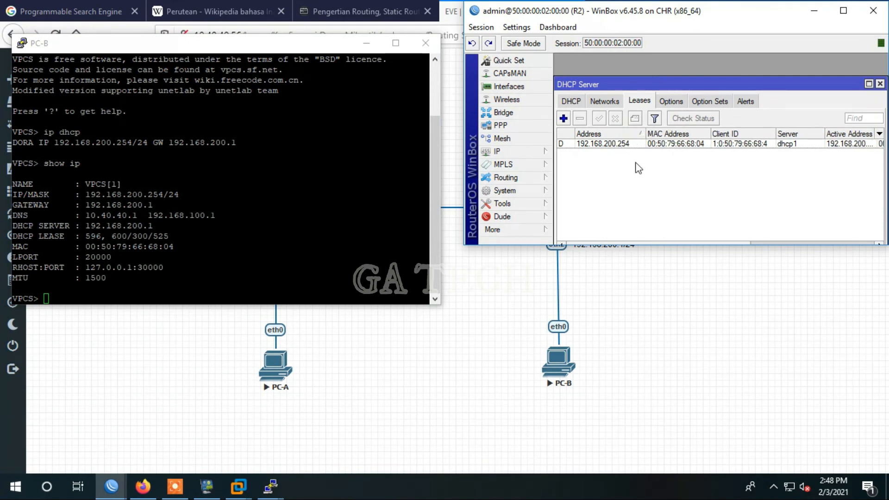
Return to the EVE-NG topology and place the PC-A and PC-B consoles side by side
left_click(676, 370)
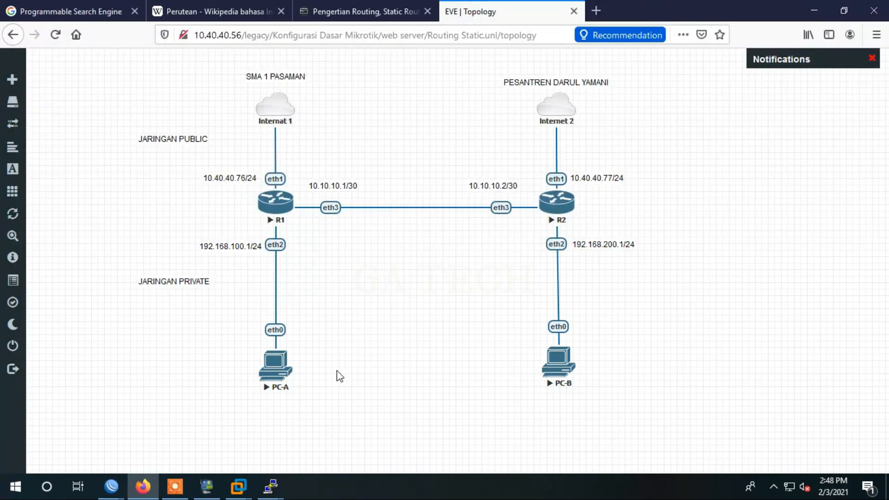
mouse_move(271, 481)
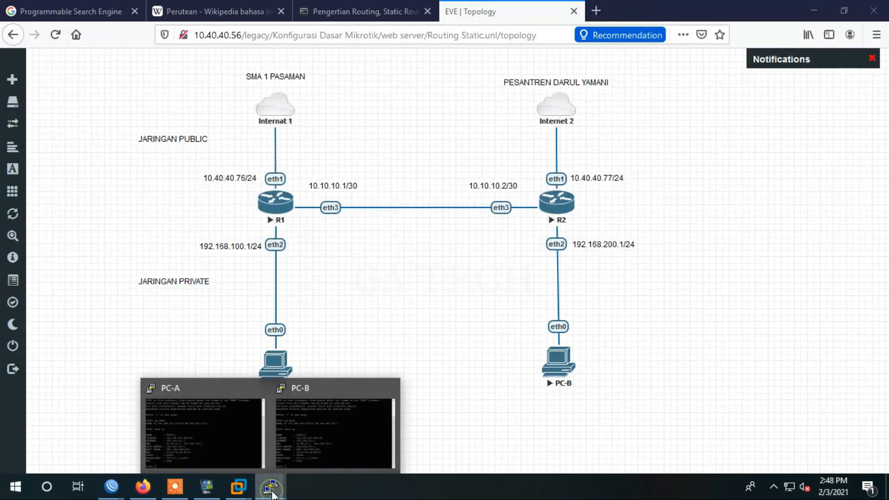
left_click(214, 416)
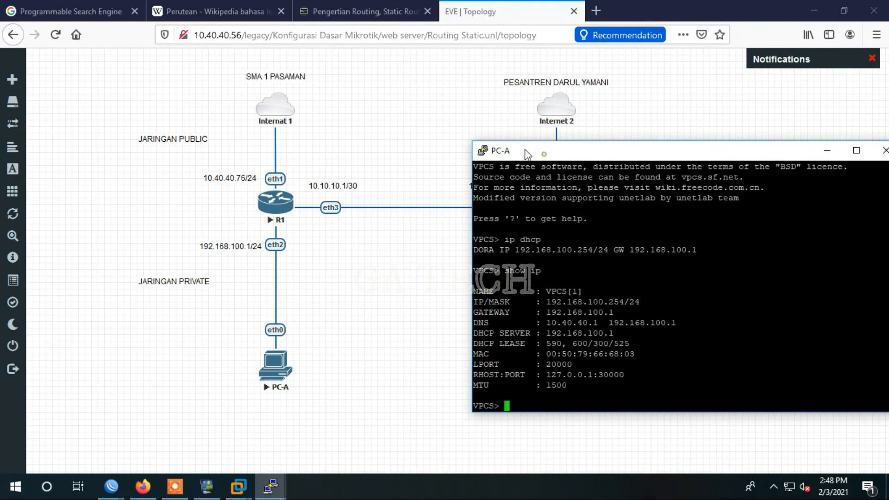
left_click_drag(602, 150, 136, 38)
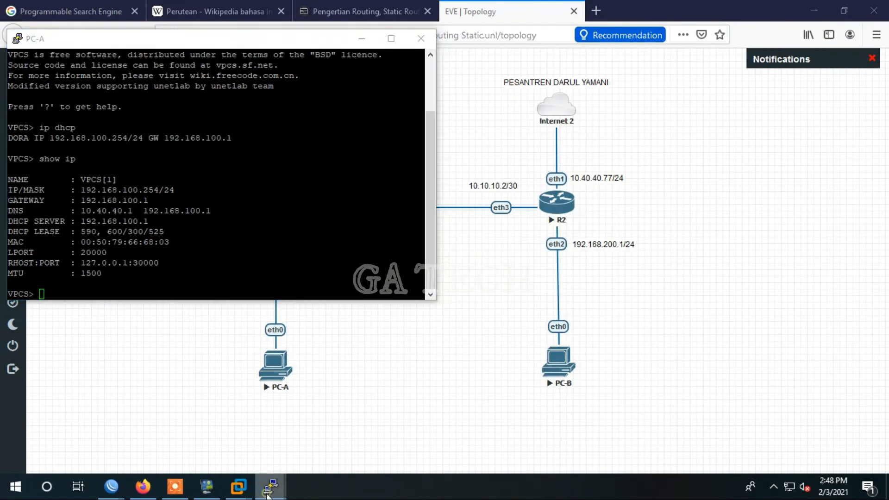
mouse_move(271, 486)
left_click(300, 439)
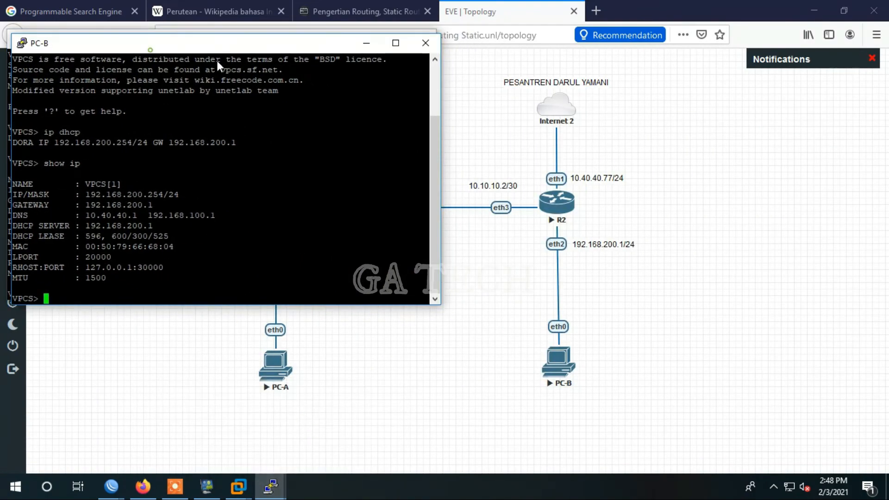
left_click_drag(154, 49, 582, 43)
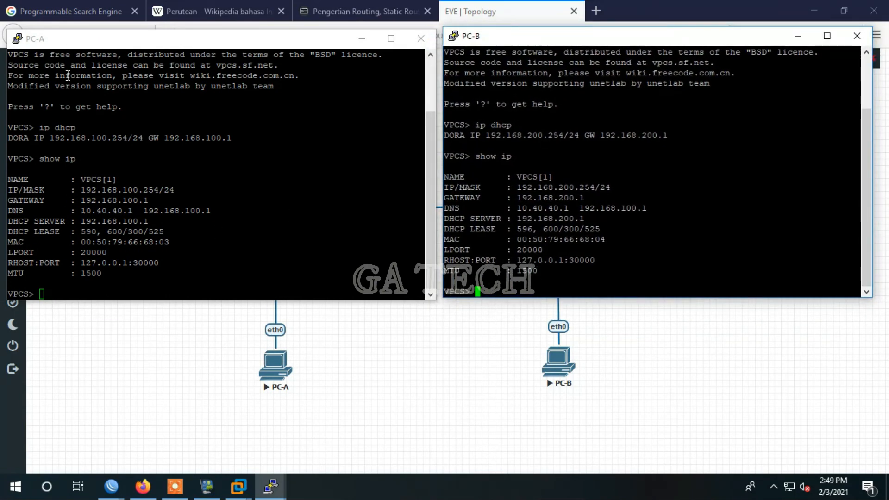
Ping PC-B's address 192.168.200.254 from PC-A's console
left_click(155, 193)
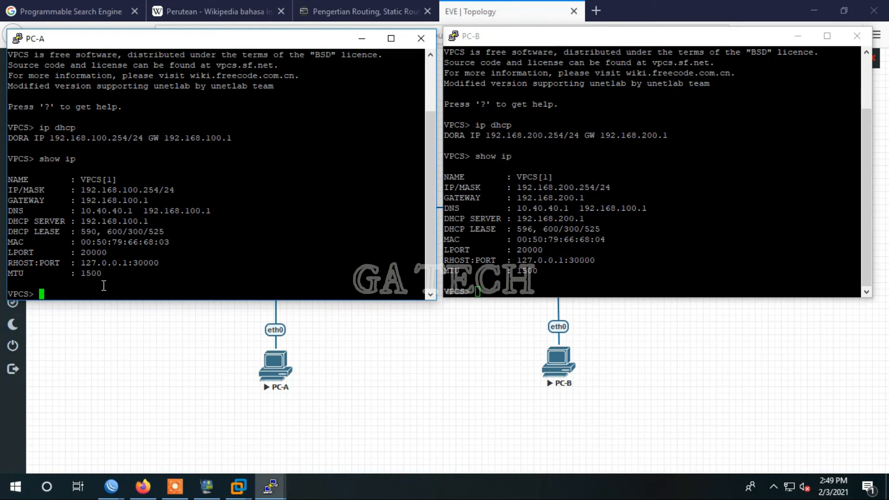
type("ping 192.168.200.")
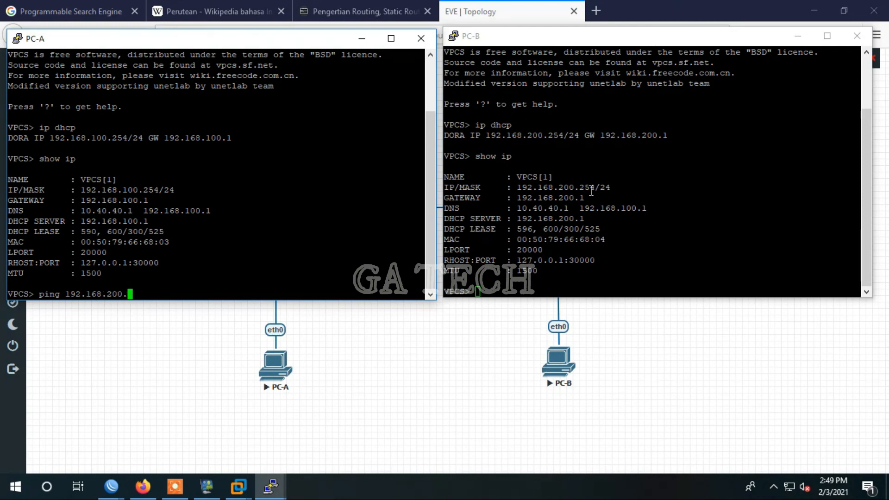
type("254")
key("Return")
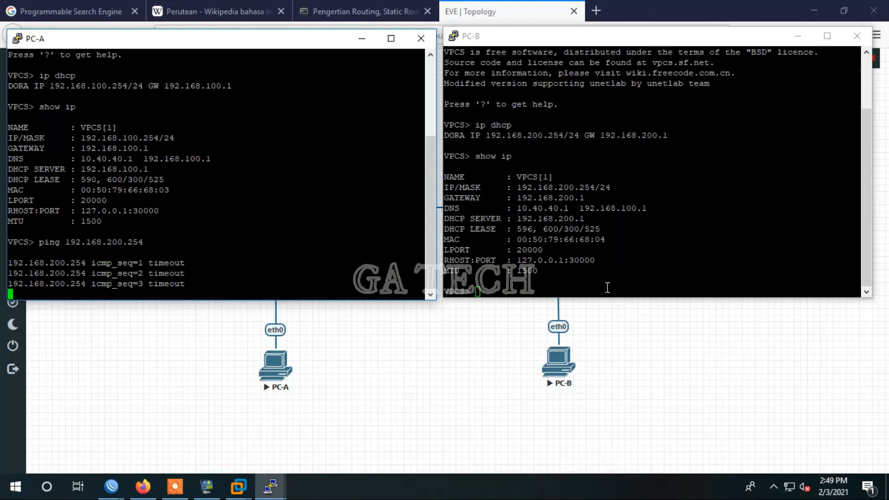
Bring both PC consoles back over the topology and ping 192.168.100.254 from PC-B
left_click(224, 356)
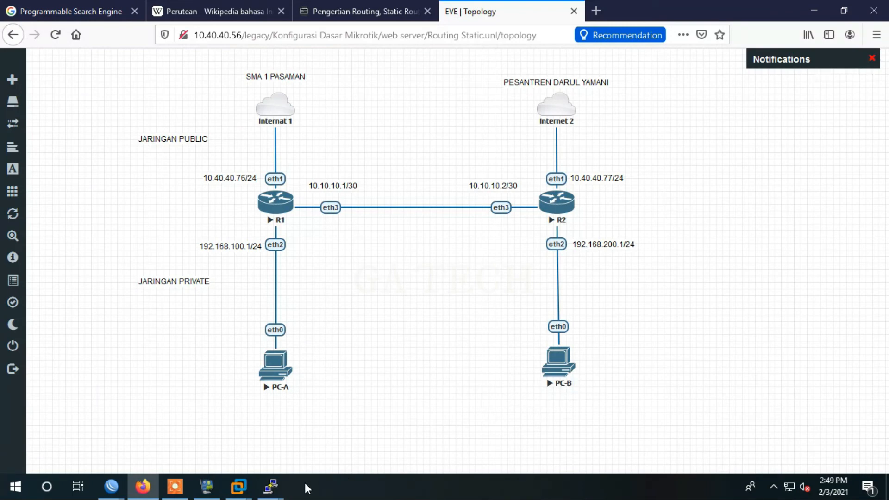
mouse_move(270, 486)
left_click(238, 429)
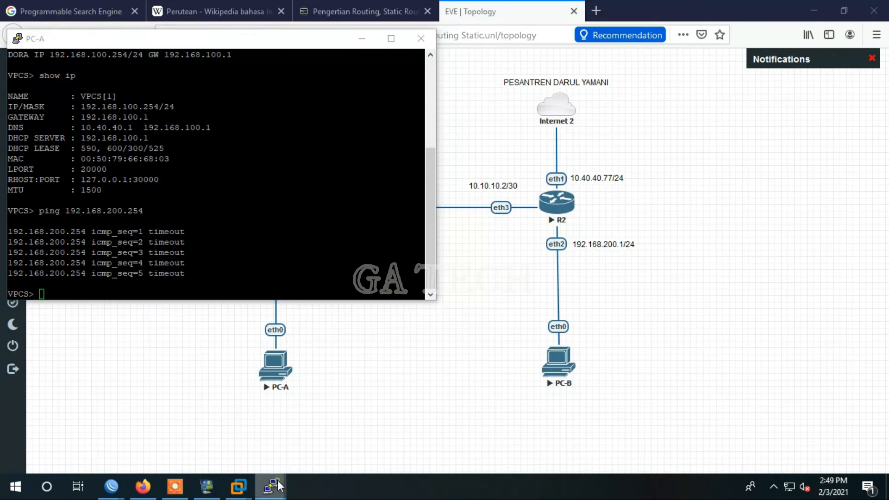
left_click(332, 428)
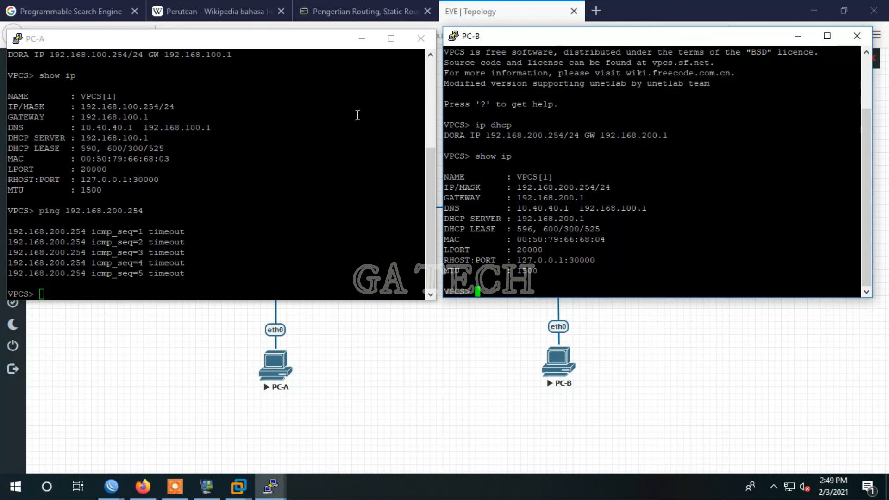
type("ping 192.168.100.")
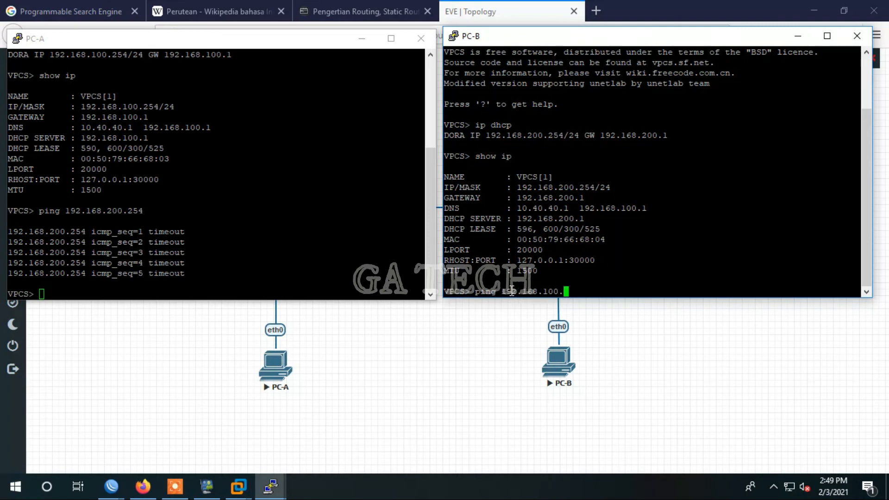
type("254")
key("Return")
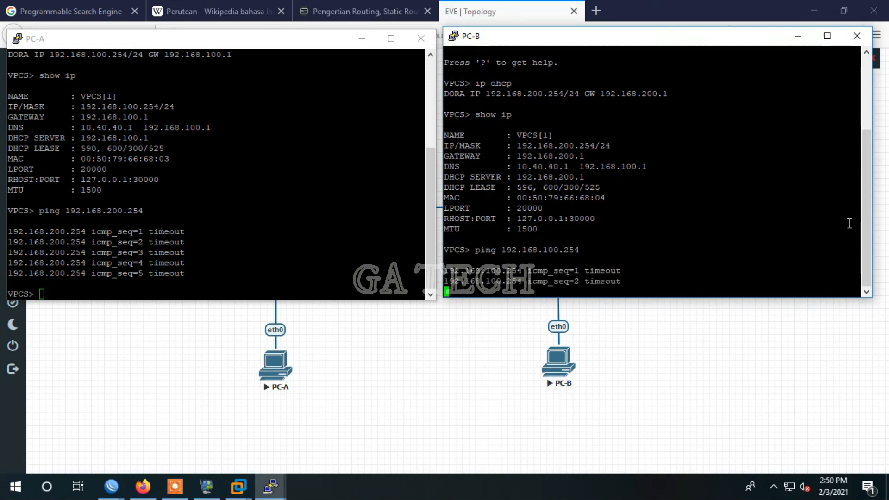
Check the topology again, and redisplay both PC consoles to compare their ping results
left_click(429, 402)
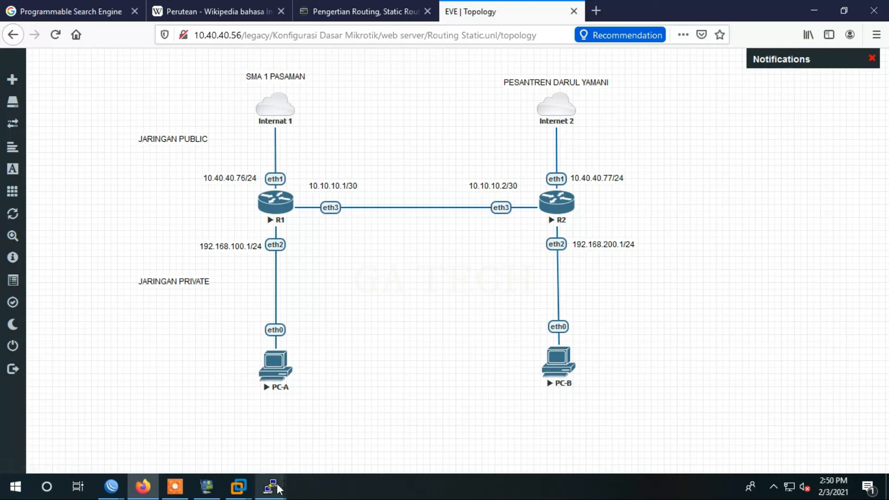
mouse_move(272, 485)
left_click(203, 421)
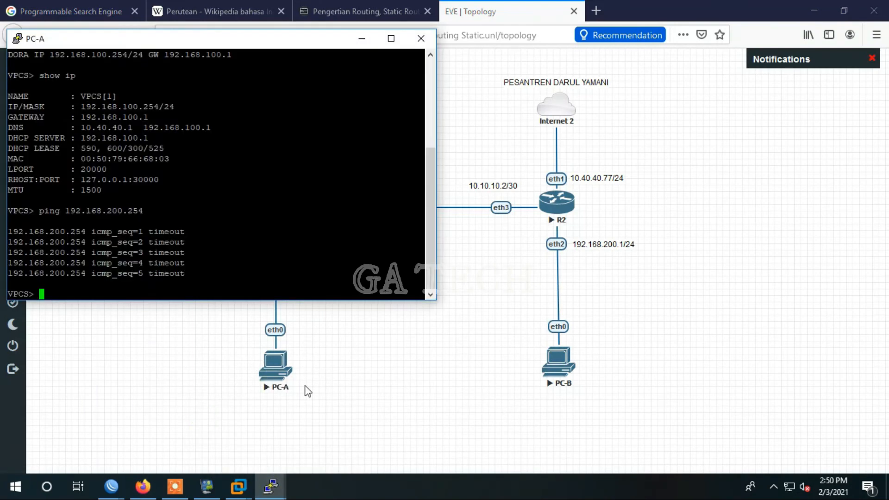
left_click(271, 485)
left_click(341, 442)
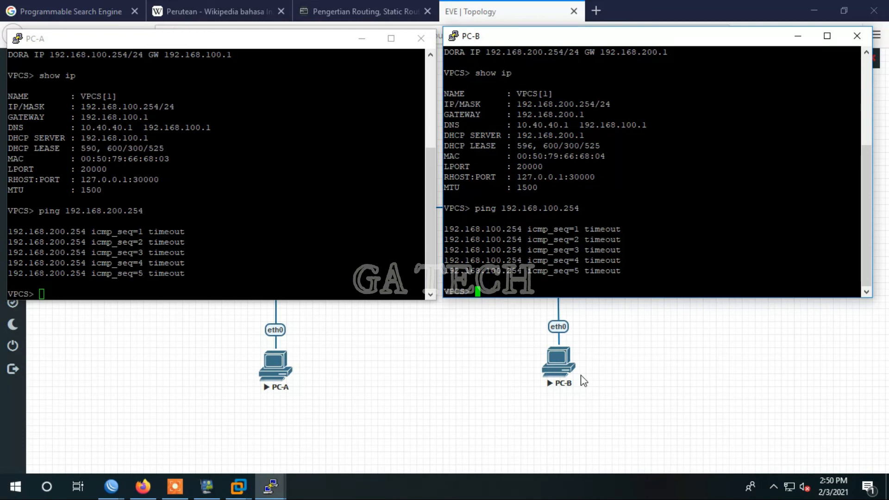
Open the IP route list in R1's WinBox session and move its window clear of the topology's address labels
left_click(133, 339)
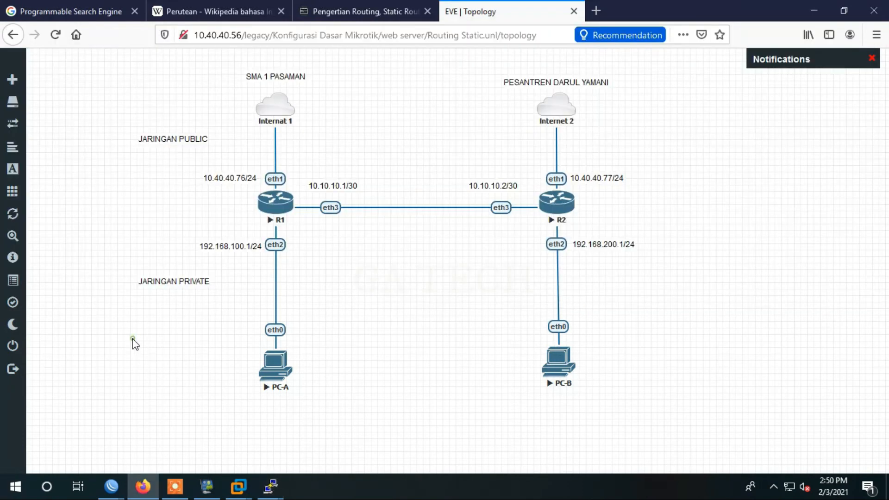
mouse_move(111, 486)
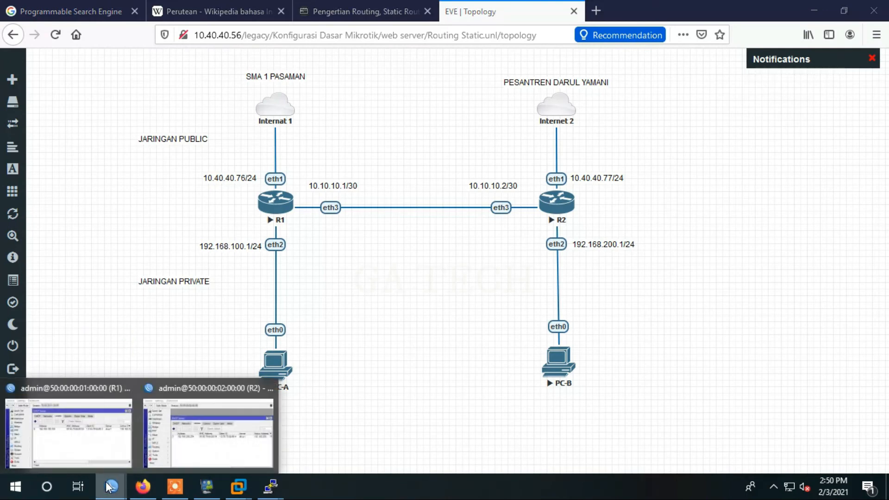
left_click(91, 432)
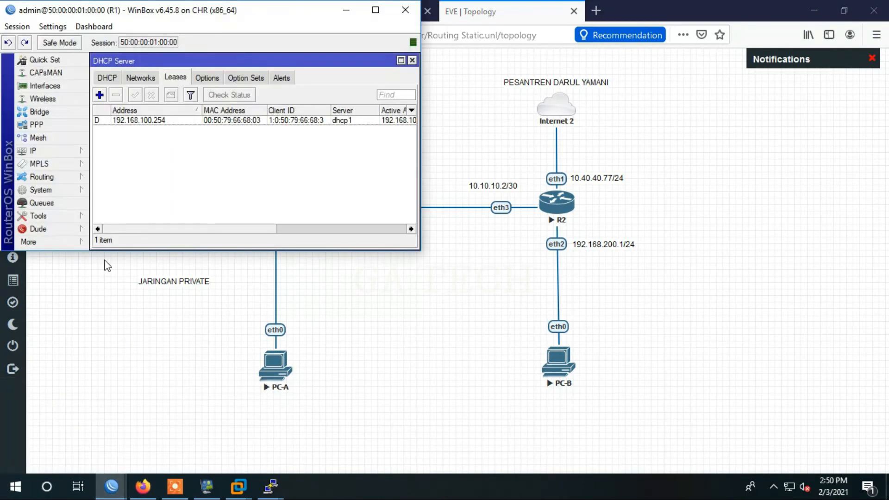
left_click(38, 149)
left_click(116, 347)
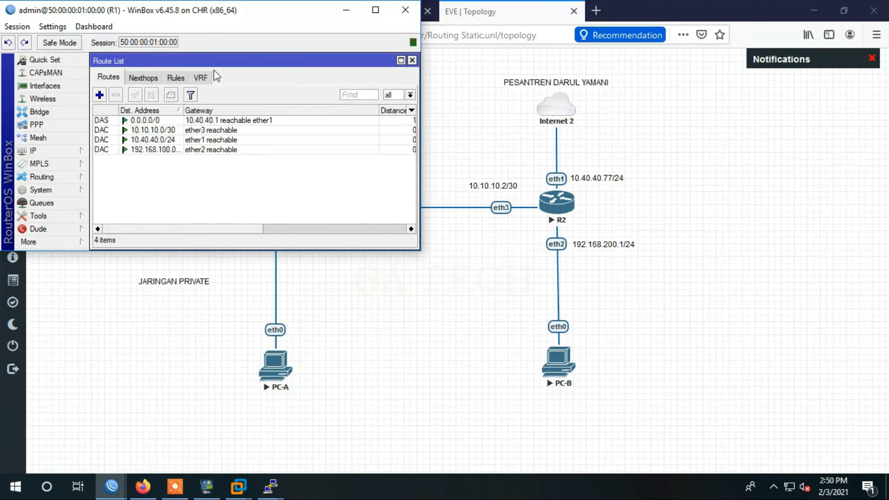
left_click_drag(177, 14, 536, 283)
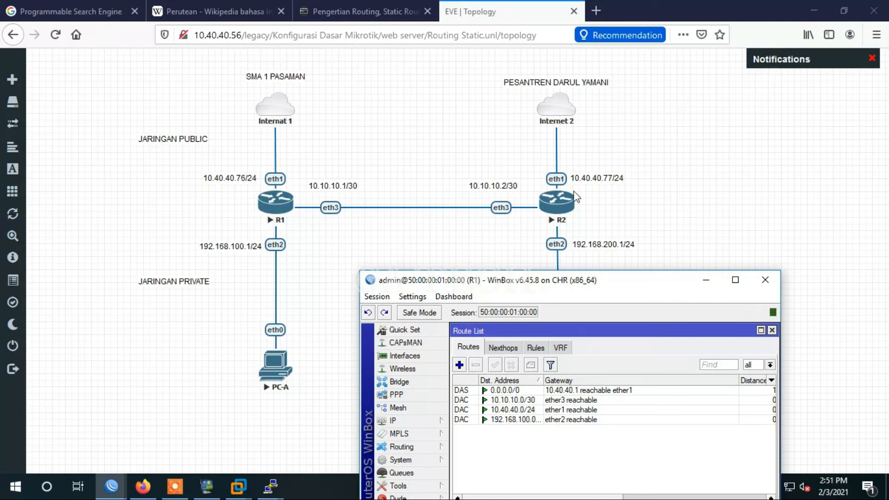
left_click_drag(559, 290, 799, 115)
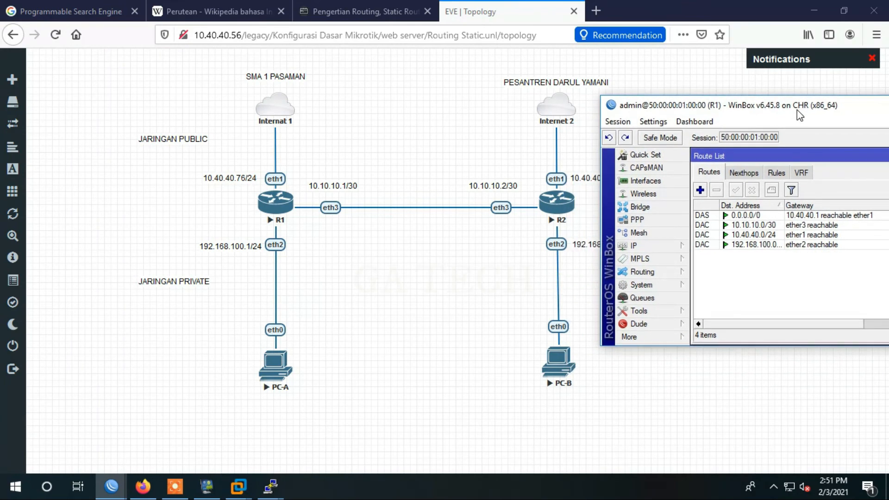
left_click_drag(646, 111, 728, 103)
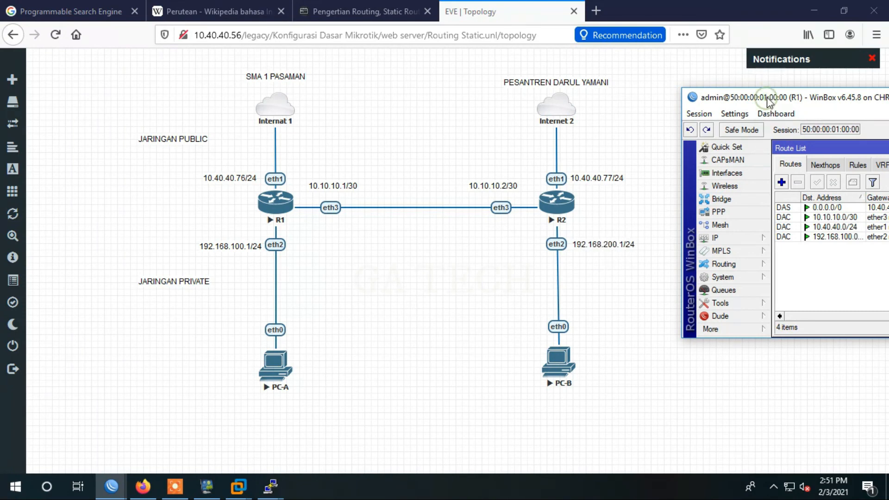
Start a new route on R1 with destination address 192.168.200.0/24
left_click_drag(769, 98, 576, 68)
left_click(591, 152)
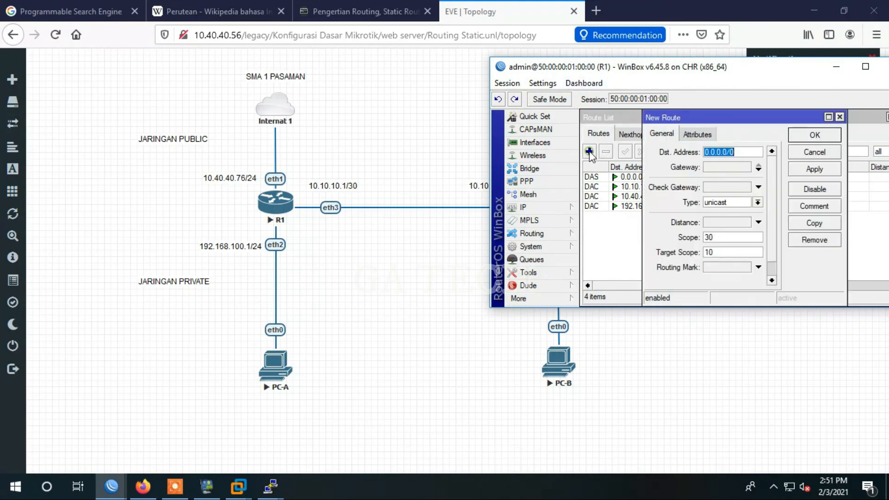
type("192")
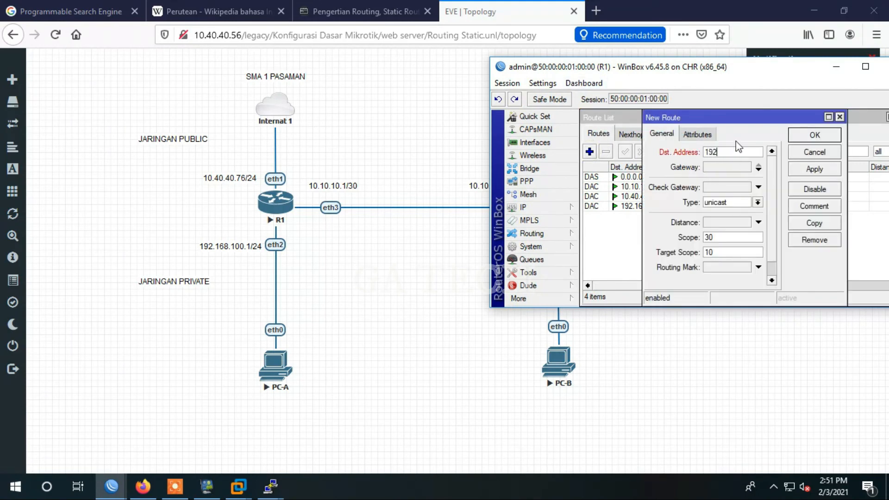
type(".168.200.0/24")
Check R2's eth3 address on the topology, set the new route's gateway to 10.10.10.2, and apply it in the maximized R1 session
left_click_drag(652, 70, 748, 64)
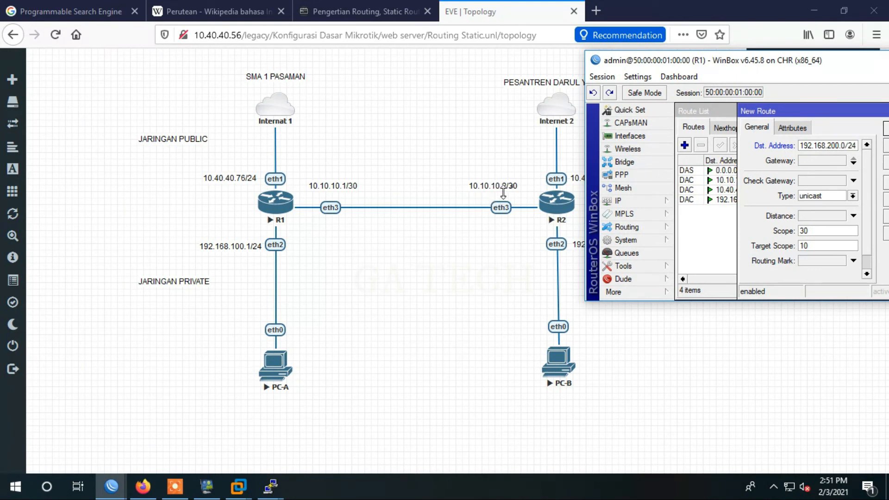
left_click_drag(802, 66, 592, 72)
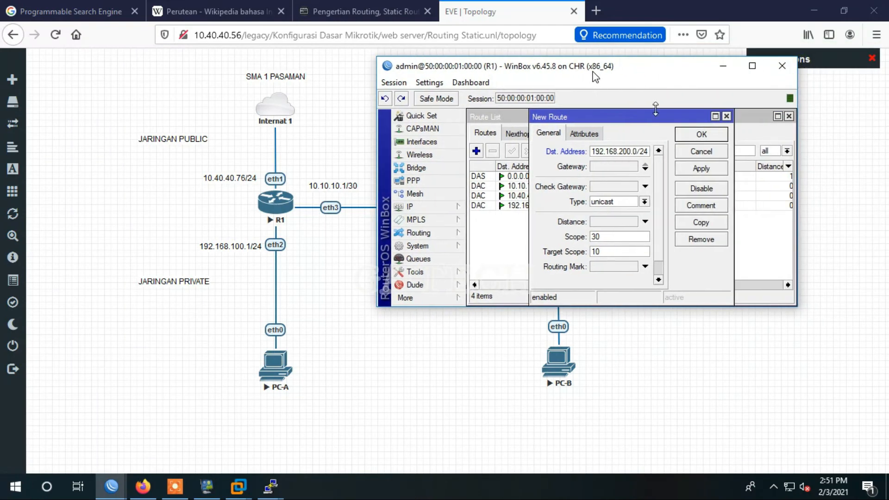
left_click(618, 168)
type("1")
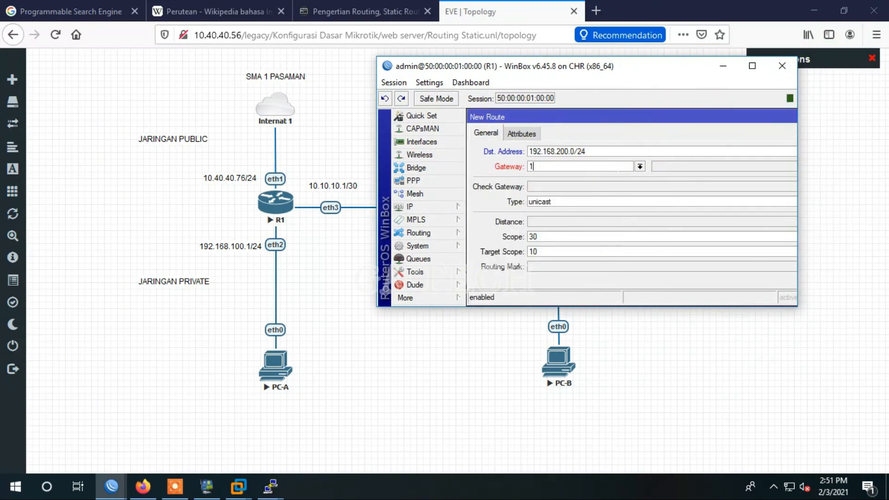
type("0.10.10.2")
left_click_drag(732, 69, 538, 67)
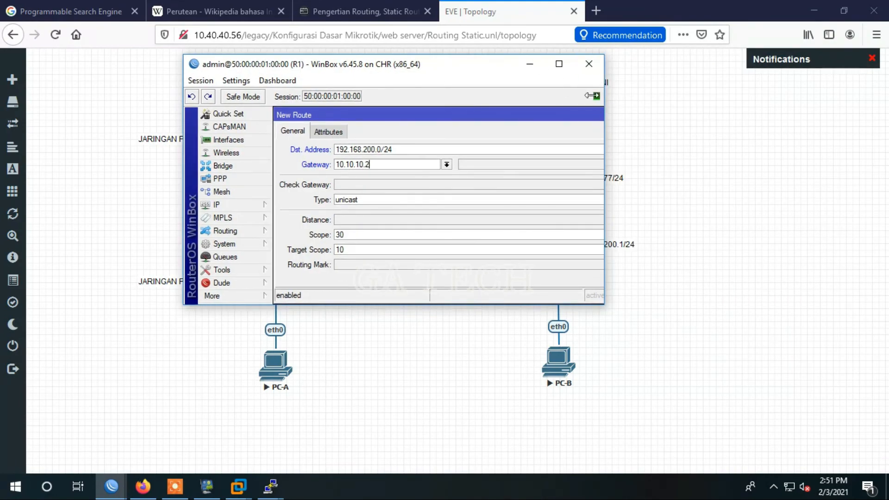
left_click(560, 64)
left_click(528, 111)
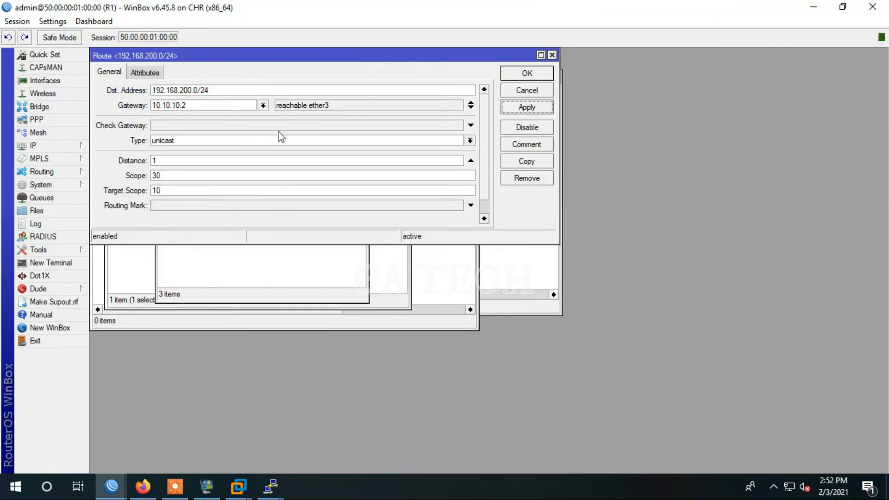
Save R1's new route and open the IP route list in R2's WinBox session
left_click(528, 74)
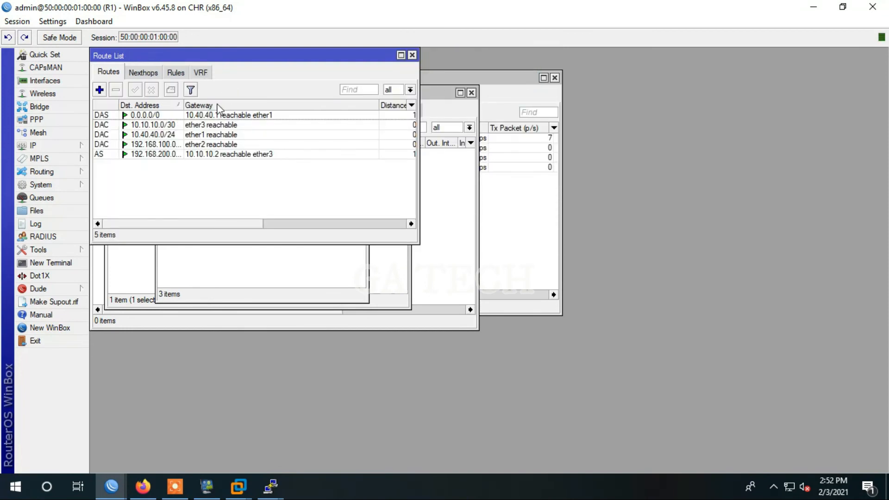
left_click(118, 479)
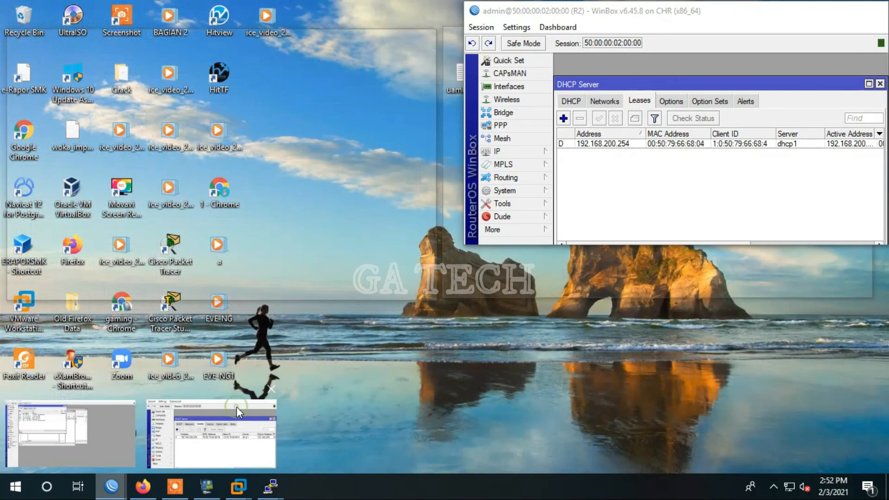
left_click(237, 407)
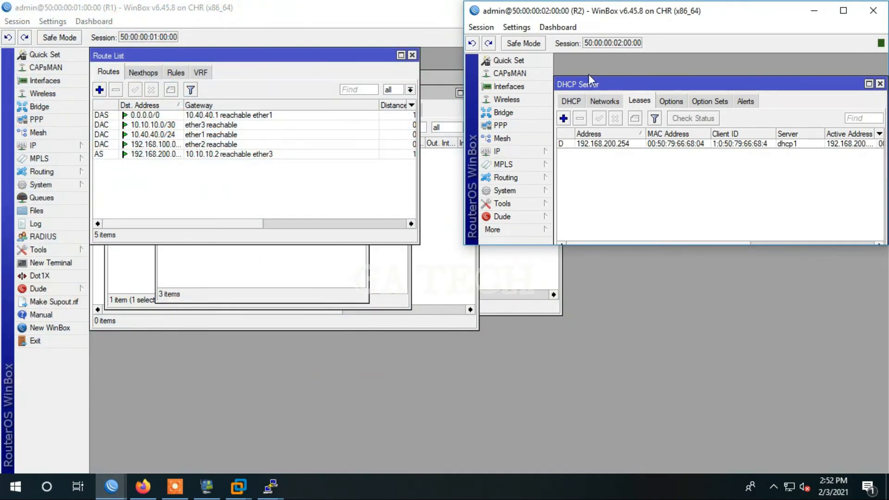
left_click(506, 154)
left_click(579, 350)
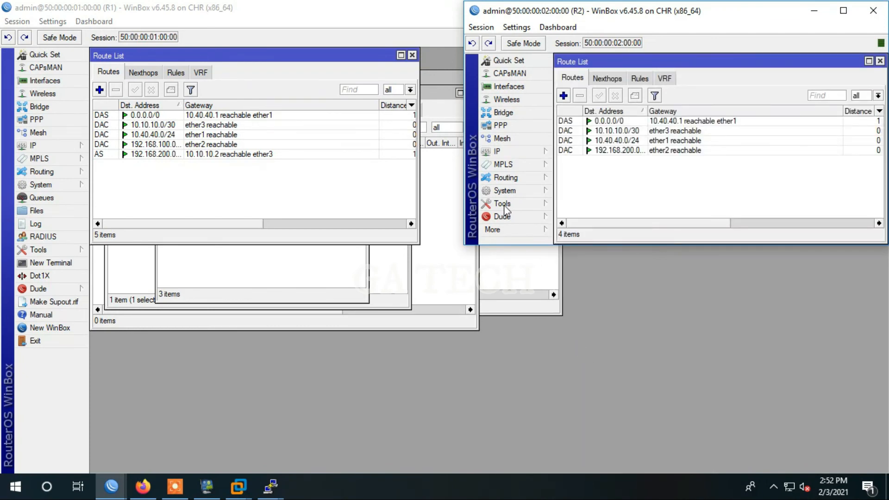
Minimize R1's session to reveal the topology, and start a new route on R2 with destination address 192.168.100.0/24
double_click(404, 13)
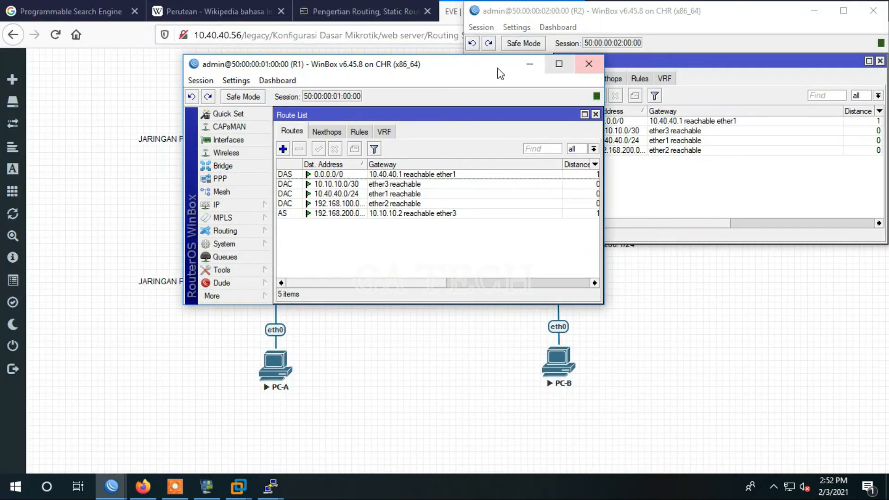
left_click(530, 64)
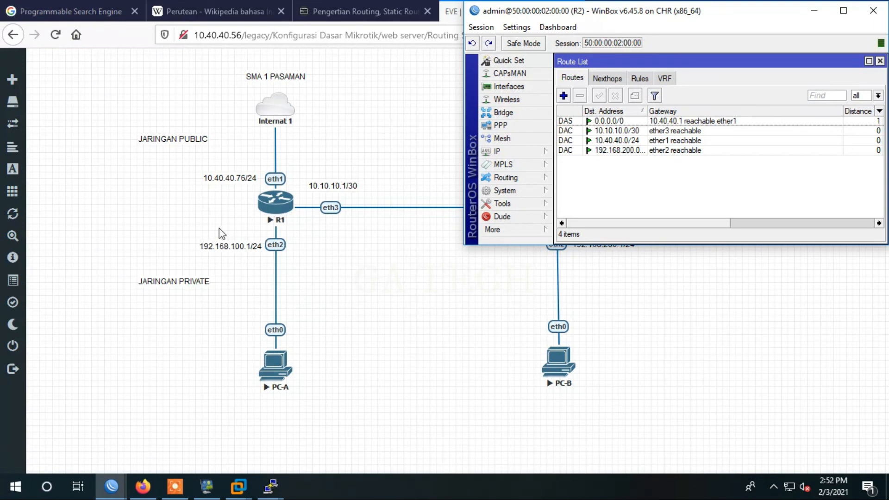
left_click(564, 96)
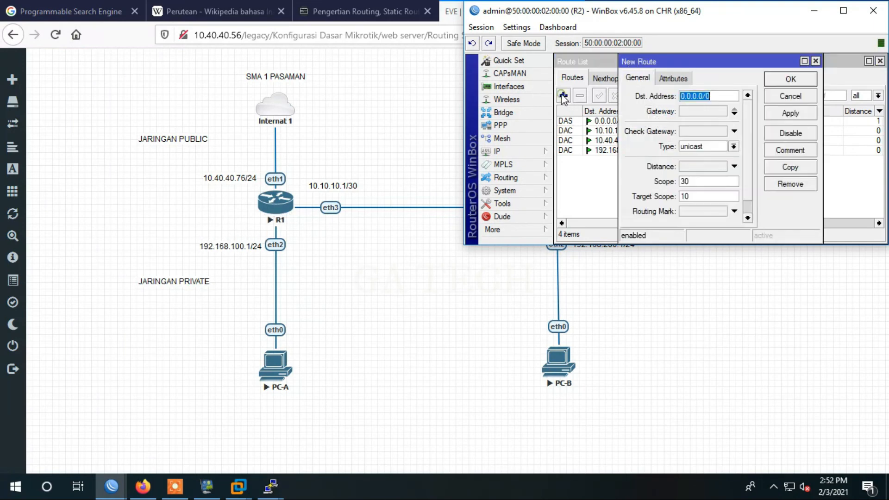
type("192")
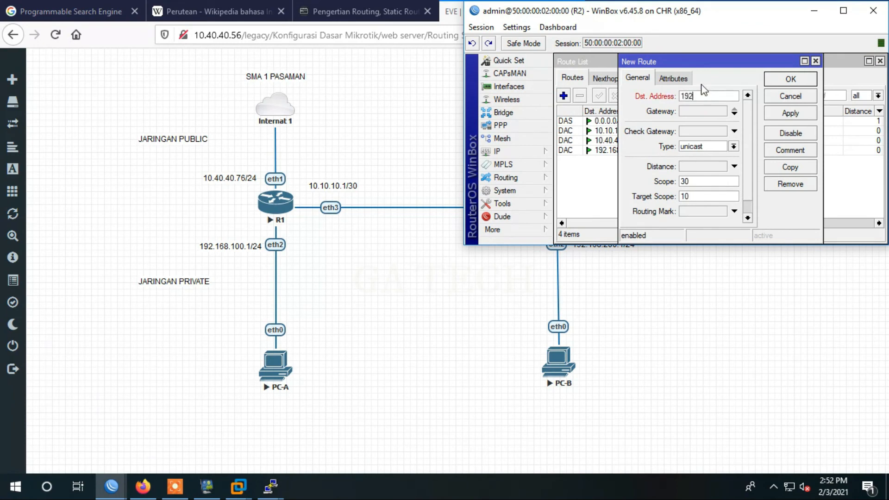
type(".168.100.0/24")
Set the R2 route's gateway to 10.10.10.1 and save the route in the maximized R2 session
left_click(708, 116)
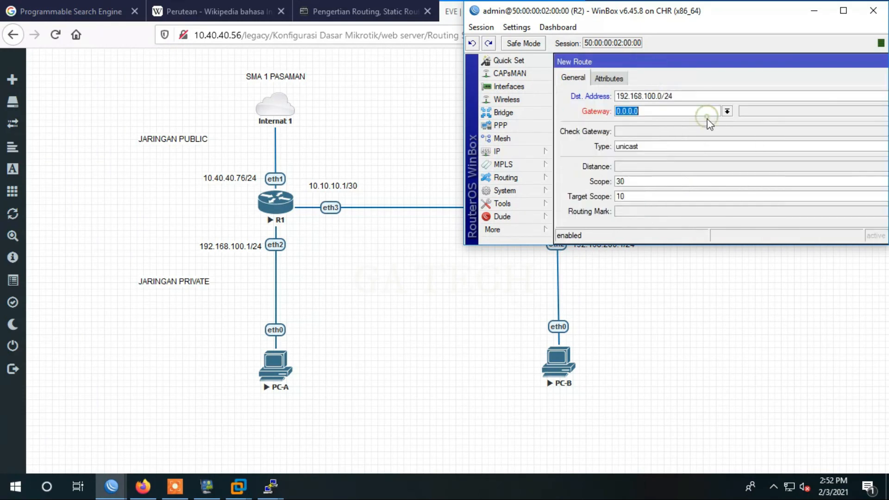
type("1")
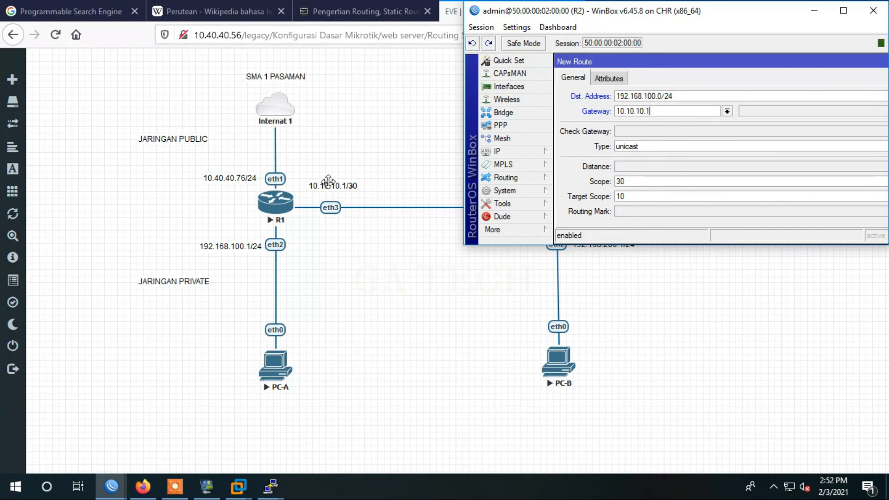
left_click_drag(687, 24, 574, 24)
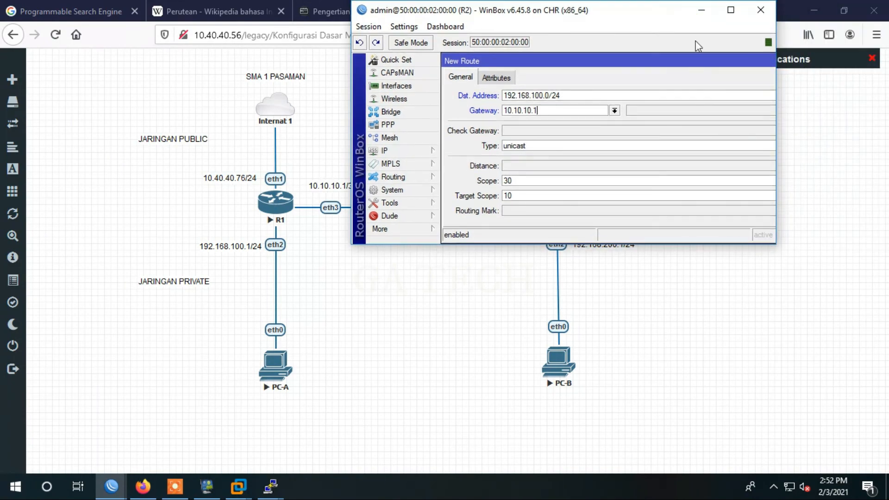
left_click(732, 9)
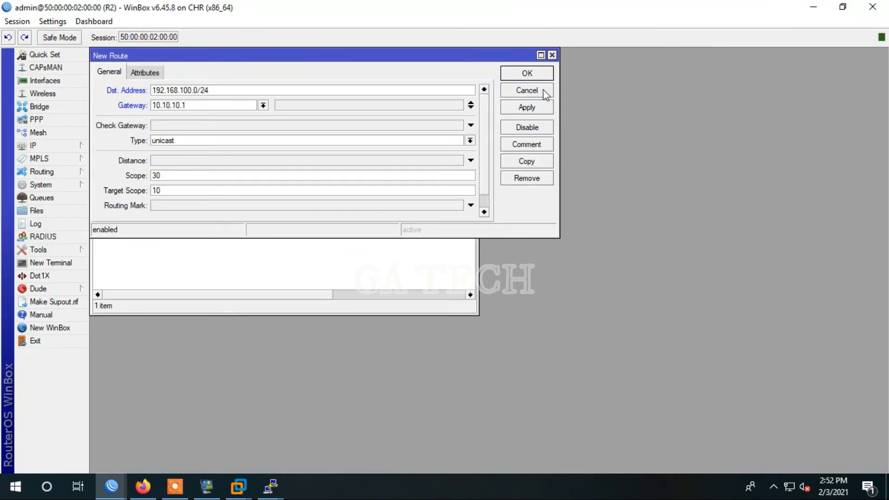
left_click(525, 73)
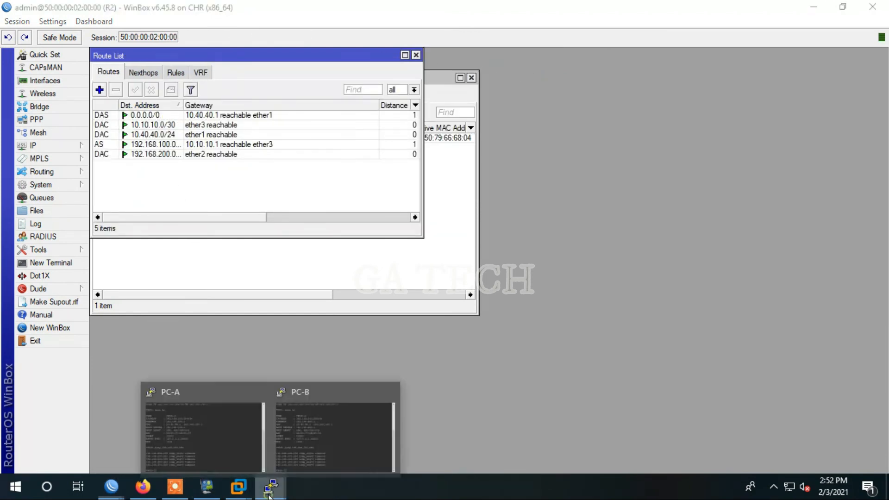
Bring up both PC consoles and ping 192.168.200.254 again from PC-A
left_click(206, 440)
mouse_move(261, 490)
left_click(337, 436)
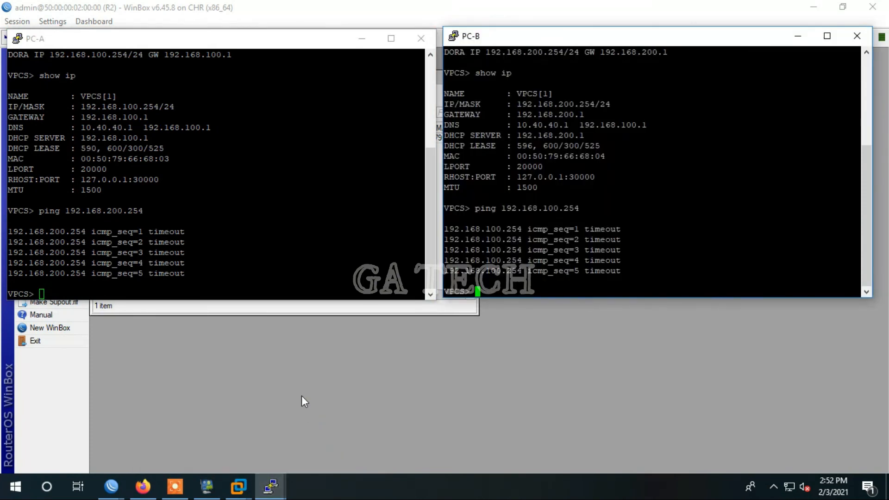
left_click(113, 270)
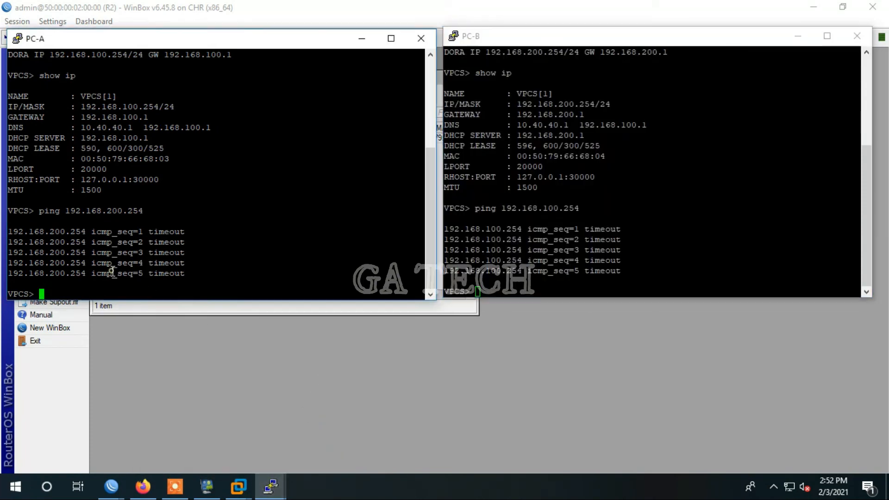
key("Up")
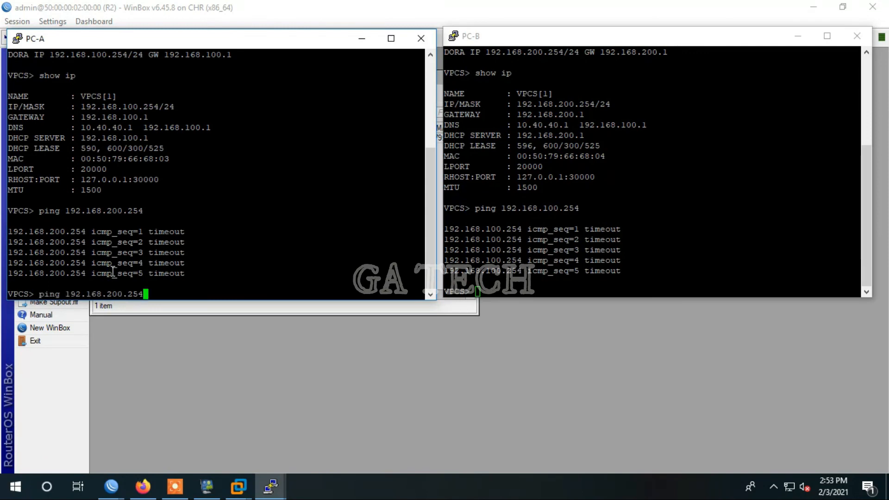
key("Return")
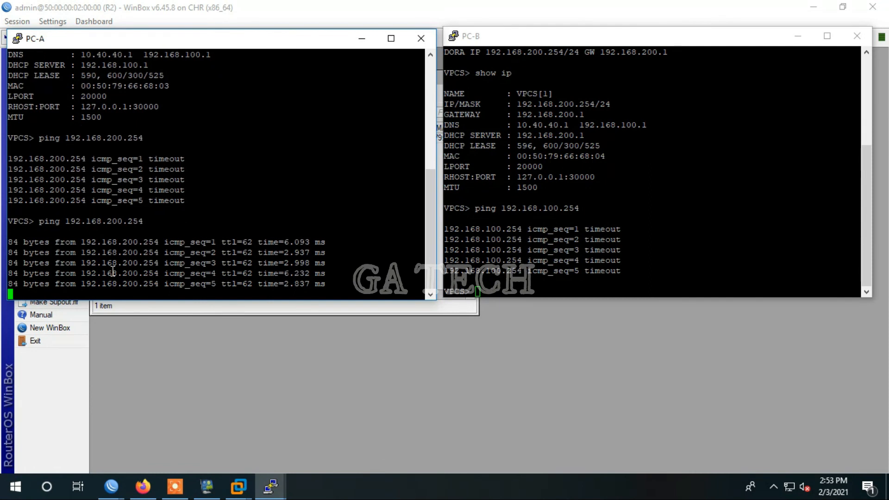
Repeat the ping to 192.168.100.254 from the PC-B console
left_click(539, 258)
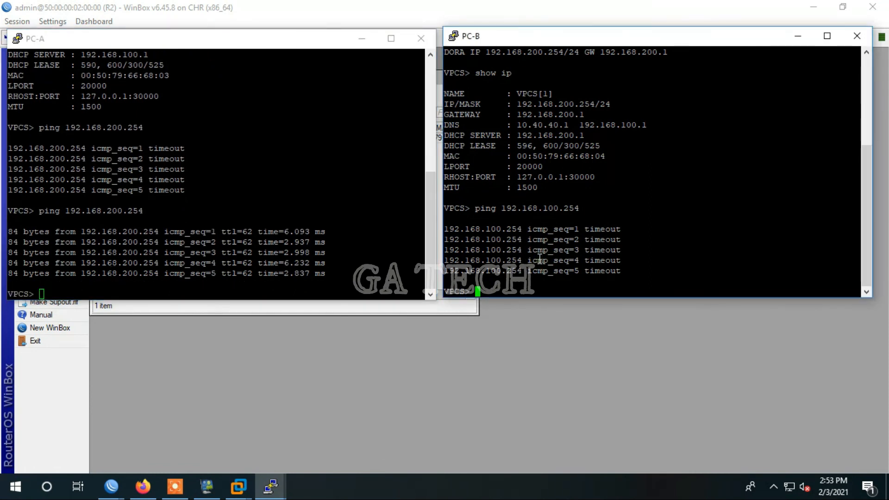
key("Up")
key("Return")
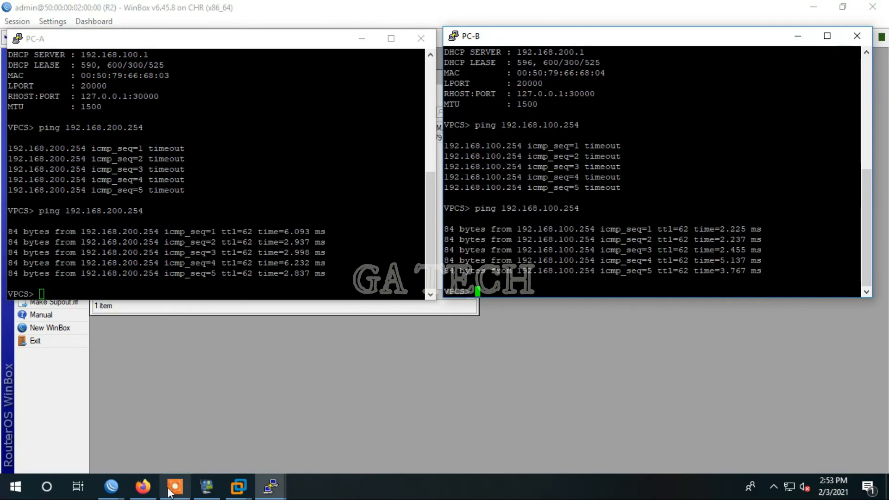
Return to the EVE-NG topology in Firefox and nudge the eth1 address labels of R2 and R1 slightly
left_click(143, 486)
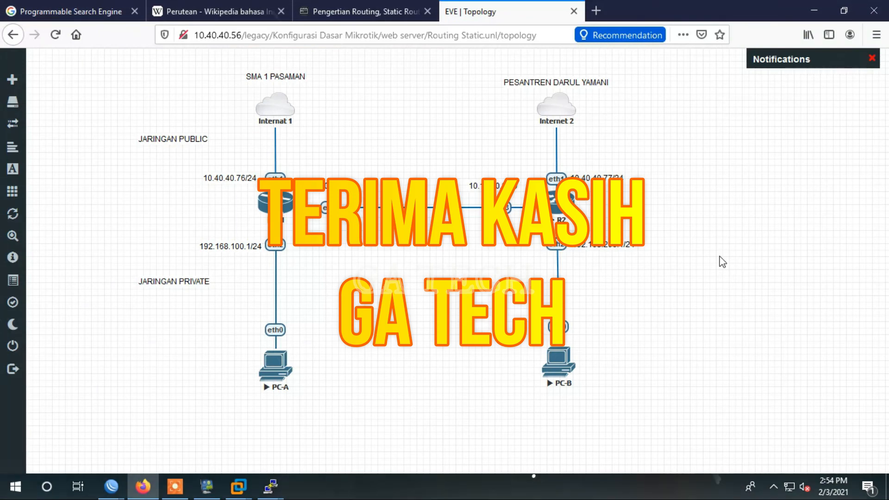
left_click_drag(61, 70, 761, 420)
left_click(793, 329)
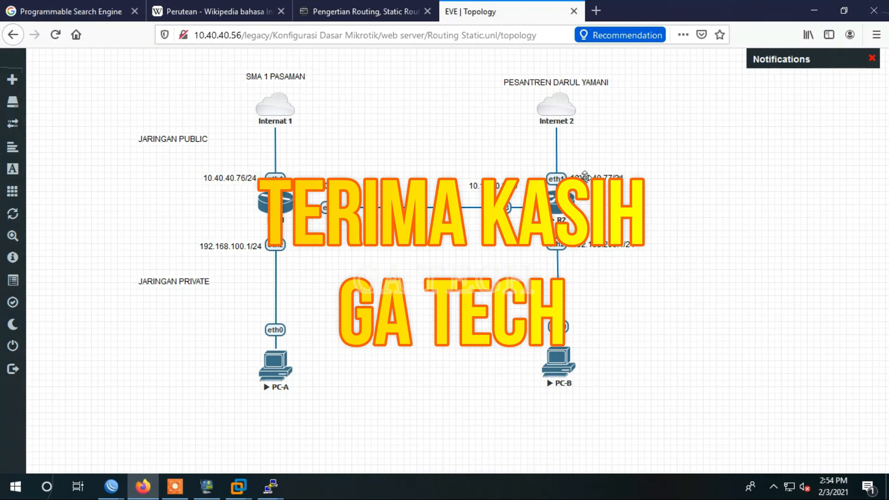
left_click_drag(585, 175, 589, 180)
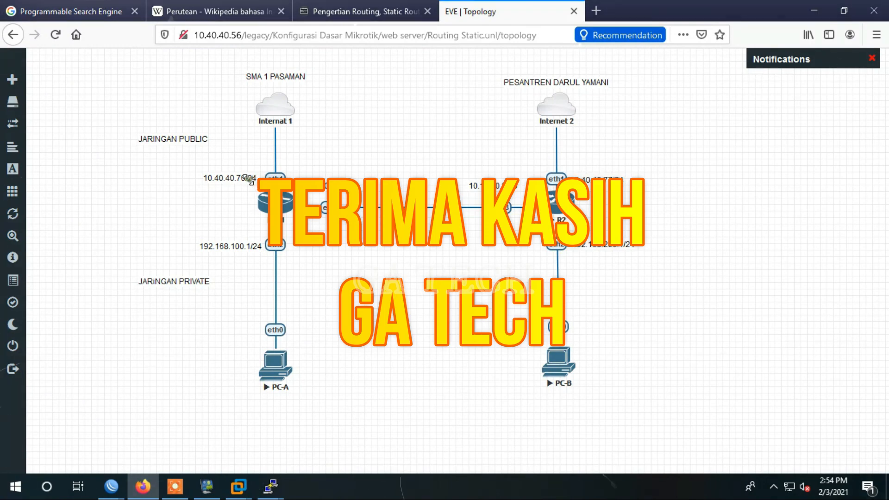
left_click_drag(253, 184, 253, 185)
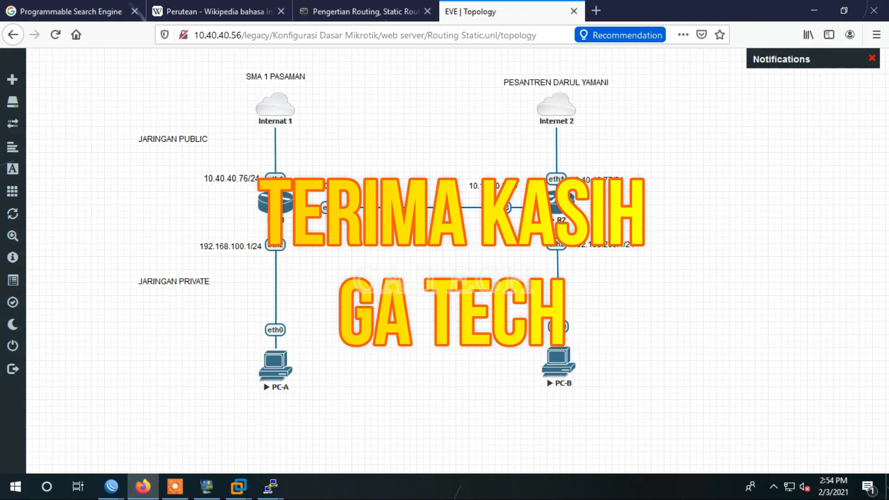